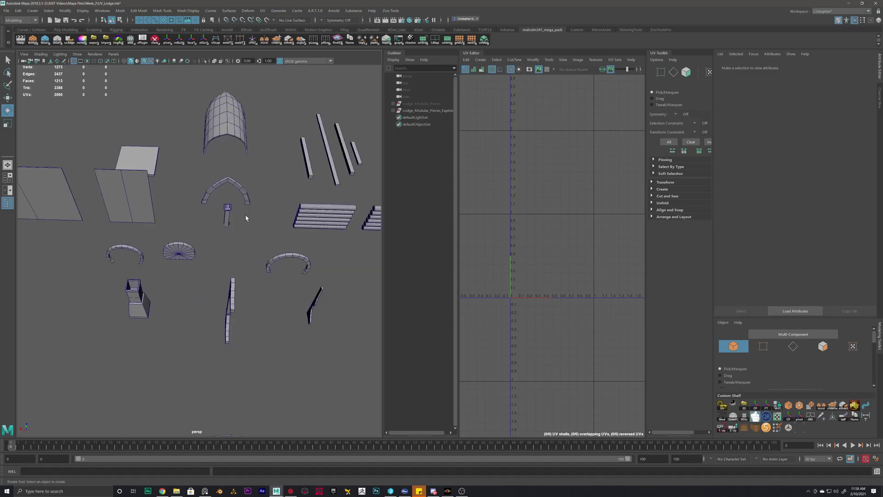
- Select the door frame, door, both deco supports, stone arc and deco post together in the viewport
alt+middle_drag(279, 266, 251, 259)
drag(91, 260, 90, 260)
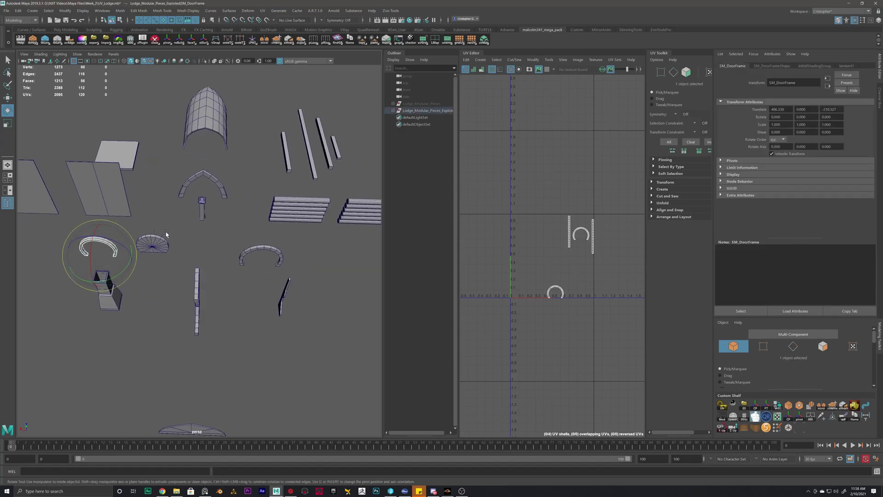
shift+click(153, 244)
shift+click(199, 294)
shift+click(279, 263)
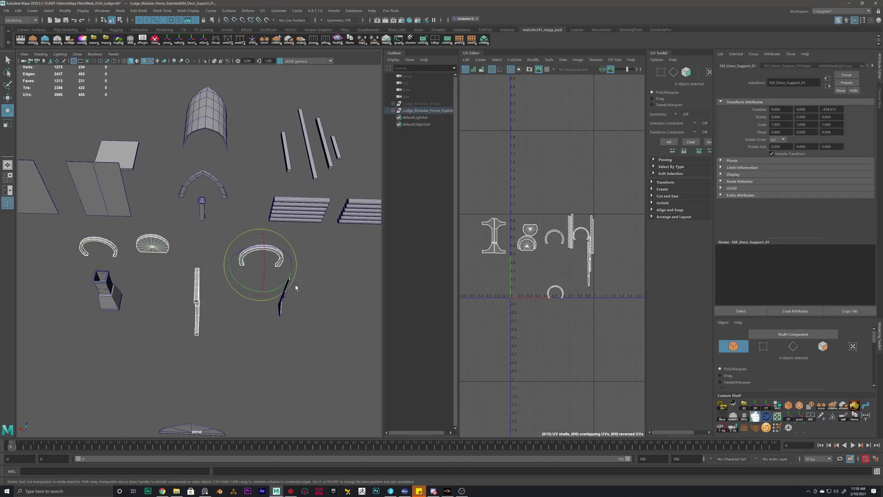
shift+click(284, 292)
shift+click(201, 210)
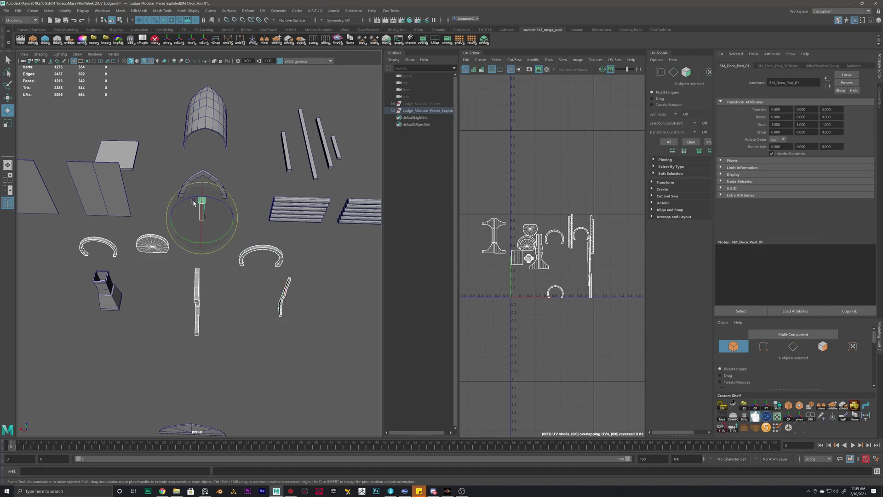
- Add the pointed front arc support, the four loose beams and the square roof support piece to the selection
key(w)
shift+click(213, 175)
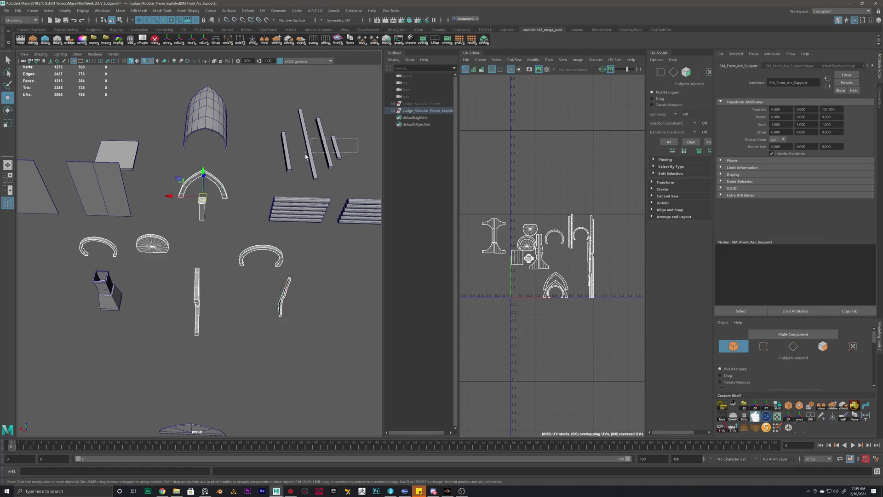
shift+drag(312, 154, 311, 156)
shift+click(128, 155)
scroll(527, 289, up, 5)
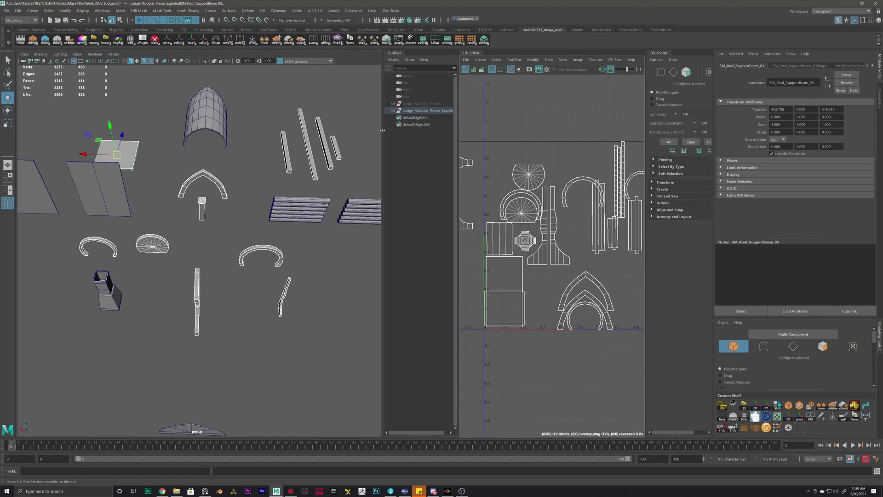
- Widen the UV Editor at the expense of the viewport and Outliner, and frame the UV layout
drag(382, 130, 320, 137)
drag(458, 123, 410, 123)
scroll(524, 270, down, 3)
scroll(525, 270, up, 2)
- Switch to UV shell selection and scale down the square roof support piece's shell
right_drag(500, 275, 478, 266)
click(504, 294)
key(r)
drag(505, 295, 496, 301)
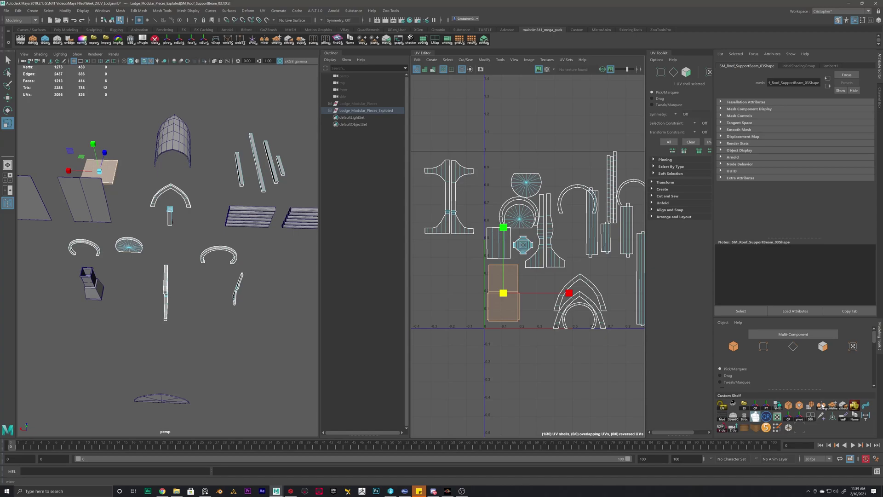
alt+drag(294, 331, 208, 199)
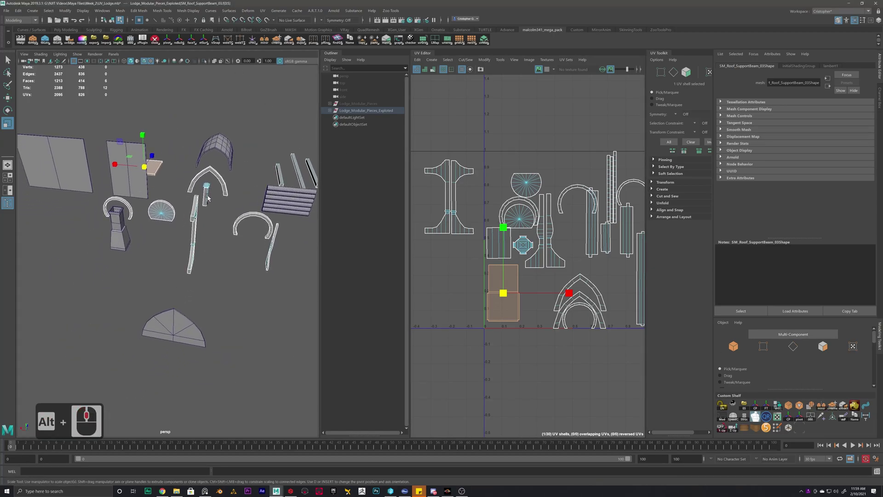
alt+drag(152, 155, 223, 214)
- Scale the square roof support shell down further and move it into the lower-left corner of the UV tile
click(503, 285)
click(503, 290)
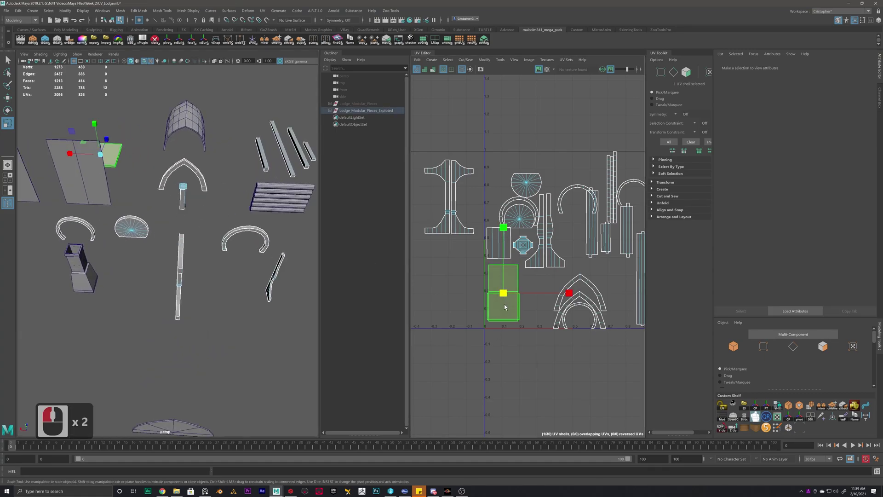
key(r)
key(w)
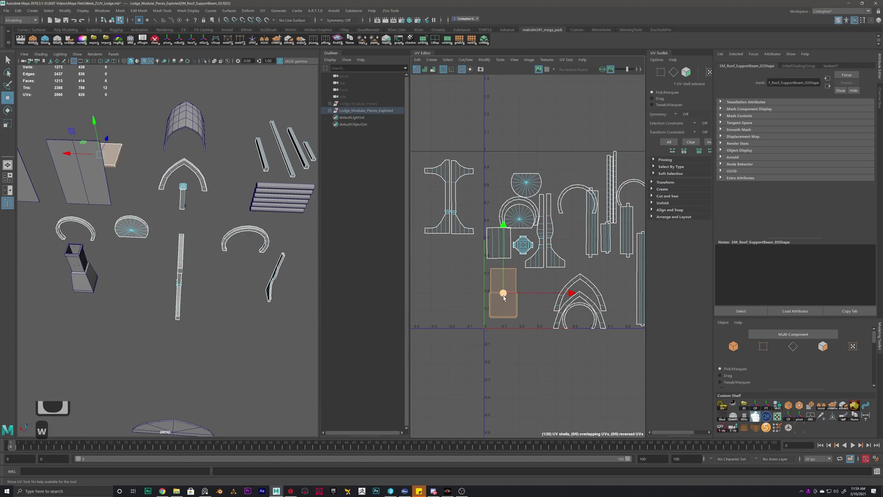
drag(505, 296, 501, 304)
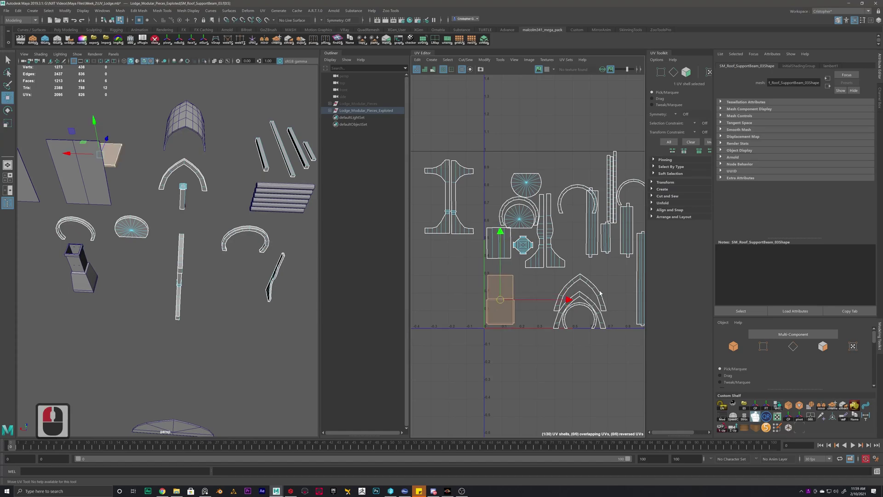
- Scale up both round door shells together and move them up to the upper edge of the UV tile and beyond
alt+middle_drag(501, 302, 441, 315)
scroll(428, 220, up, 2)
click(466, 225)
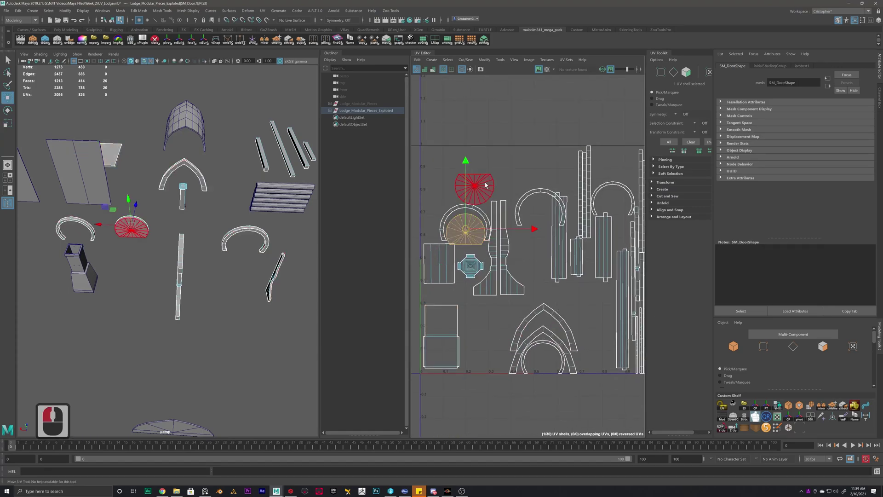
shift+click(484, 194)
key(r)
drag(470, 210, 490, 116)
key(w)
alt+scroll(490, 116, down, 4)
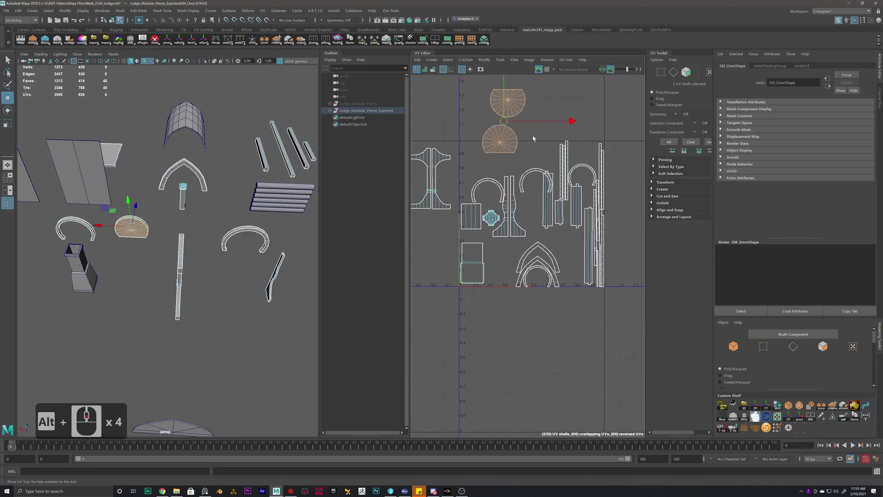
alt+middle_drag(490, 116, 458, 166)
- Get the lower door shell's texel density and apply the 3.7961 value to the four round arch shells
click(466, 196)
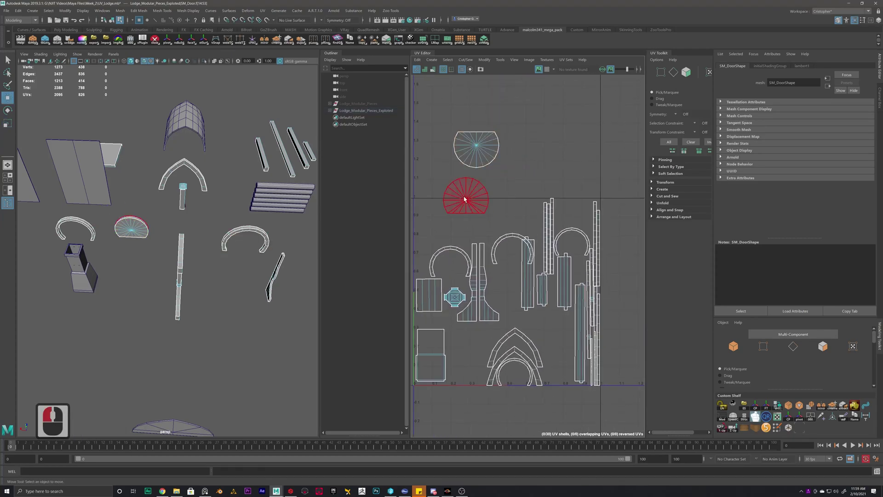
click(662, 182)
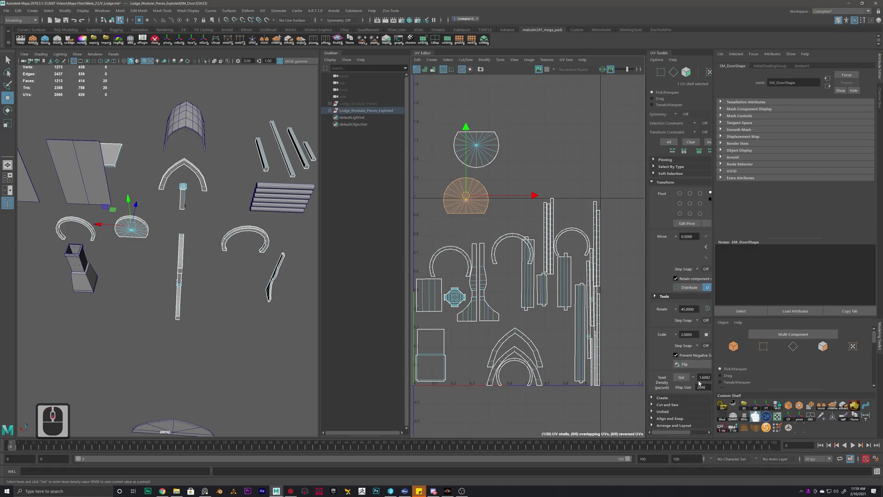
double_click(460, 260)
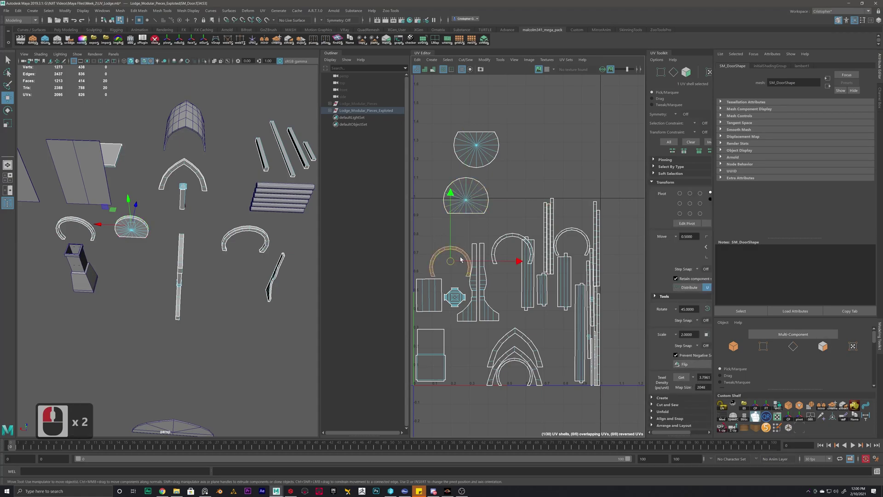
shift+double_click(519, 238)
shift+double_click(575, 232)
shift+double_click(515, 360)
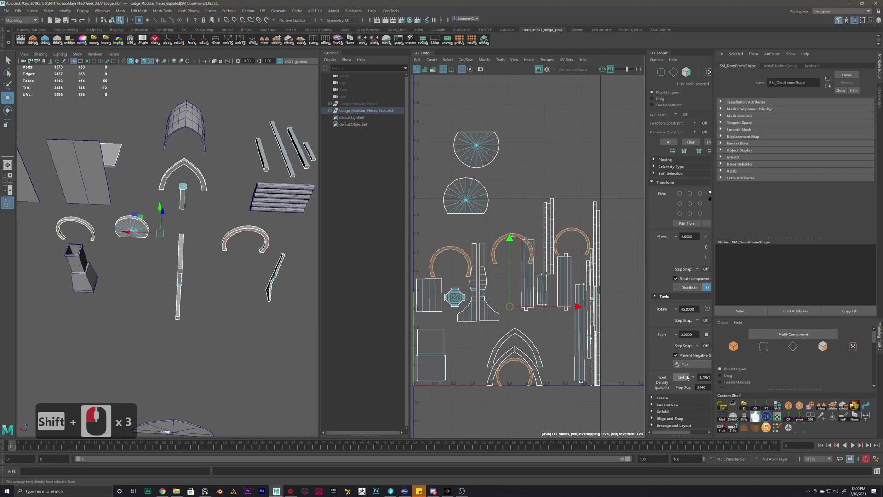
drag(712, 304, 769, 306)
click(726, 377)
- Move the four round arch shells together up and out of the UV tile, beside the door shells
alt+right_drag(529, 230, 483, 211)
alt+middle_drag(506, 221, 578, 156)
drag(578, 155, 581, 162)
click(506, 151)
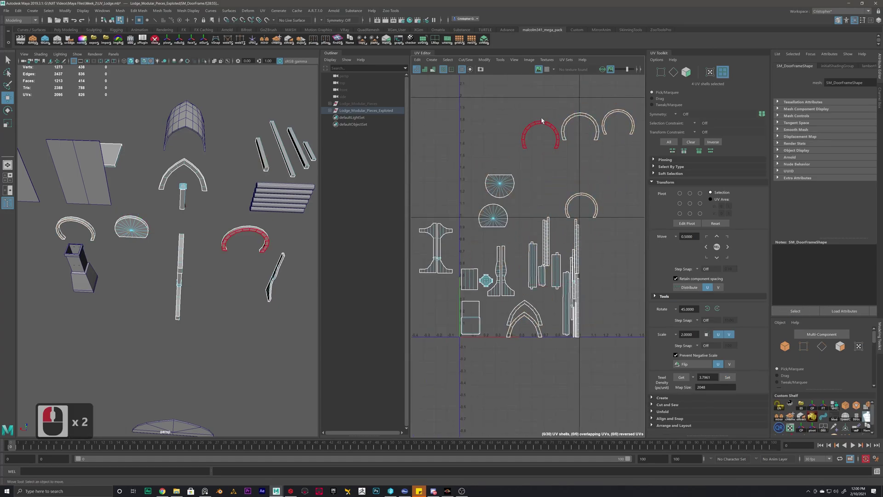
- Stack the two stone arc UV shells on top of each other
drag(518, 108, 600, 152)
scroll(663, 387, down, 6)
click(652, 426)
scroll(665, 400, down, 5)
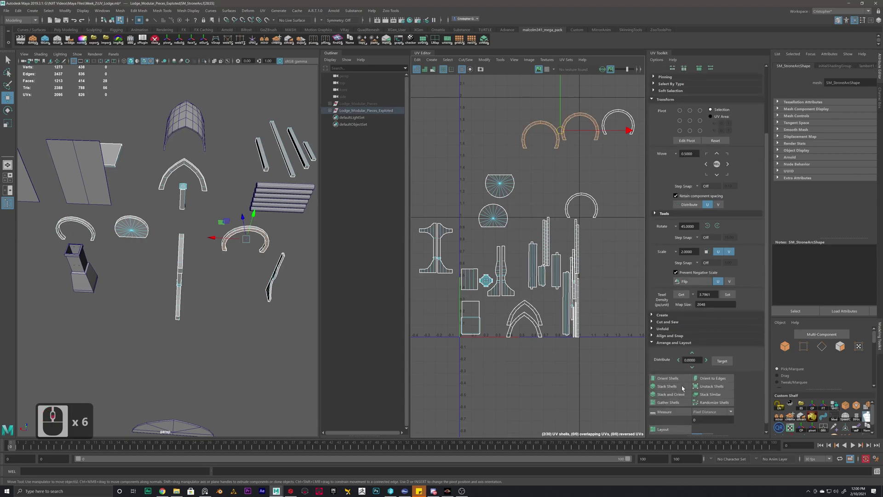
click(668, 380)
- Stack the two door frame arch UV shells on top of each other
click(618, 115)
shift+click(578, 215)
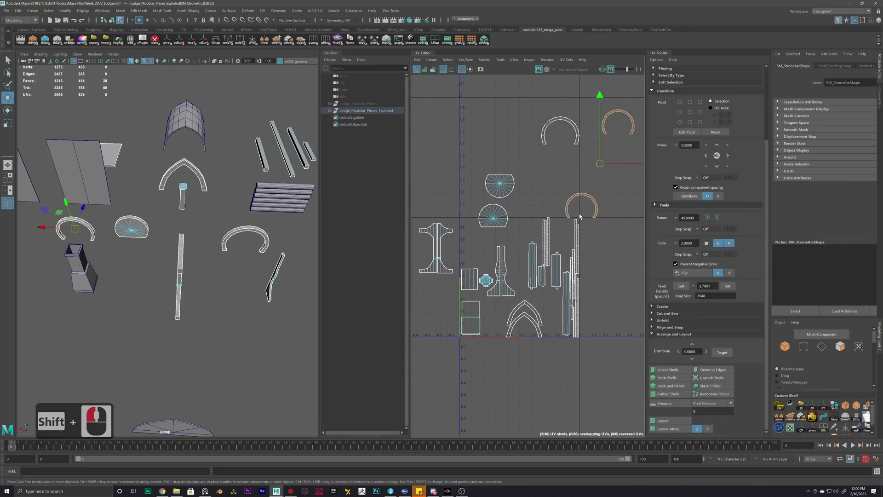
key(g)
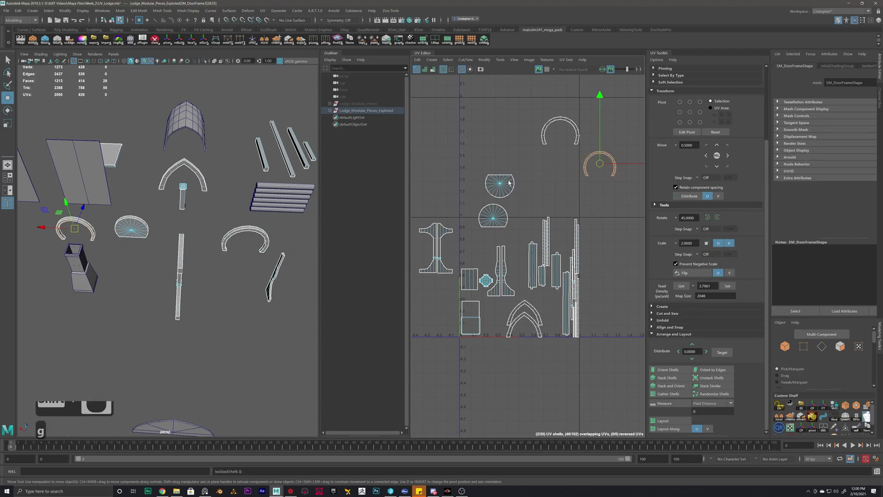
- Rotate the upside-down door shell upright in 45-degree clockwise increments and stack it with the other door shell
double_click(501, 186)
key(e)
key(w)
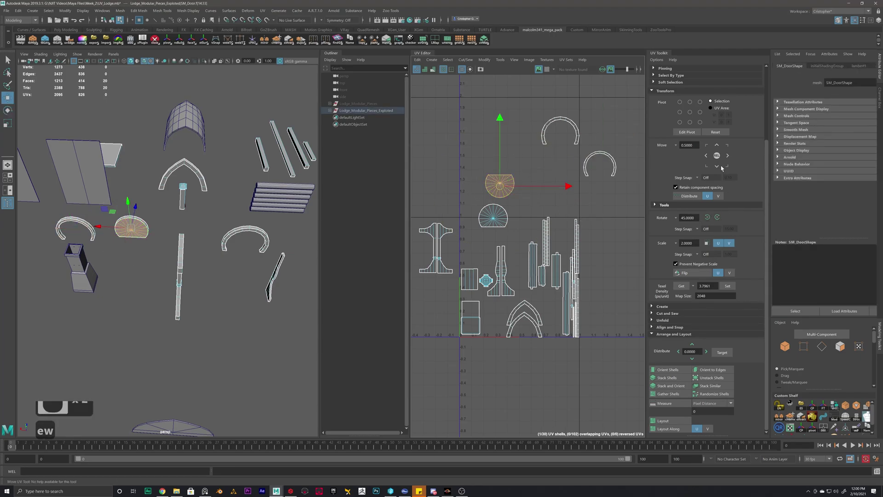
double_click(717, 217)
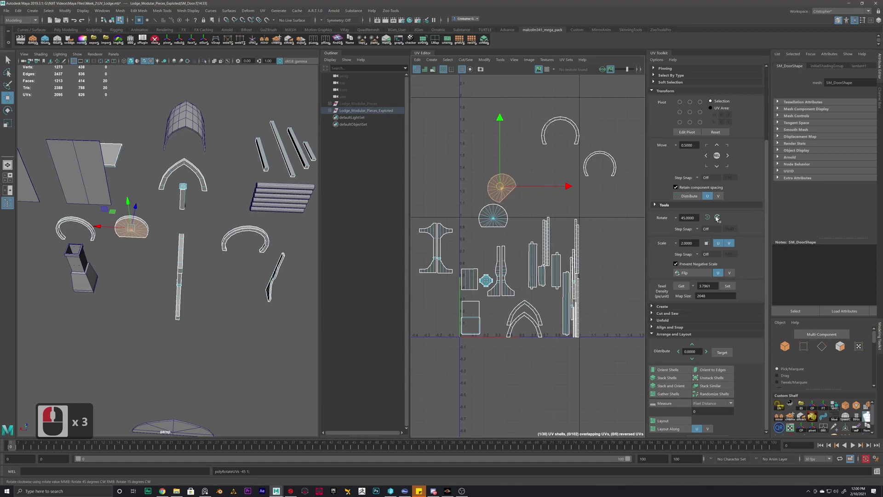
shift+double_click(493, 215)
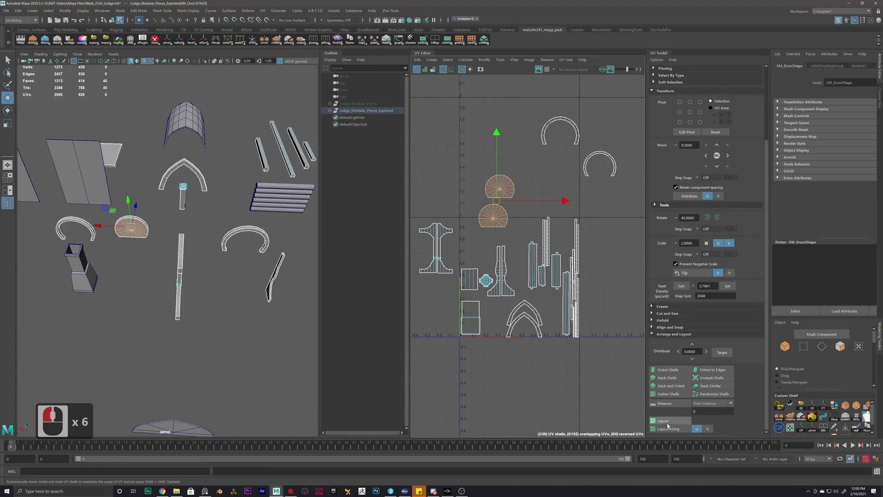
click(671, 381)
click(495, 219)
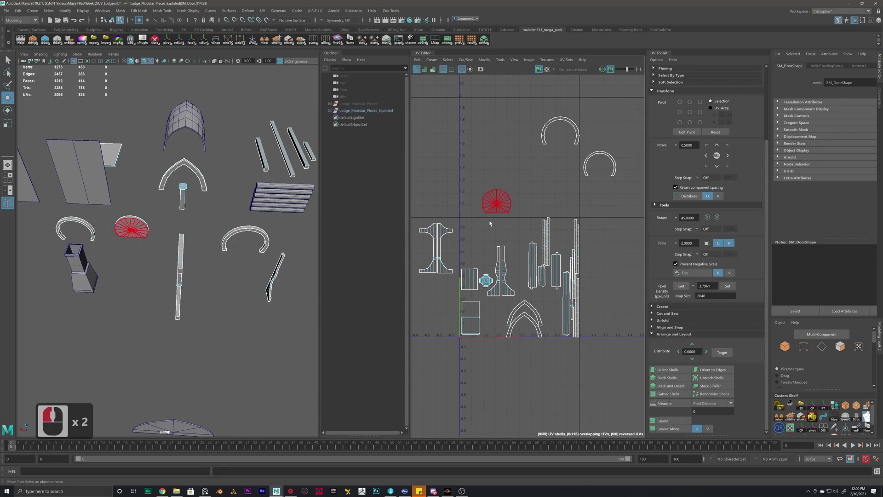
- Try Straighten UVs on the longer building support's shell, undo it, and place the shell outside the UV tile's right edge
alt+middle_drag(499, 276, 531, 269)
scroll(531, 268, up, 4)
alt+middle_drag(568, 220, 542, 266)
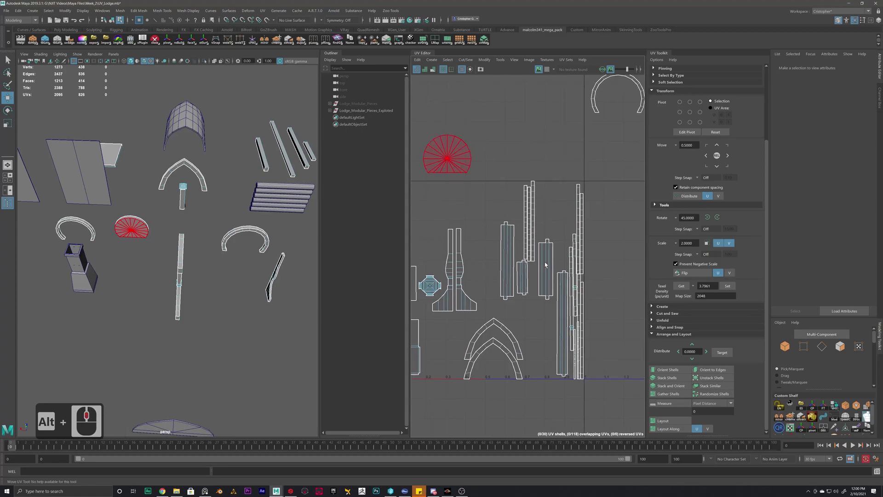
click(508, 257)
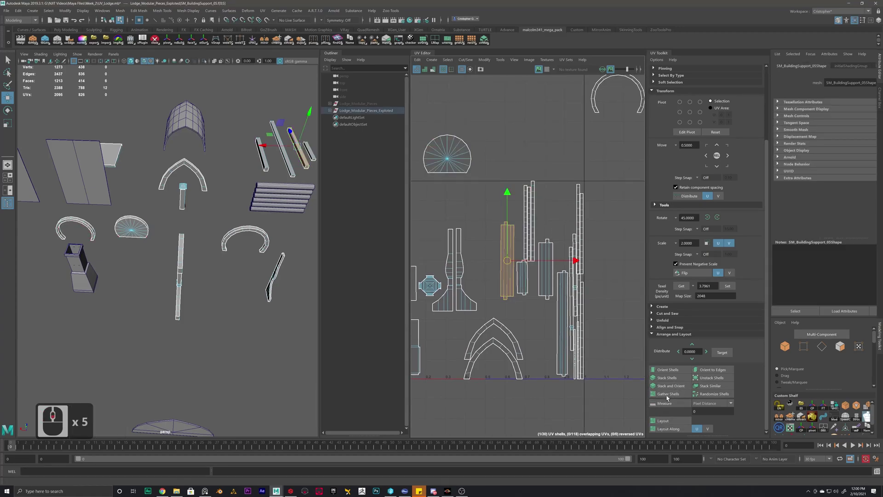
click(660, 327)
click(660, 327)
click(660, 320)
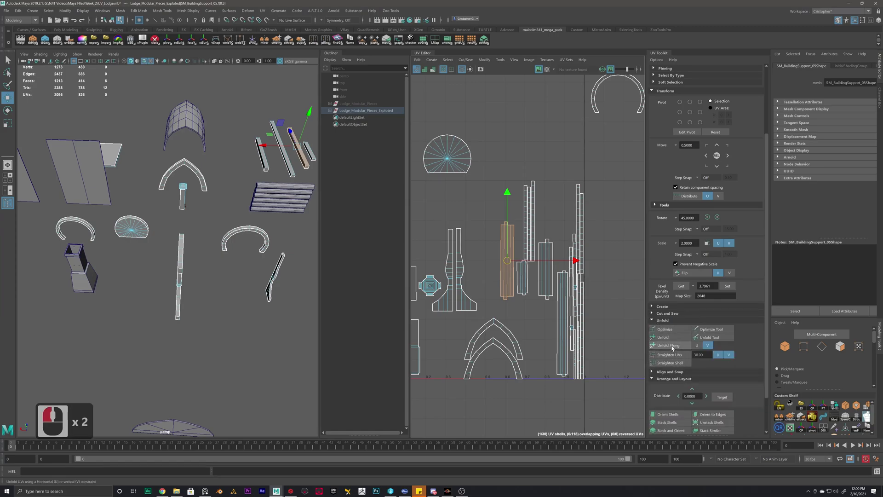
click(668, 355)
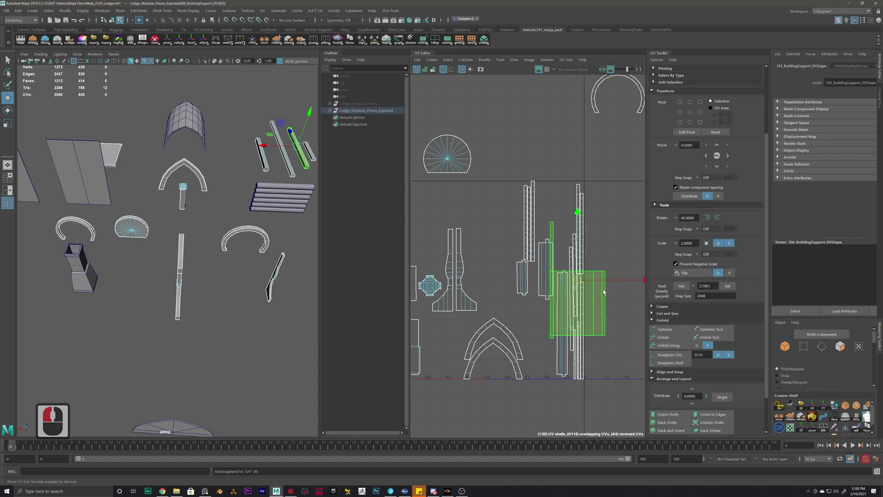
key(ctrl+z)
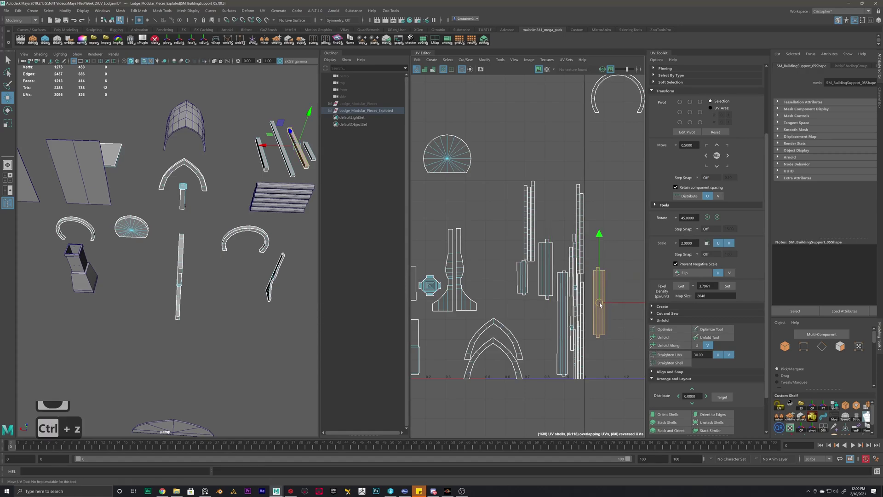
click(606, 294)
- Try Straighten UVs on the structure support shell, undo it, and place the shell to the right of the building support shell
click(546, 267)
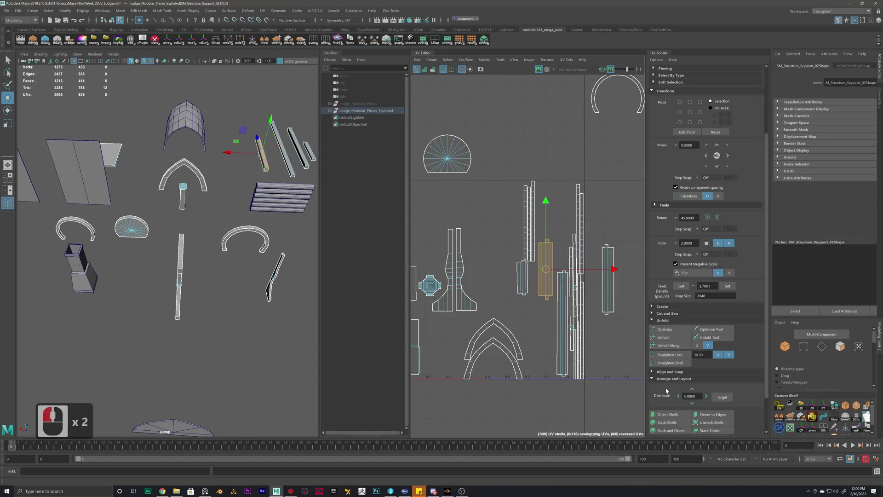
click(665, 356)
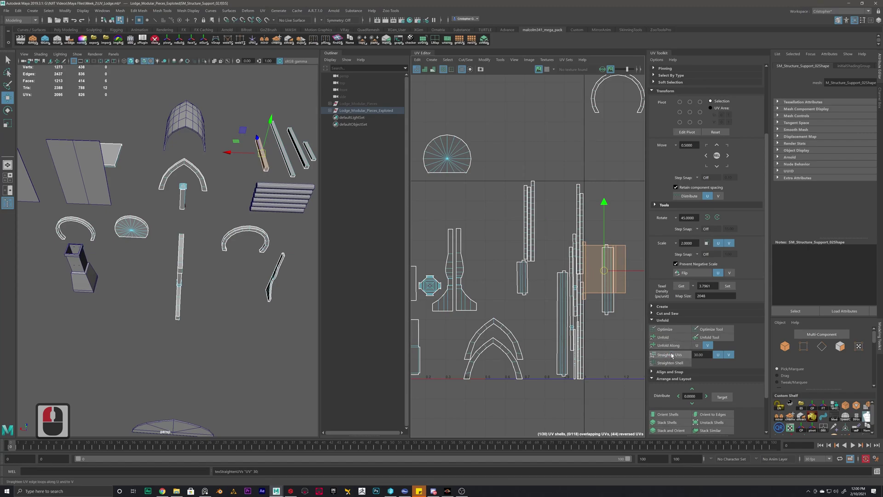
key(ctrl+z)
key(ctrl+z)
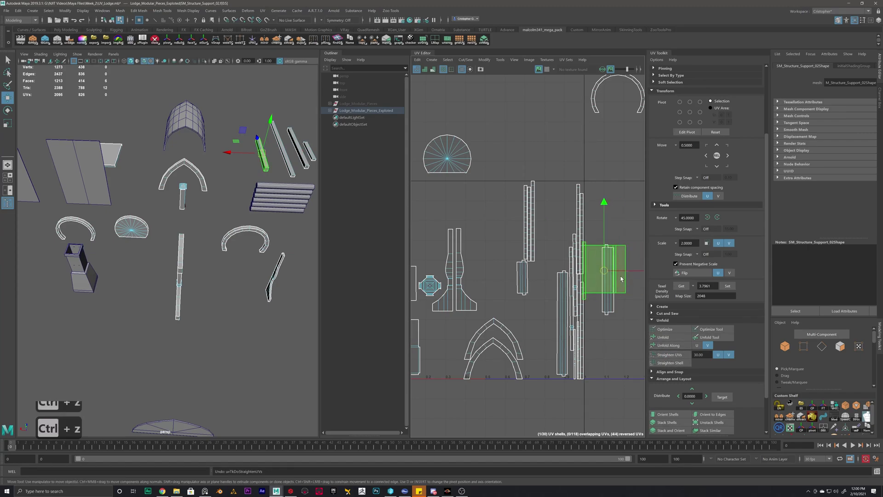
key(ctrl+z)
drag(619, 270, 630, 263)
- Unfold and straighten the shortest building support's shell and move it below the structure support shell outside the tile
double_click(533, 276)
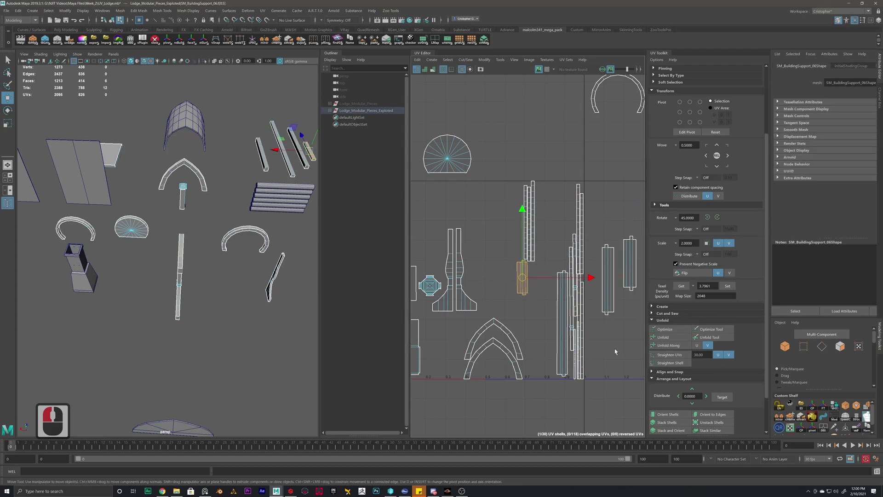
click(663, 337)
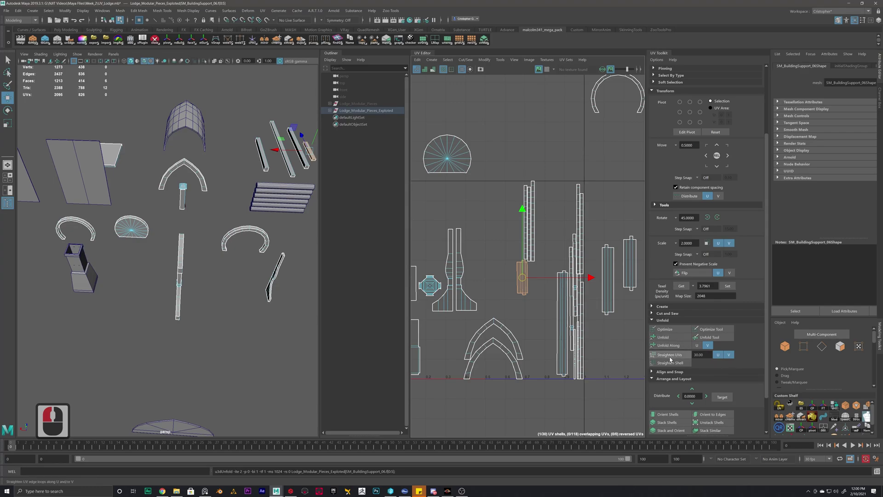
click(671, 355)
drag(520, 279, 627, 322)
- Check which beam the tall UV shell belongs to by selecting the shell and its mesh in object mode
double_click(562, 322)
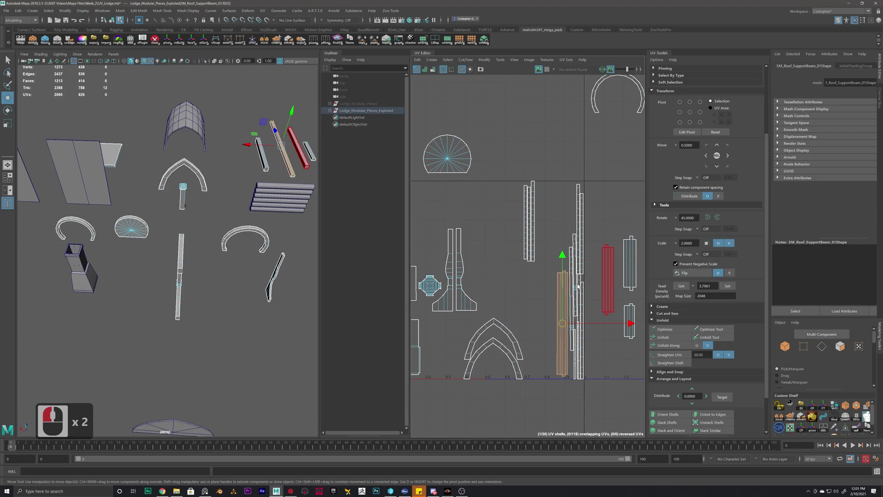
alt+middle_drag(273, 170, 212, 187)
right_drag(231, 180, 256, 166)
click(234, 179)
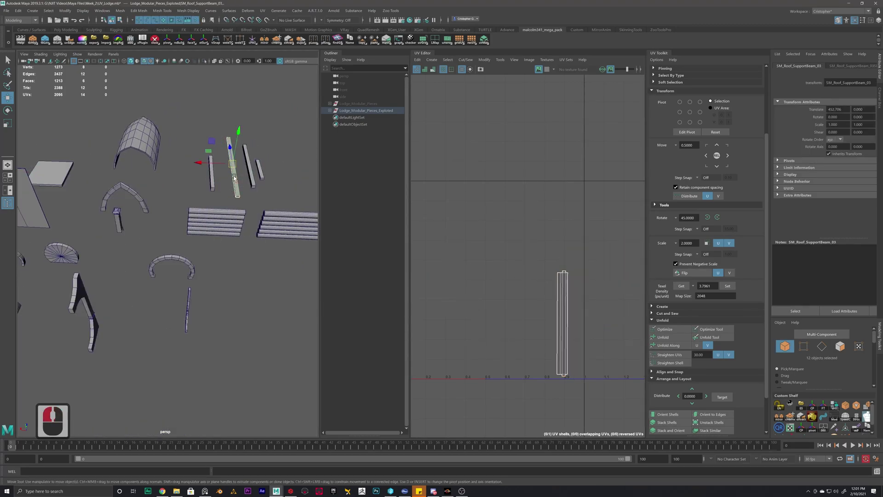
click(284, 198)
- Select all the modular pieces, save the scene and freeze the pieces' transformations
scroll(168, 259, down, 9)
drag(189, 275, 228, 244)
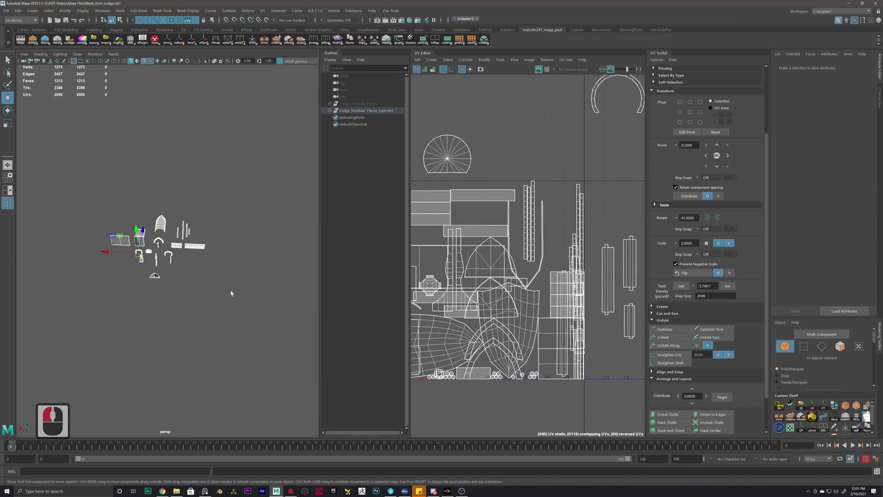
key(ctrl+s)
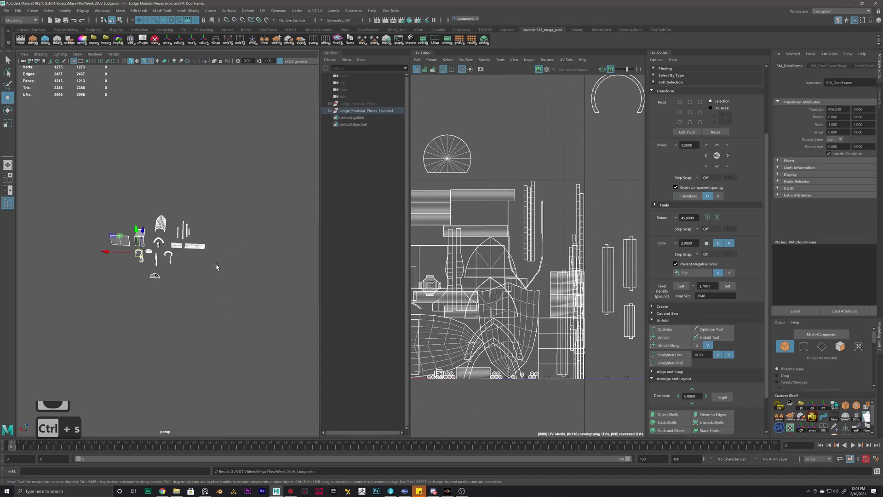
scroll(205, 272, up, 5)
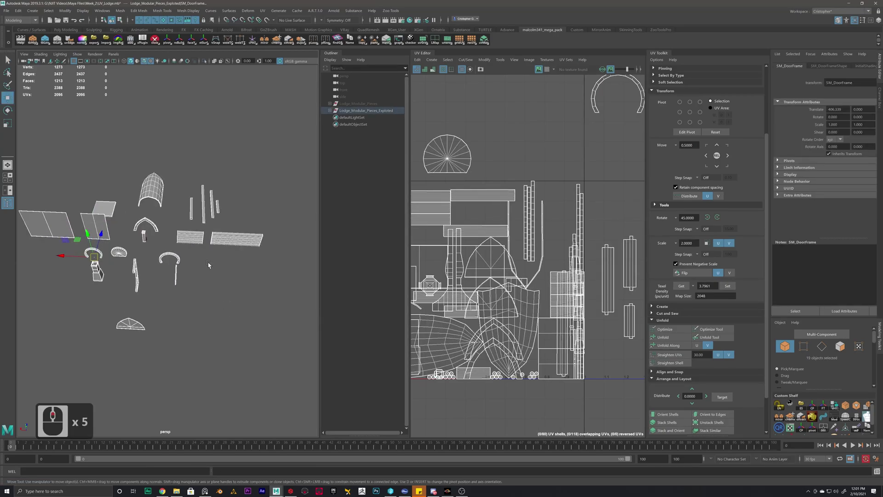
click(823, 409)
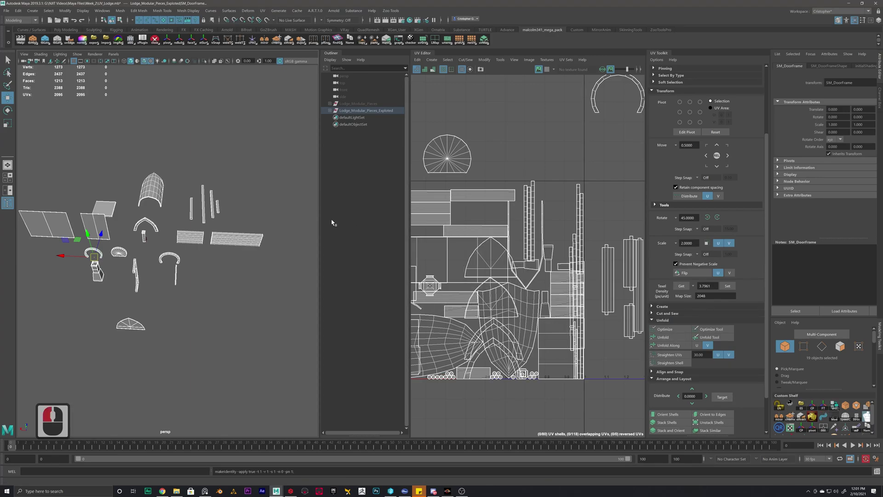
click(257, 216)
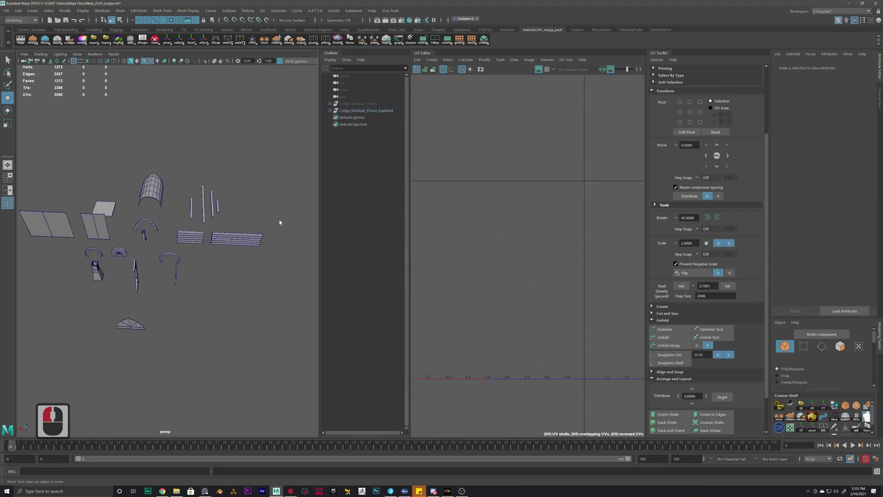
- Show the four beams' UVs together and move the roof support beam's shell beside the building support shells outside the tile
drag(186, 212, 186, 213)
alt+middle_drag(573, 295, 477, 300)
alt+scroll(478, 300, up, 4)
alt+middle_drag(573, 273, 497, 274)
alt+scroll(499, 272, up, 2)
right_drag(521, 259, 504, 250)
click(519, 287)
drag(512, 288, 540, 282)
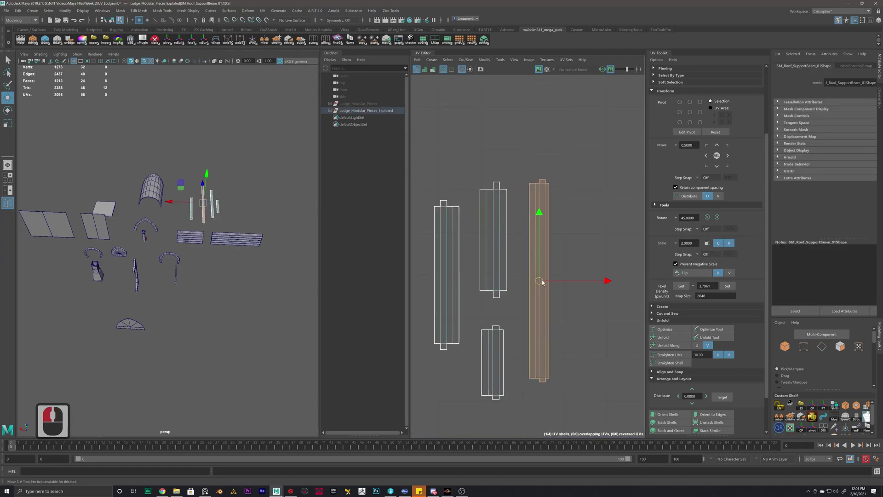
- Unfold the roof support beam's shell and compare it with the neighbouring support shells
click(596, 313)
click(532, 297)
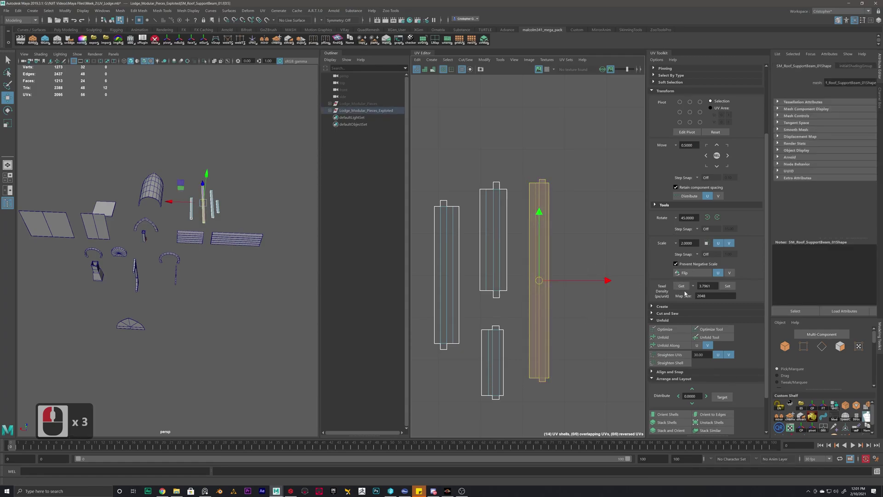
click(665, 337)
click(500, 252)
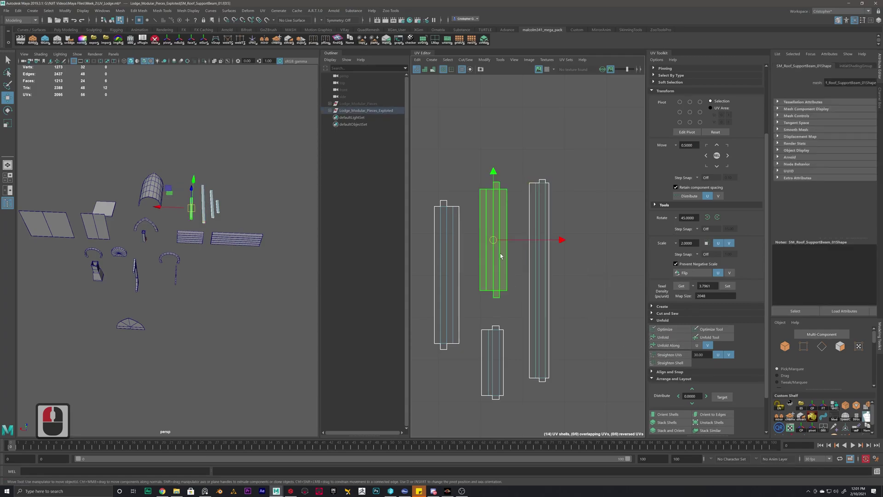
click(493, 354)
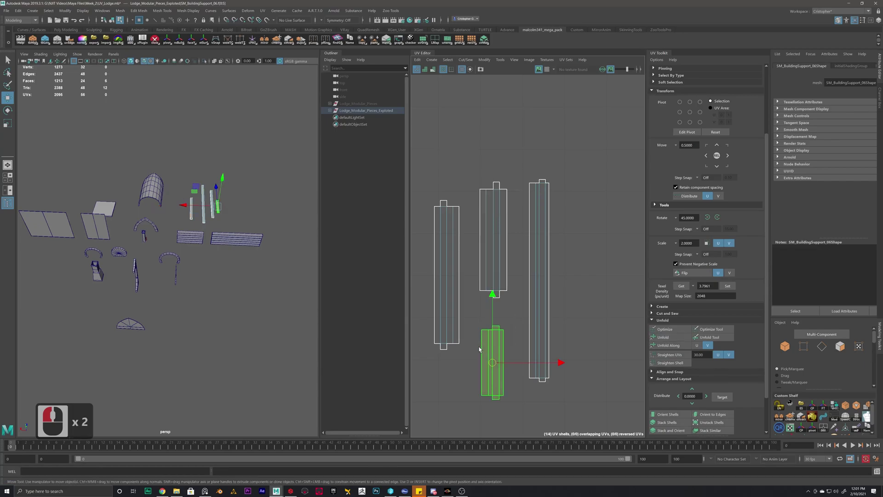
click(434, 283)
scroll(495, 276, down, 12)
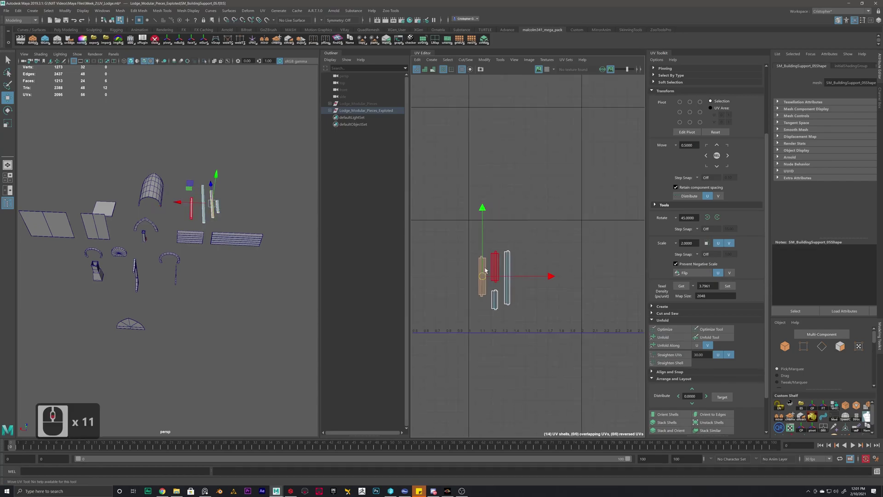
- Select the four beams, square panel, front arc support, short post, door frame, half-round panel and stone arc together
alt+drag(231, 196, 218, 199)
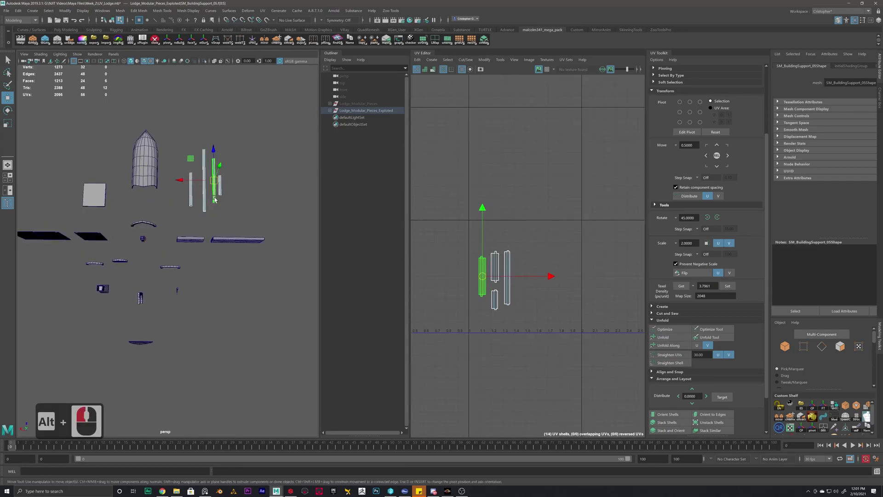
right_drag(240, 189, 241, 186)
click(245, 181)
drag(245, 180, 177, 196)
shift+click(100, 207)
shift+click(140, 227)
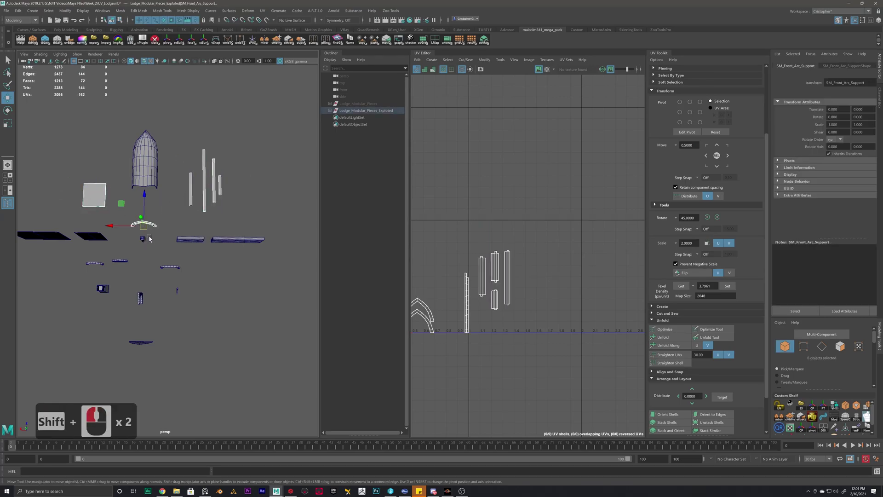
shift+drag(76, 261, 76, 261)
shift+click(133, 278)
shift+click(180, 274)
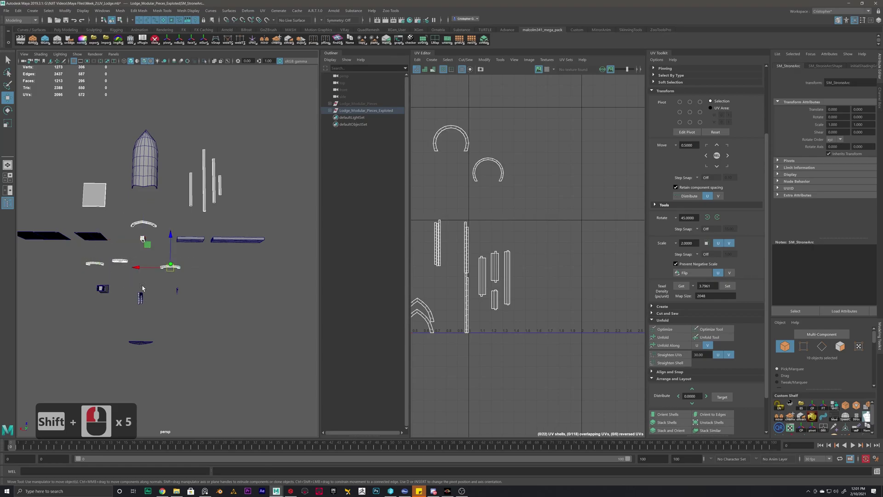
- Add the decorative supports, the front arc and the chimney to the selected pieces
alt+drag(146, 325, 205, 279)
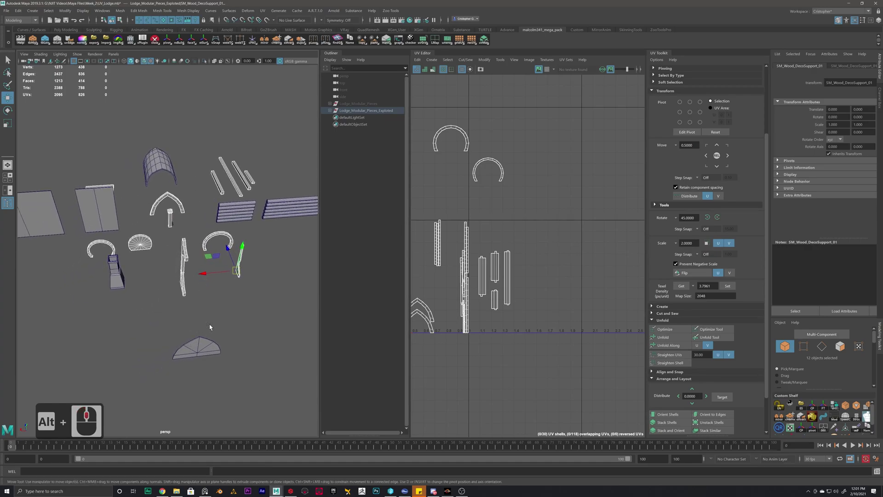
shift+click(217, 353)
alt+middle_drag(482, 291, 564, 286)
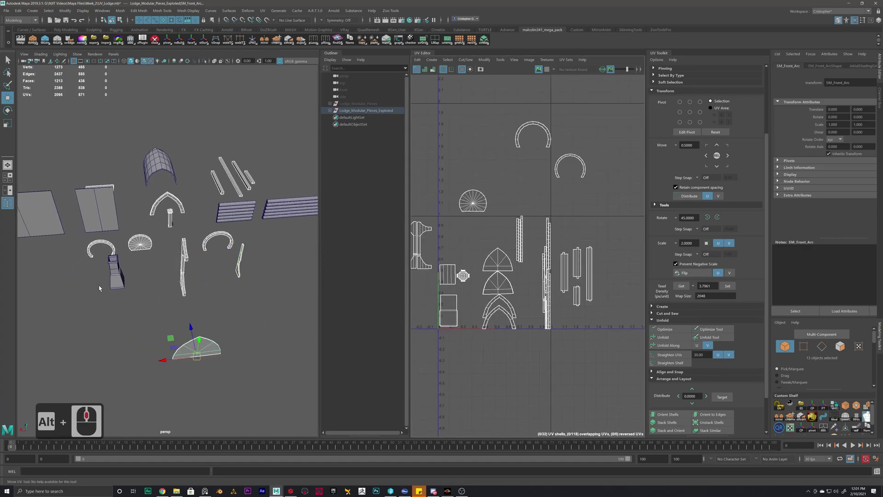
shift+click(116, 278)
alt+drag(230, 291, 269, 289)
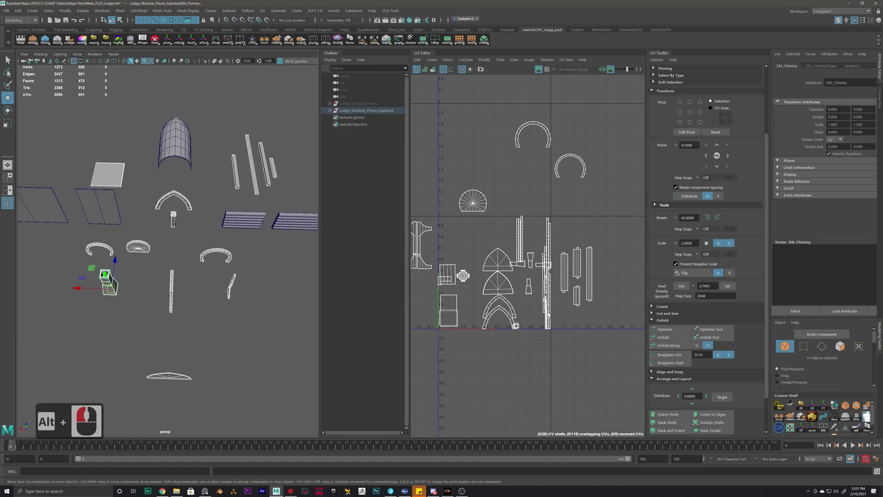
- Select the four tapered chimney side shells and move them outside the UV tile, above the beam shells
alt+scroll(548, 315, up, 2)
alt+middle_drag(489, 313, 441, 350)
alt+scroll(440, 350, up, 2)
alt+right_drag(440, 350, 459, 245)
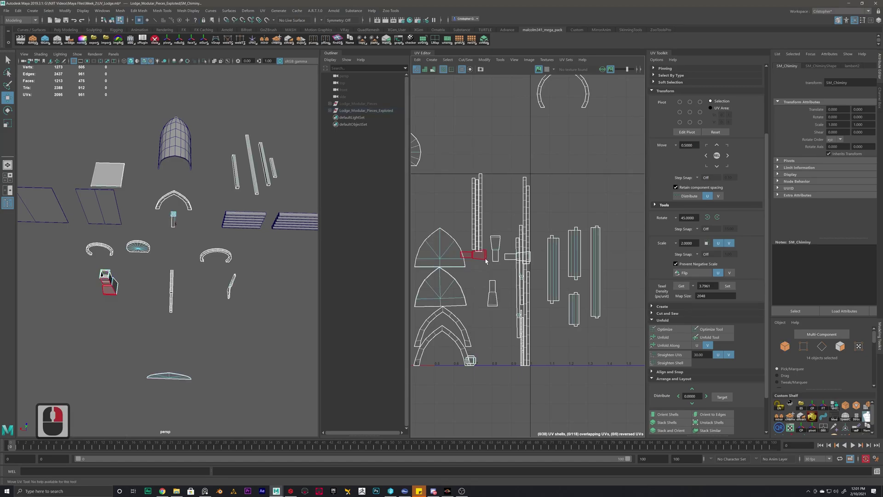
click(483, 258)
shift+click(495, 243)
shift+click(518, 257)
shift+click(492, 294)
drag(497, 278, 625, 192)
- Scale up the four chimney side shells uniformly
alt+middle_drag(625, 193, 554, 246)
key(e)
key(r)
drag(554, 241, 588, 202)
click(584, 198)
- Rotate the two sideways chimney shells upright in 45-degree increments so their wide ends face down
click(531, 221)
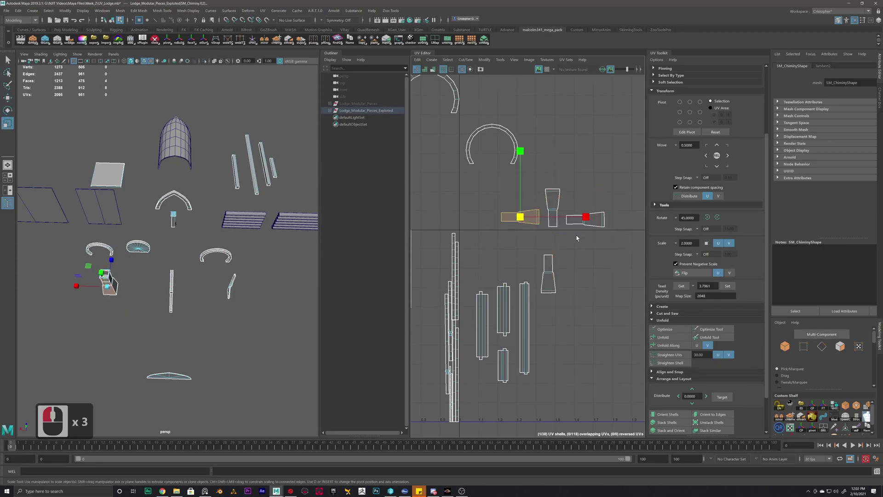
key(e)
key(w)
click(717, 218)
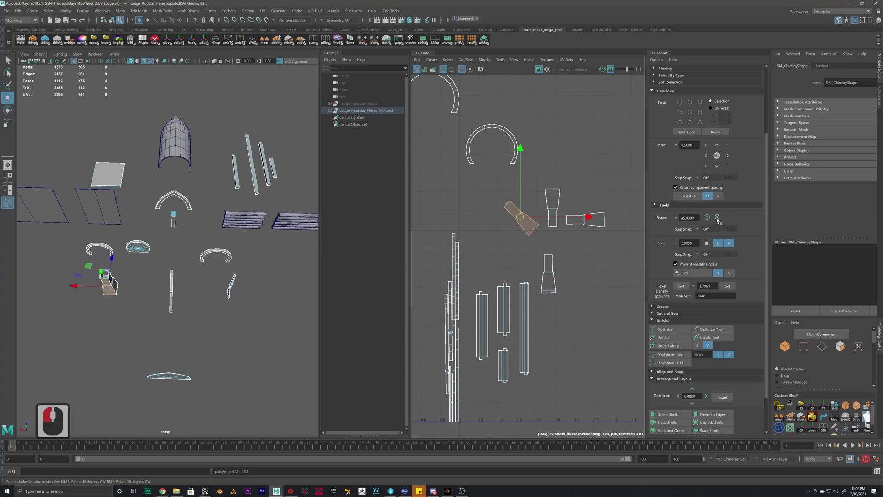
click(717, 217)
click(611, 263)
click(593, 220)
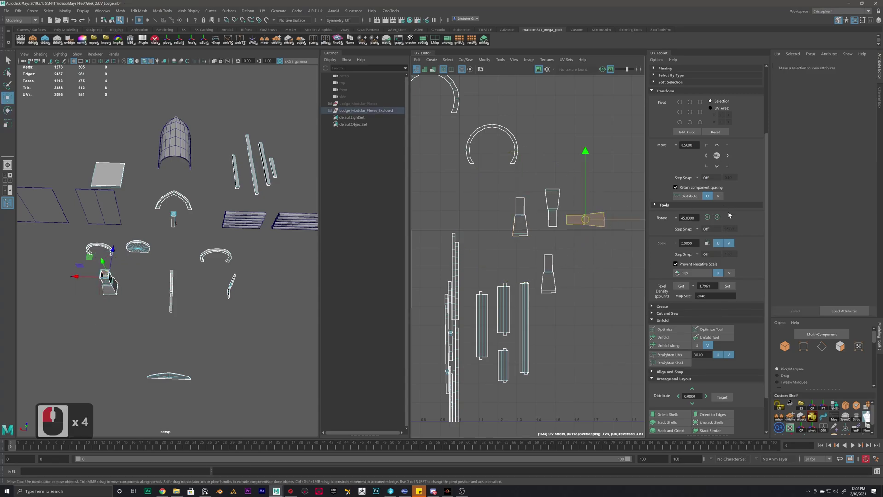
click(718, 218)
click(706, 218)
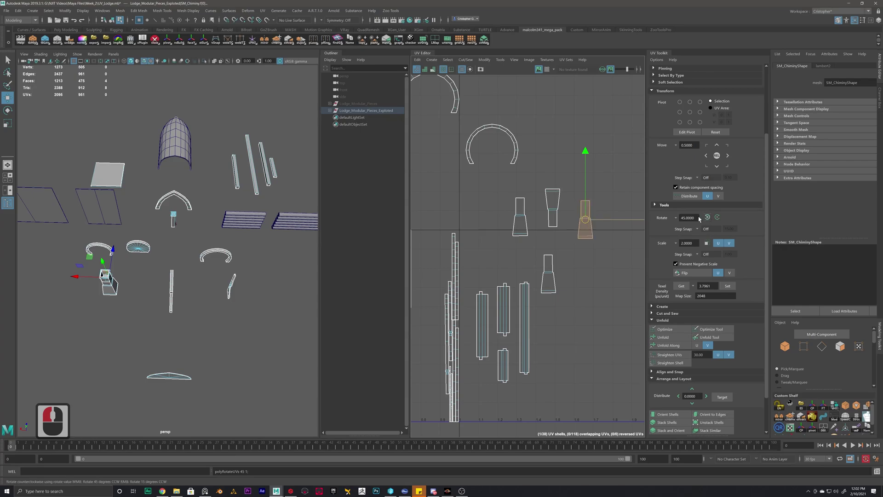
- Rotate the upside-down chimney shell 180 degrees clockwise in 45-degree increments
click(608, 171)
click(552, 207)
click(718, 217)
click(718, 218)
click(718, 217)
click(718, 217)
- Unfold the four chimney side shells and stack them on top of one another
click(616, 193)
drag(616, 193, 504, 297)
click(664, 337)
click(587, 272)
click(587, 224)
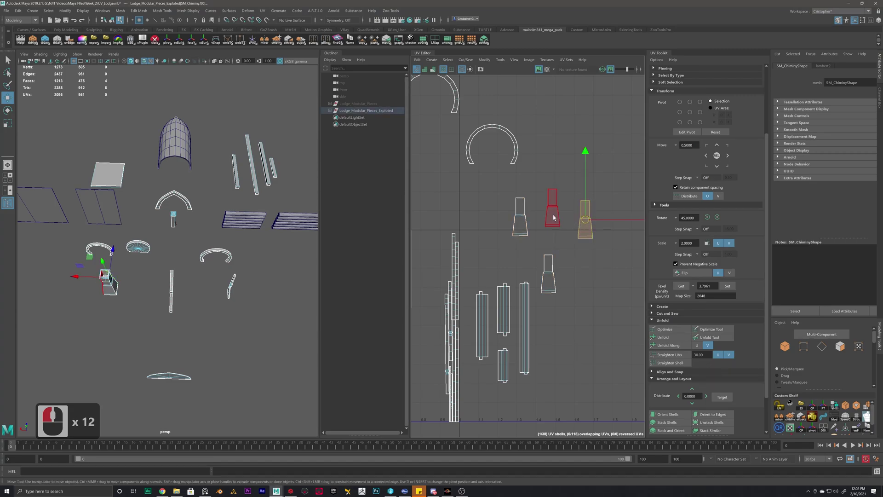
shift+click(554, 217)
shift+click(523, 232)
shift+click(548, 276)
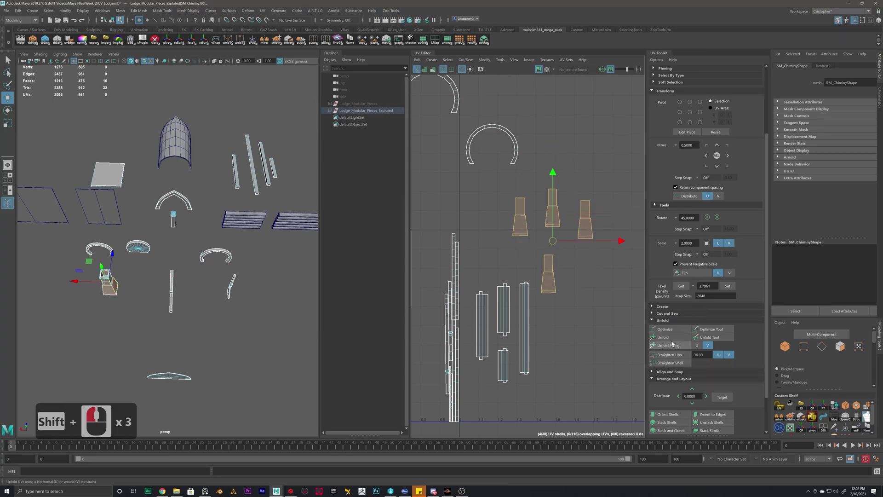
click(666, 422)
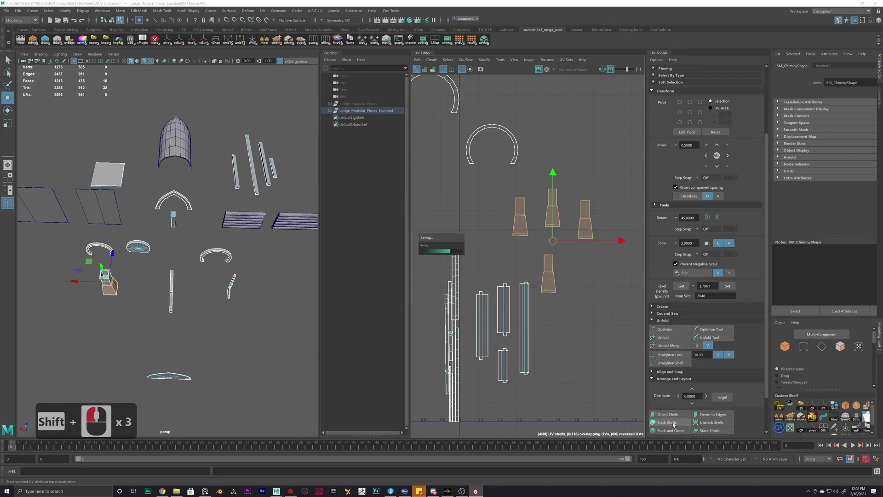
click(579, 274)
- Select the four beam shells and examine the remaining shells inside and around the UV tile
alt+scroll(492, 283, down, 2)
scroll(492, 283, down, 1)
alt+middle_drag(505, 276, 599, 252)
scroll(584, 270, up, 1)
drag(540, 299, 539, 300)
alt+middle_drag(471, 231, 492, 234)
alt+scroll(519, 258, up, 4)
scroll(528, 265, down, 4)
alt+middle_drag(522, 260, 595, 262)
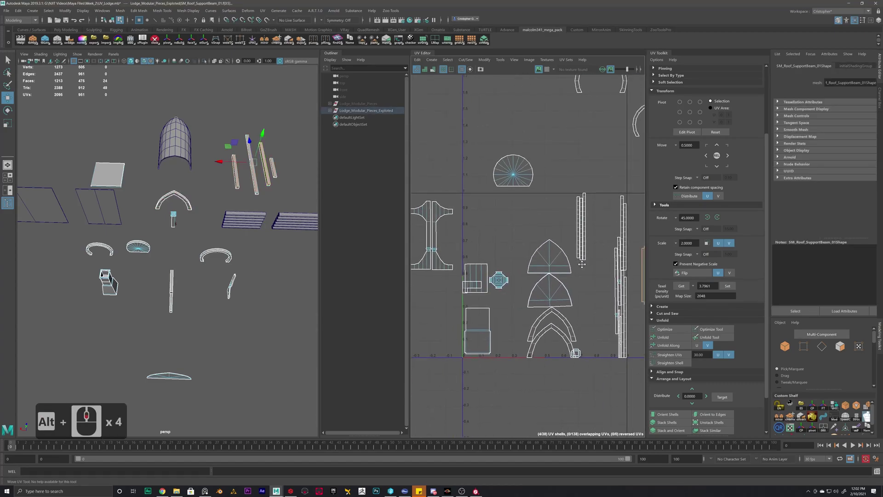
alt+middle_drag(513, 255, 600, 248)
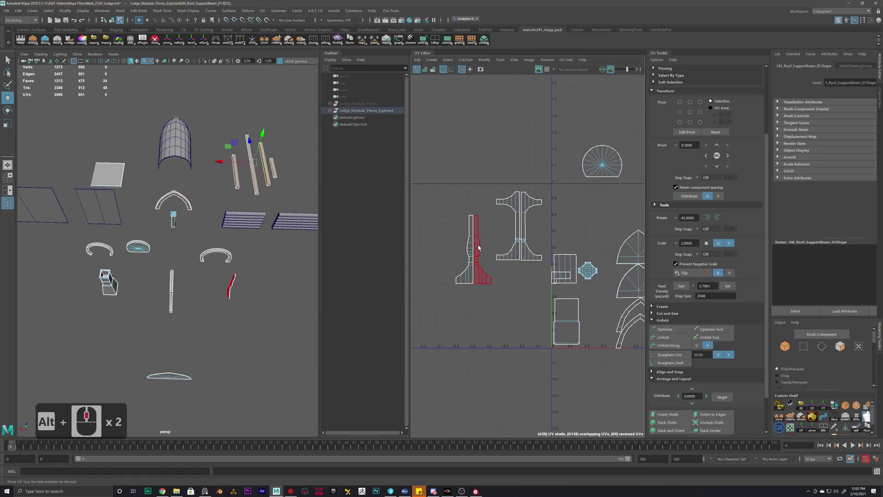
- Sample the decorative support shell's texel density of 2.8655 and apply it to the decorative support and thin strip shells
click(515, 201)
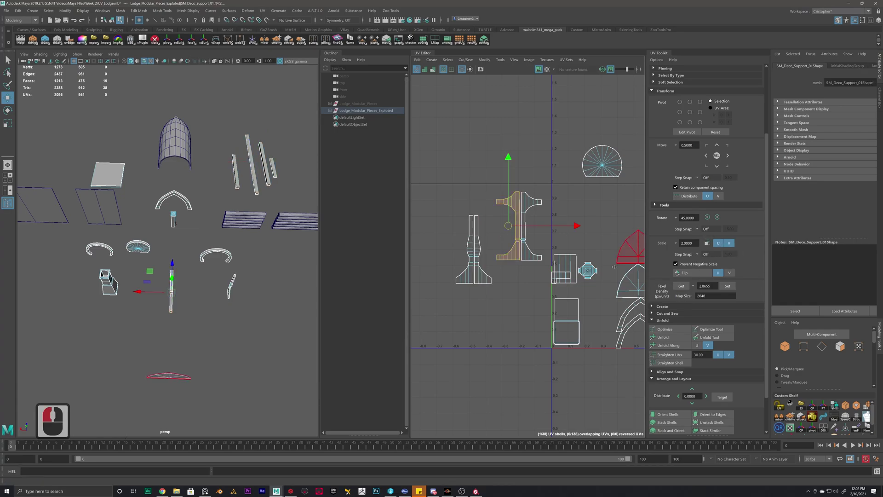
click(526, 256)
shift+drag(489, 256, 466, 271)
alt+middle_drag(546, 272, 361, 274)
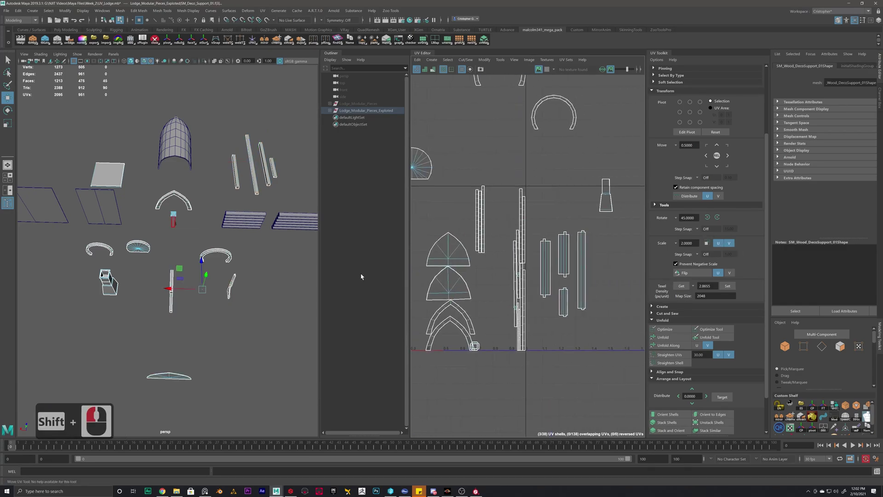
alt+middle_drag(468, 203, 454, 196)
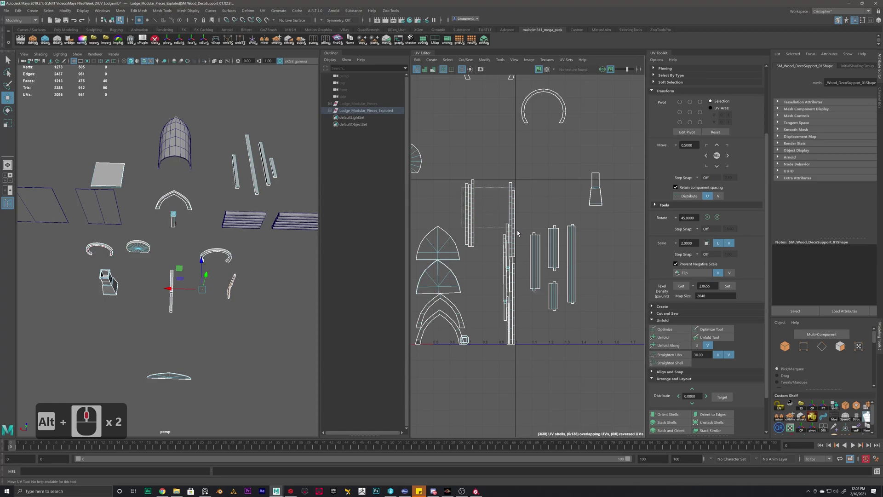
drag(524, 247, 522, 246)
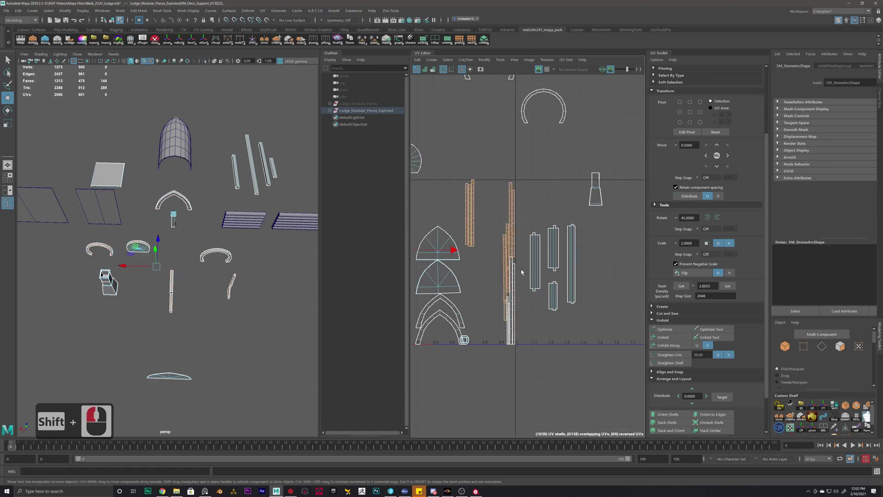
shift+click(505, 336)
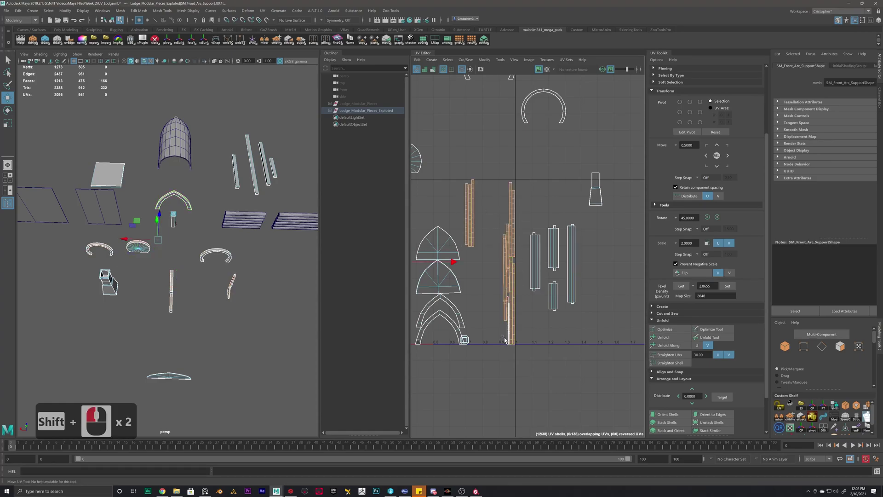
shift+click(509, 343)
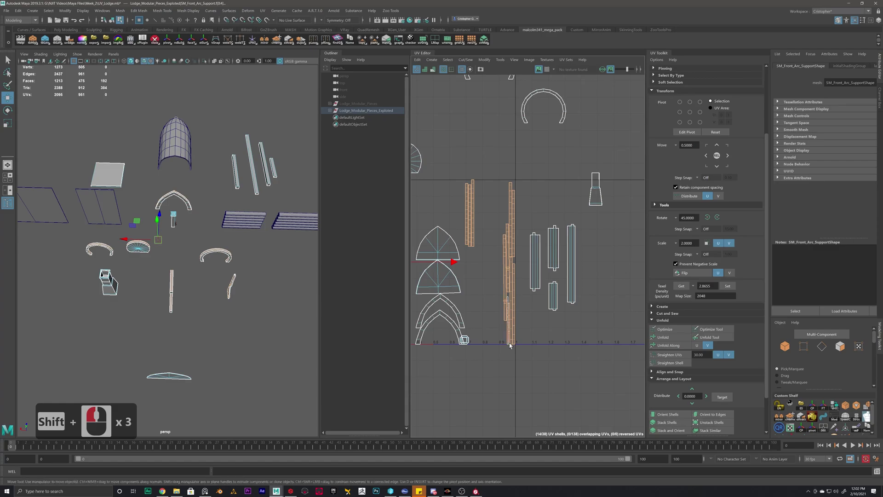
click(725, 289)
alt+middle_drag(529, 276, 548, 258)
alt+scroll(538, 262, up, 5)
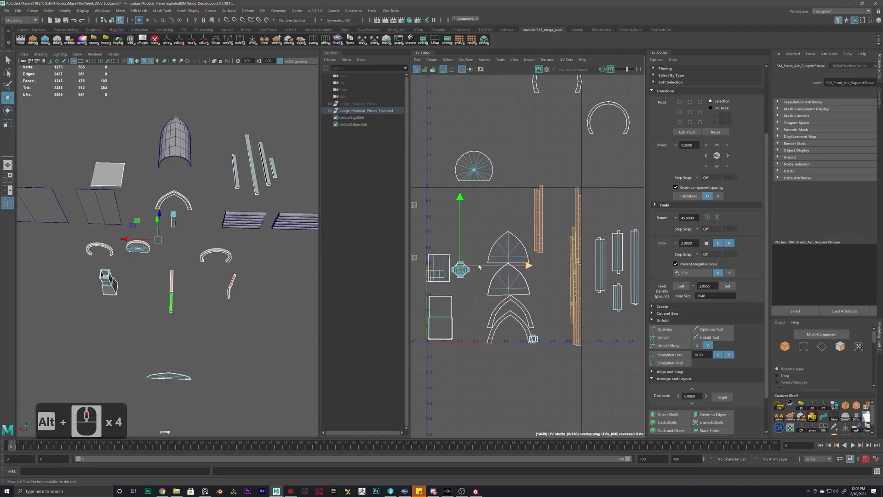
- Move the decorative post's rectangular and octagonal shells off the chimney strip shell and unfold both
click(511, 264)
shift+click(528, 266)
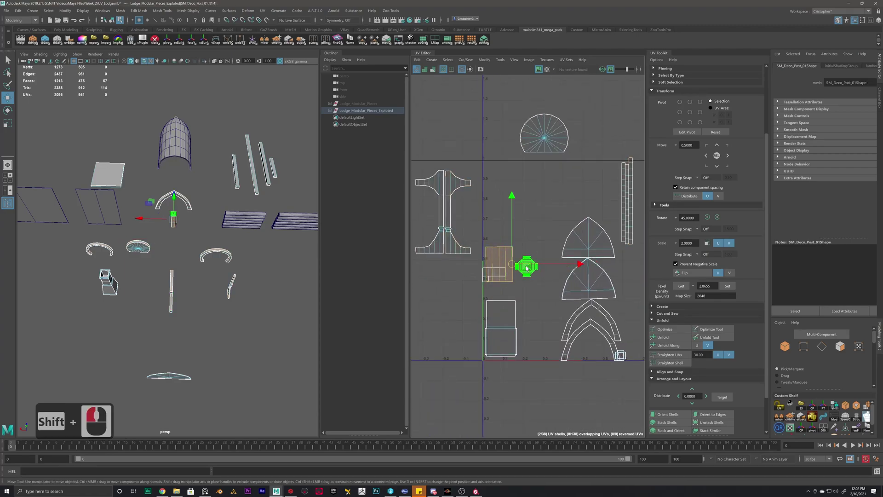
drag(511, 264, 520, 218)
click(669, 345)
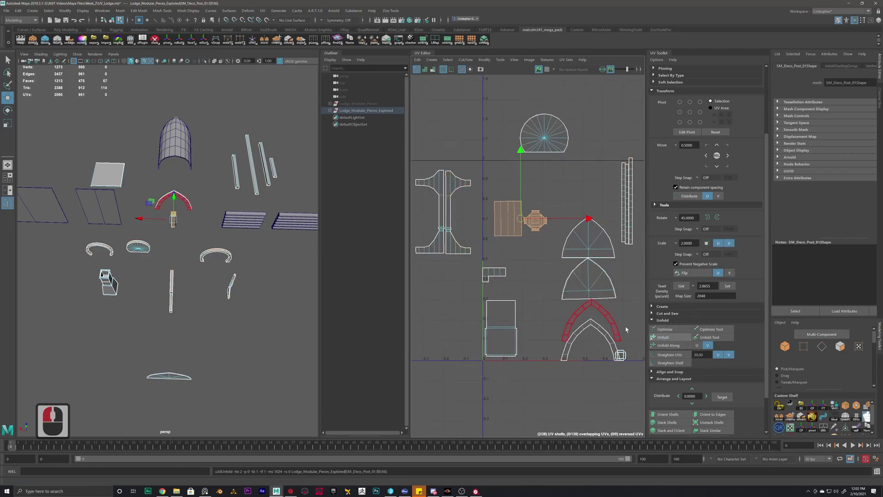
- Straighten the UVs of the decorative post's rectangular shell
click(539, 266)
click(508, 220)
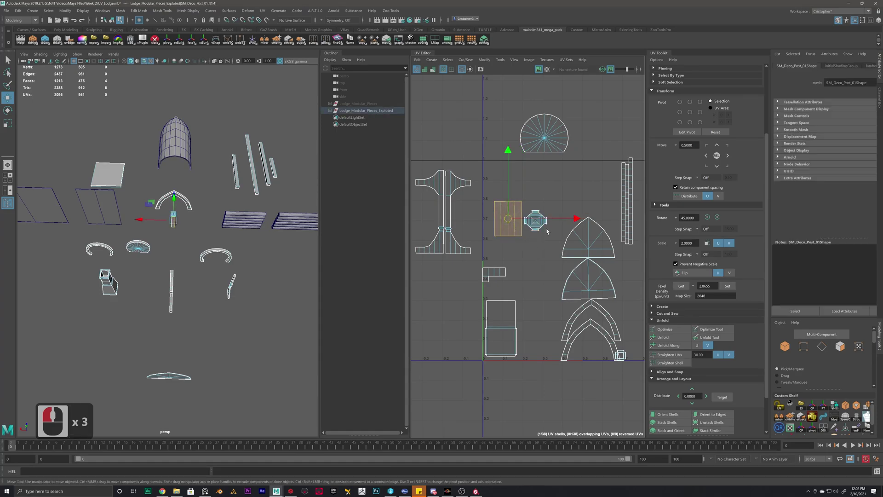
click(669, 363)
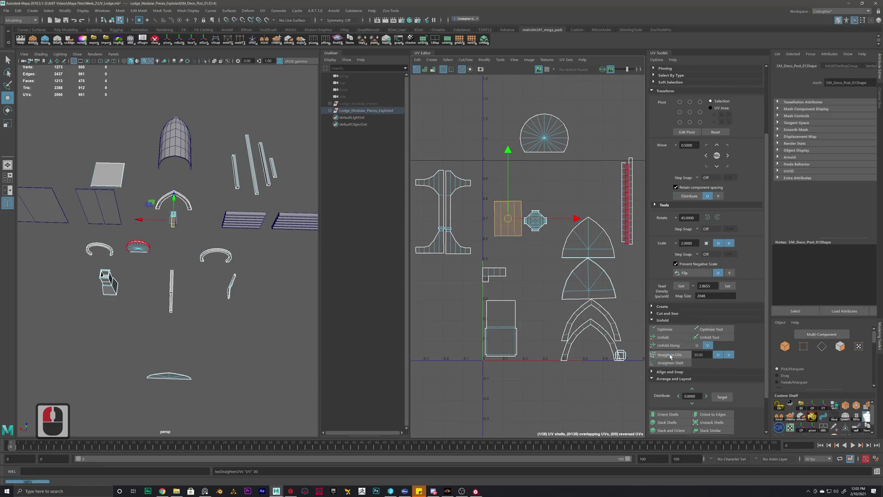
- Move the L-shaped chimney shell out of the UV tile, next to the stacked chimney side shells
click(520, 283)
click(498, 272)
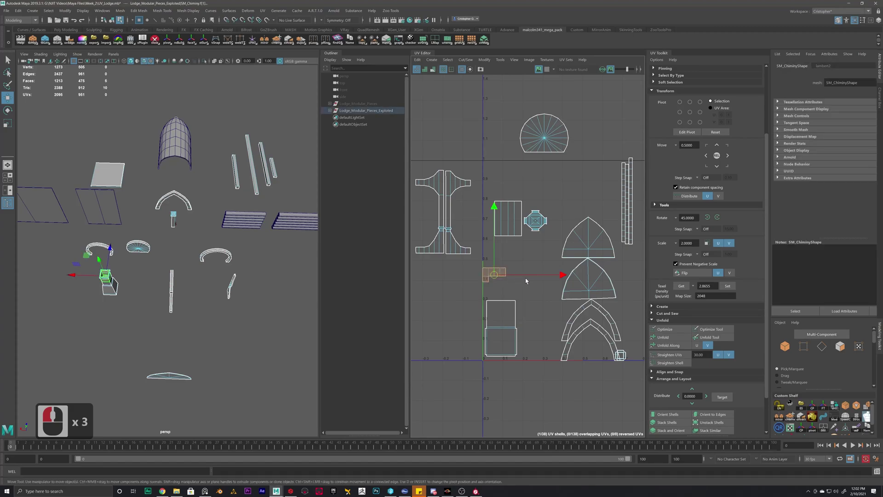
alt+right_drag(595, 292, 552, 282)
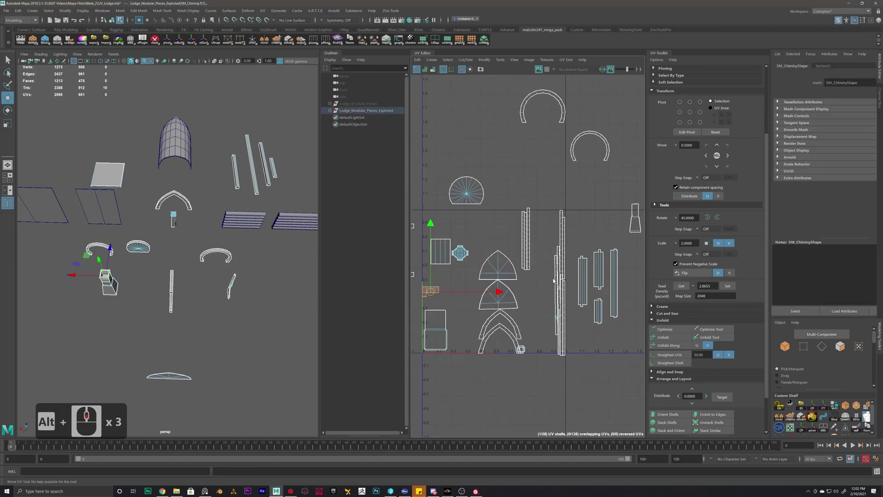
click(638, 218)
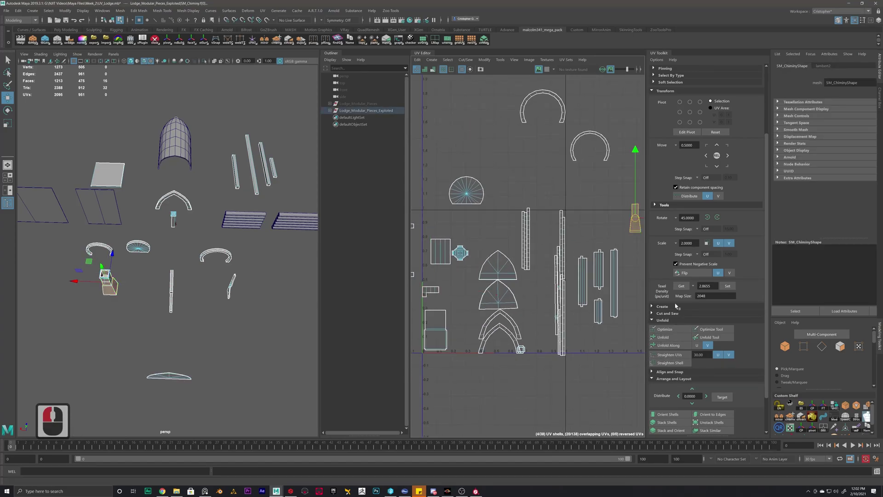
click(427, 294)
drag(427, 294, 456, 282)
click(607, 209)
alt+right_drag(594, 216, 570, 220)
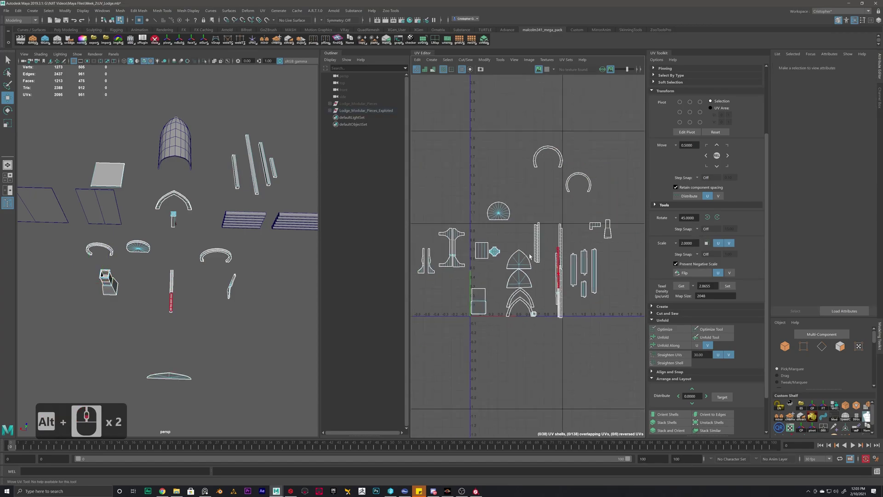
- Move the small square chimney shell from the arch supports to the open area near the other chimney shells
alt+middle_drag(585, 225, 556, 226)
scroll(556, 227, up, 5)
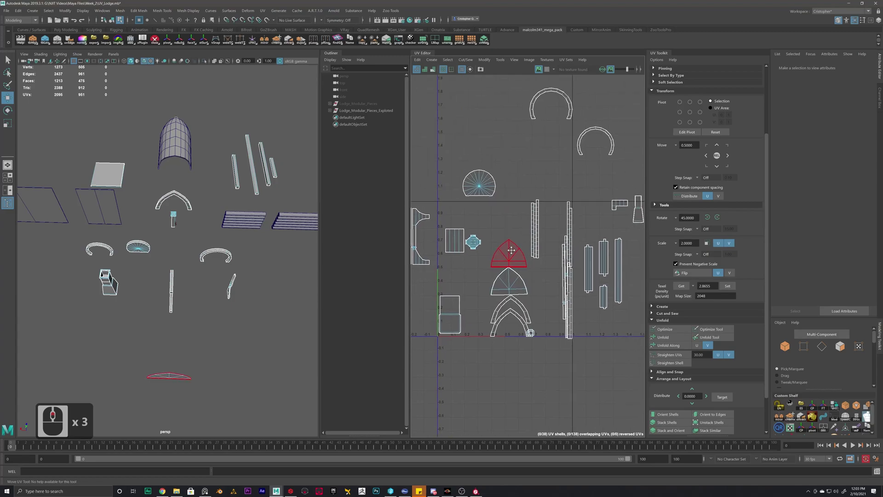
alt+middle_drag(557, 257, 556, 315)
click(549, 312)
drag(550, 311, 619, 178)
alt+middle_drag(619, 178, 483, 244)
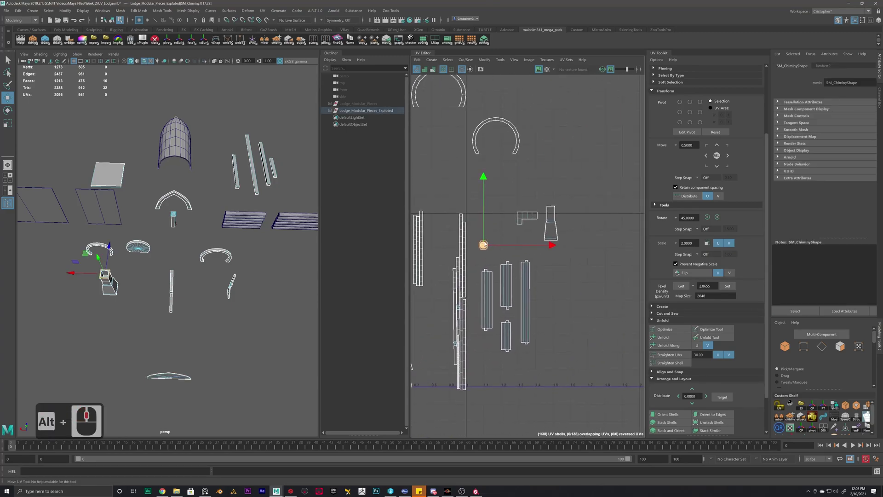
- Sample the chimney side shells' texel density of 2.3143, apply it to the square chimney shell, and place it beside them
click(551, 231)
double_click(484, 244)
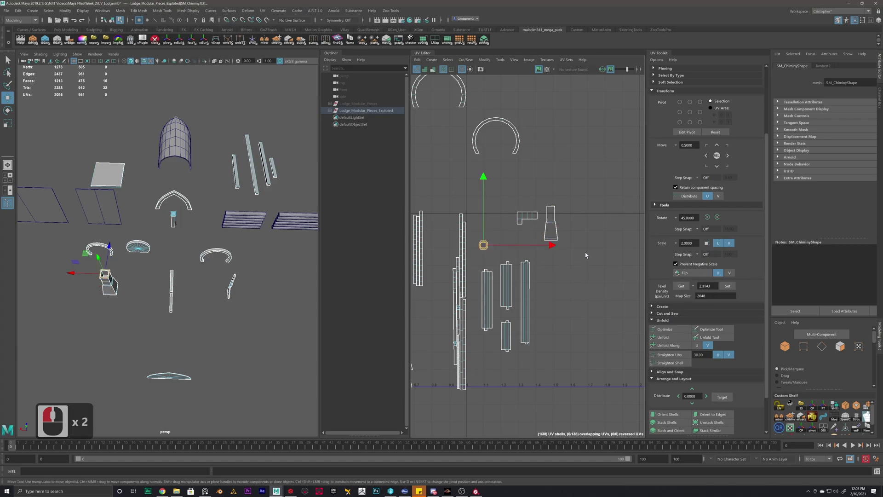
double_click(483, 242)
drag(483, 242, 523, 242)
click(548, 316)
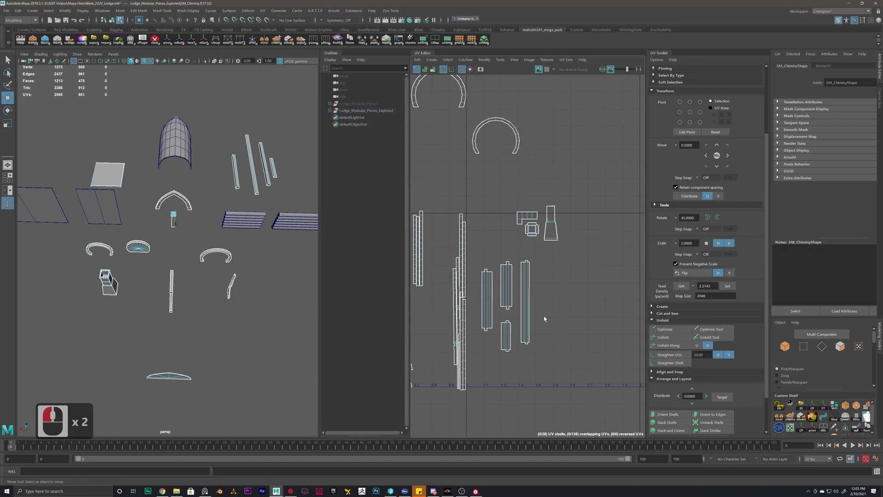
- Move the three arc strip shells down to the tile's bottom edge and separate the overlapping decorative support strips
alt+middle_drag(548, 316, 578, 297)
double_click(503, 217)
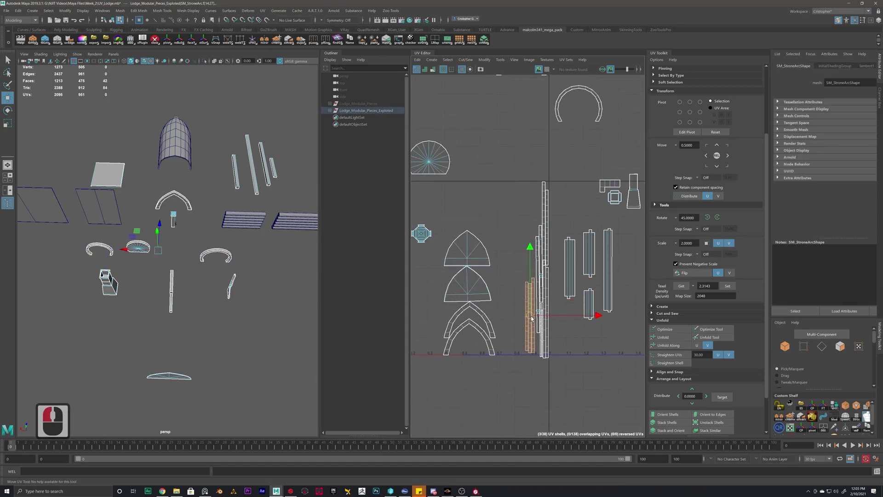
scroll(537, 291, up, 5)
double_click(533, 289)
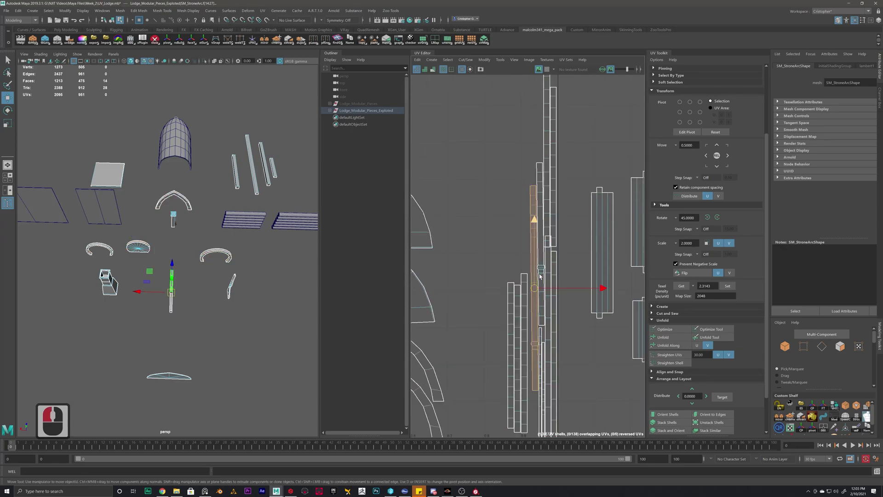
drag(534, 289, 533, 286)
double_click(543, 276)
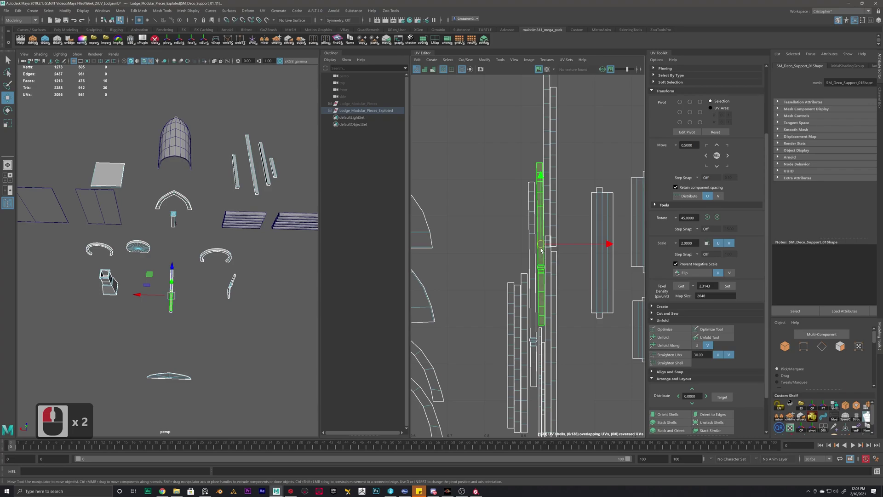
- Move the upper stone arc strip out of the crowded column into the open space on its left
alt+middle_drag(565, 213, 571, 303)
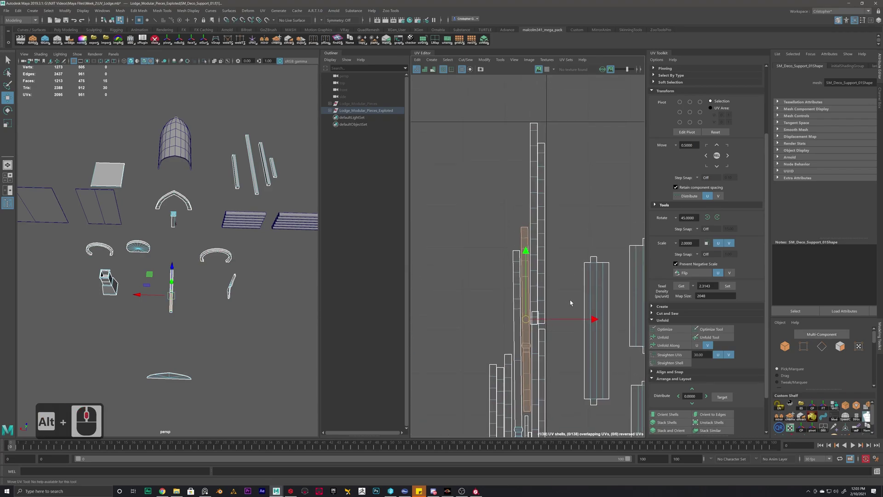
double_click(535, 202)
alt+middle_drag(573, 217, 591, 190)
drag(591, 190, 516, 302)
alt+middle_drag(516, 301, 497, 230)
- Line up the door frame strip and the stone arc strip at the left end of the bottom row of strips
double_click(538, 152)
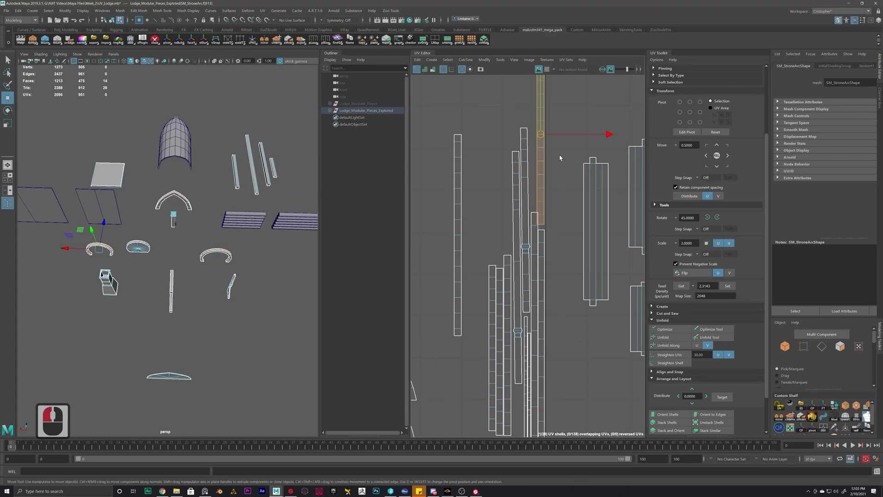
drag(537, 141, 480, 351)
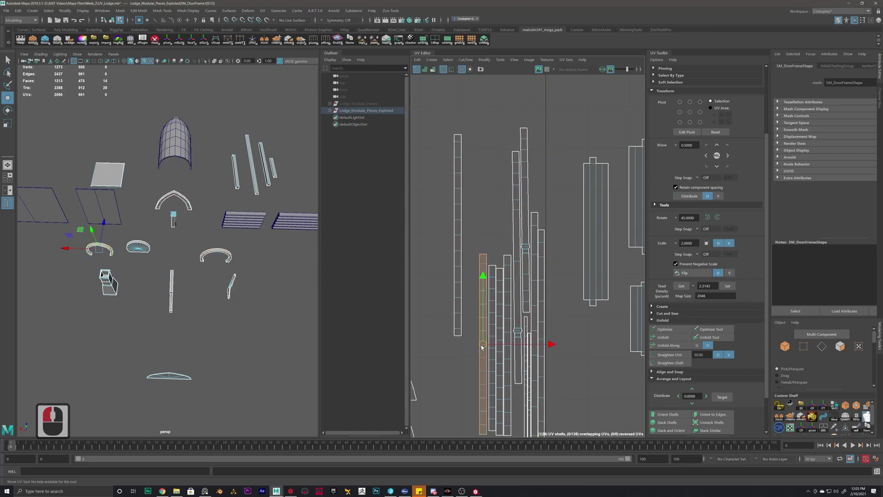
double_click(458, 243)
drag(458, 243, 475, 351)
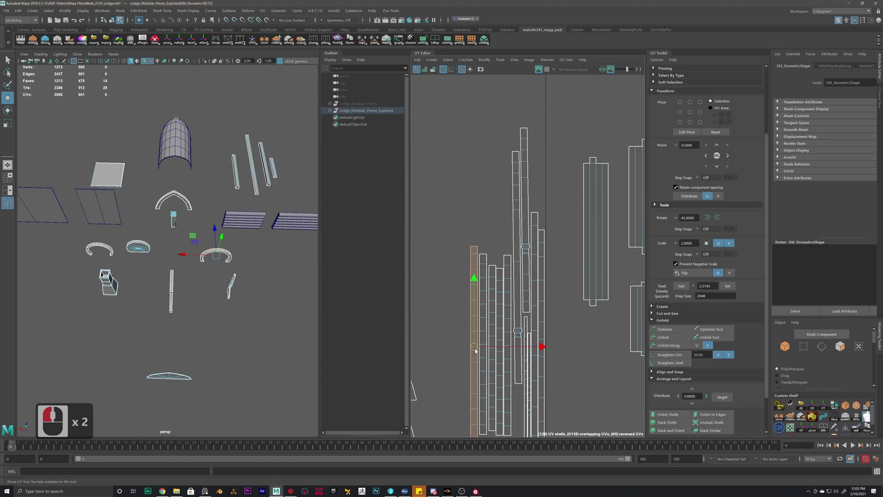
- Raise the stone arc strip and the two front arc support strips so they sit above the tile's bottom edge
alt+middle_drag(475, 353, 457, 257)
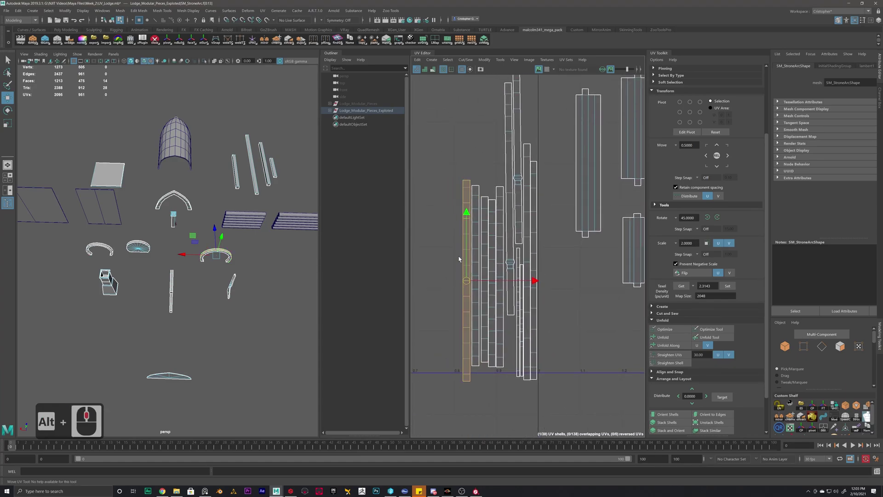
click(527, 136)
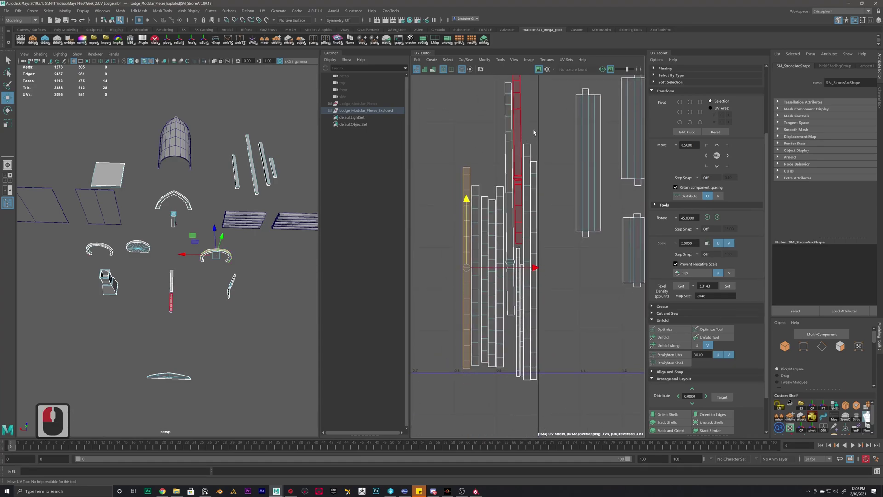
drag(527, 181, 529, 183)
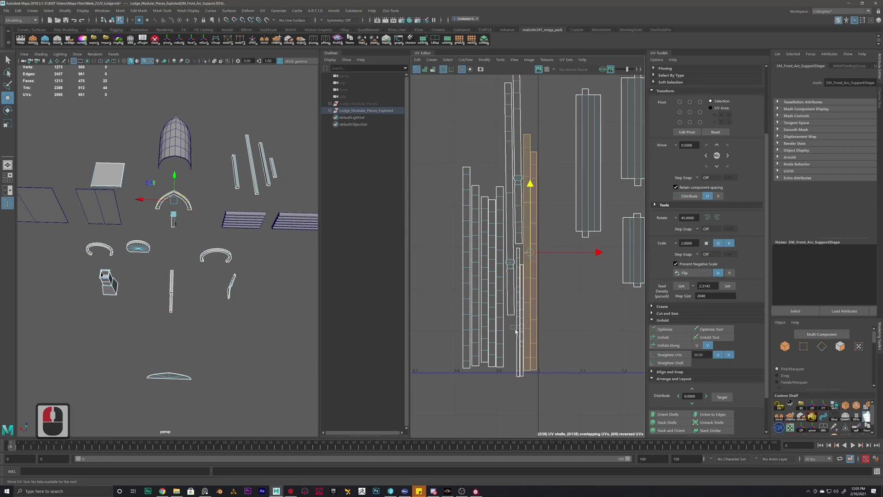
- Move the two thin wood support strips to the row's left end and shift the eight left-hand strips further left
drag(522, 336, 449, 308)
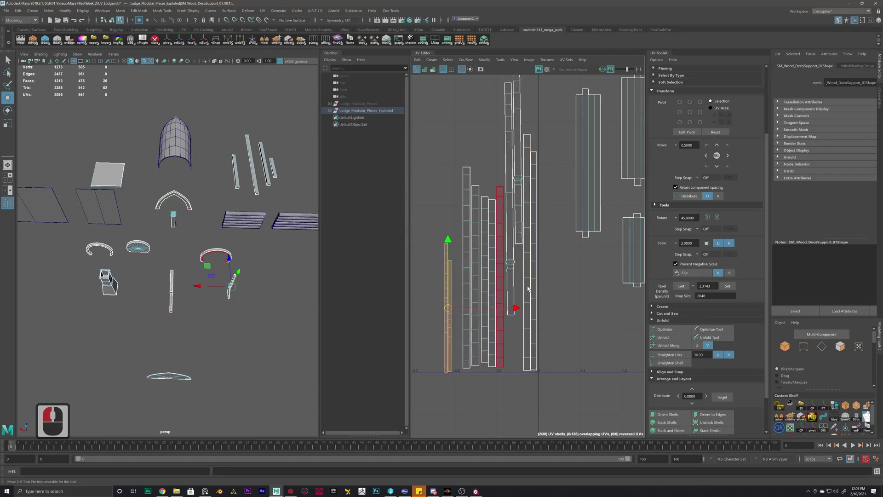
alt+middle_drag(577, 224, 568, 236)
click(501, 276)
click(501, 277)
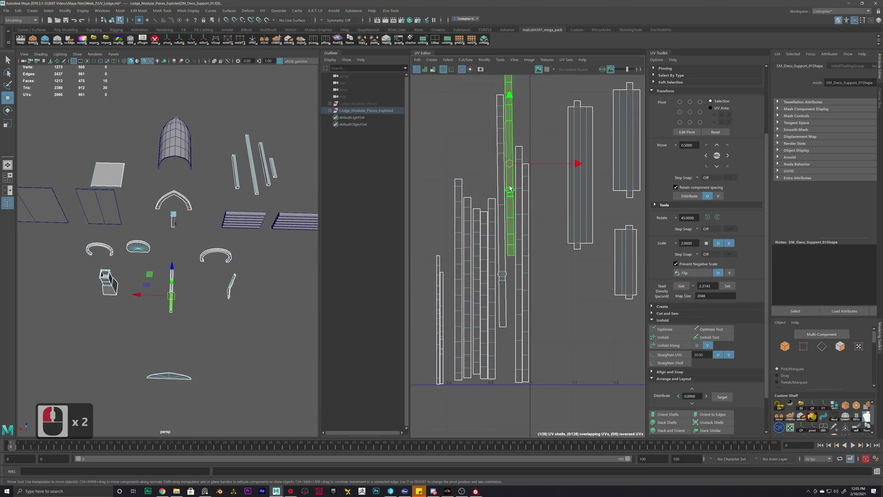
click(501, 278)
drag(504, 276, 423, 325)
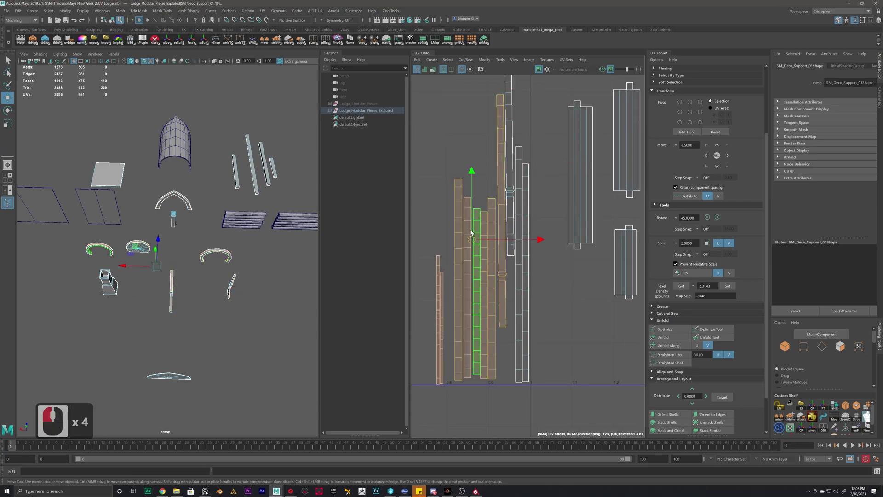
drag(472, 232, 451, 235)
- Place the two decorative support strips side by side at the tile's bottom, just left of the front arc support strips
click(510, 163)
drag(509, 164, 506, 295)
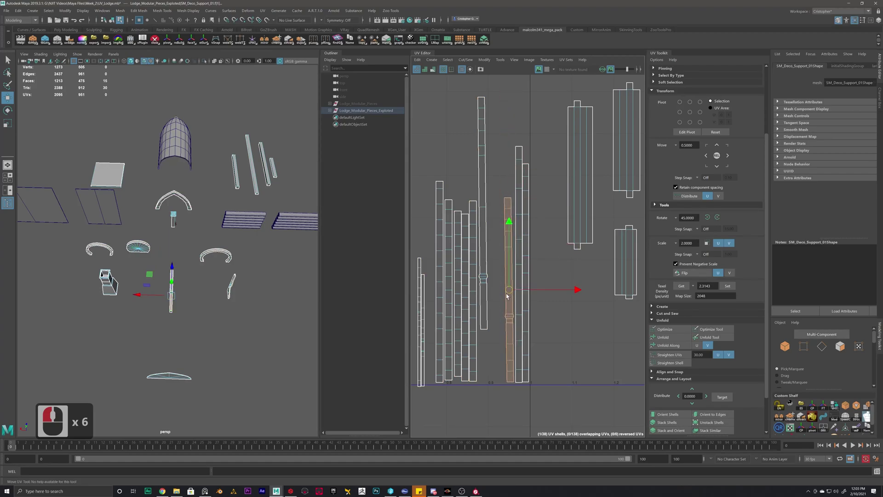
alt+scroll(501, 292, down, 4)
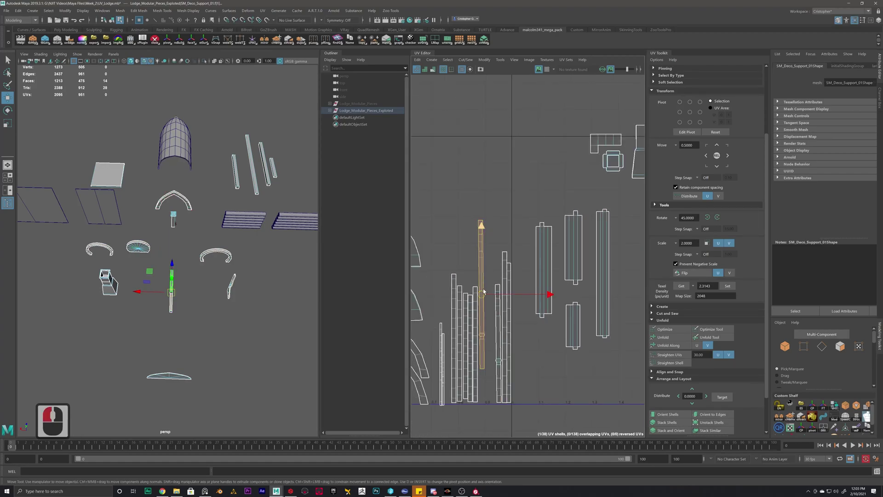
drag(483, 286, 492, 331)
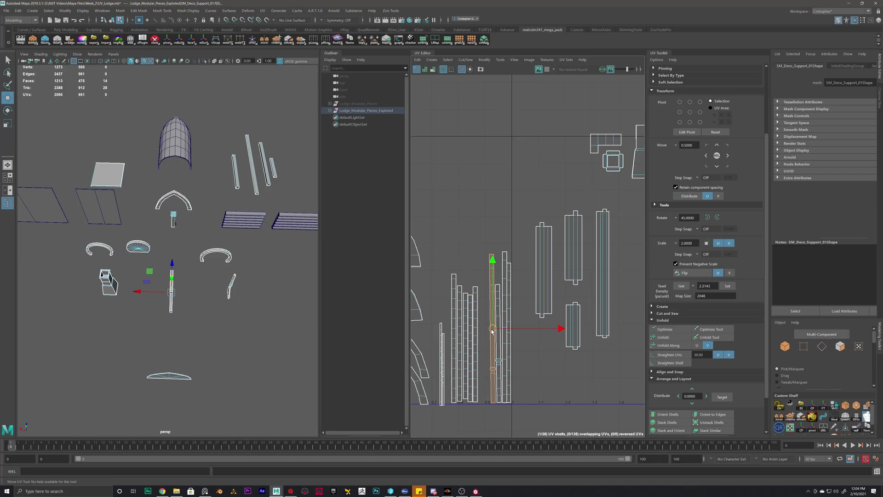
- Stack the door strip above the shorter decorative support strip and lift the neighbouring door frame strip out of the row
click(470, 348)
drag(471, 348, 498, 226)
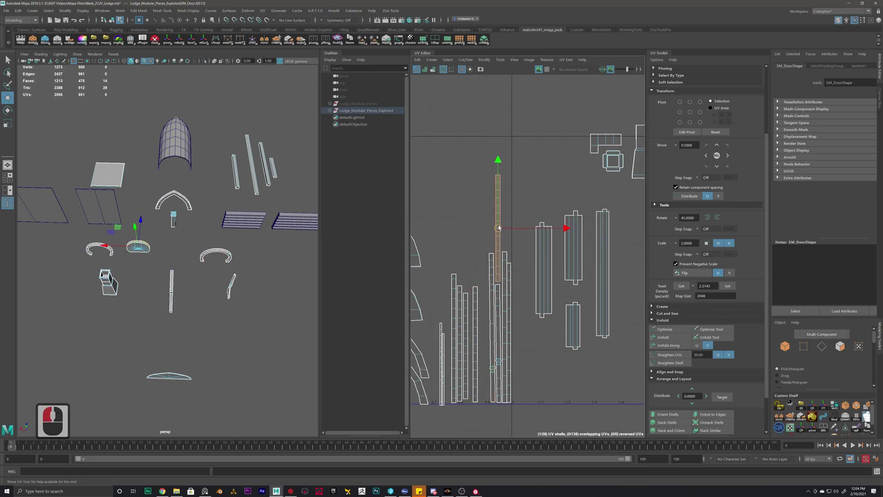
click(469, 316)
drag(468, 325, 514, 198)
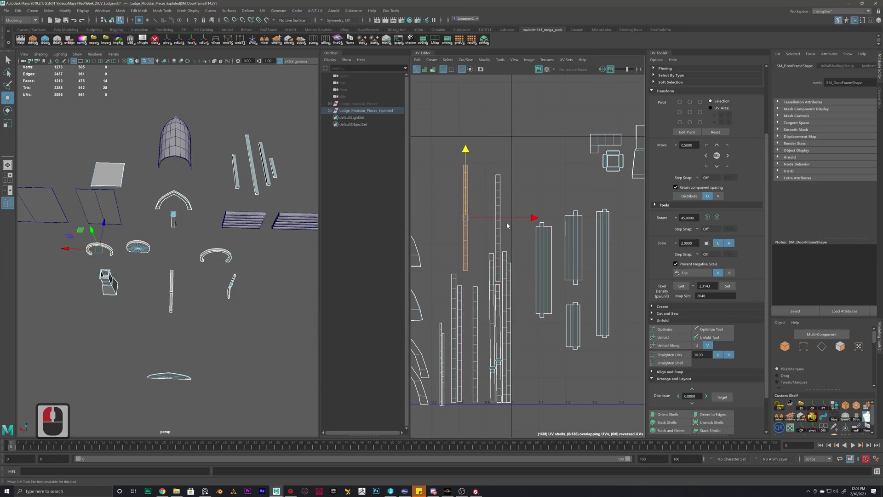
- Nudge the outermost front arc support strip horizontally against the UV tile's right boundary
alt+scroll(515, 275, up, 7)
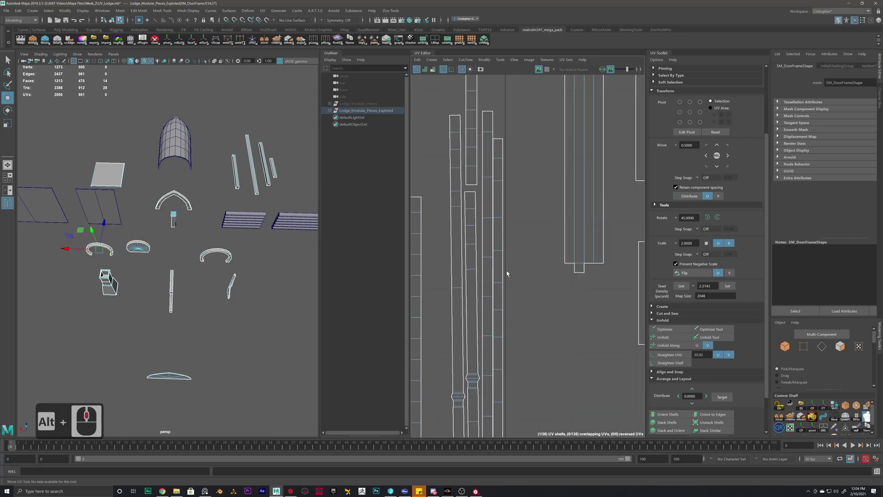
click(495, 283)
click(497, 285)
alt+scroll(531, 295, down, 2)
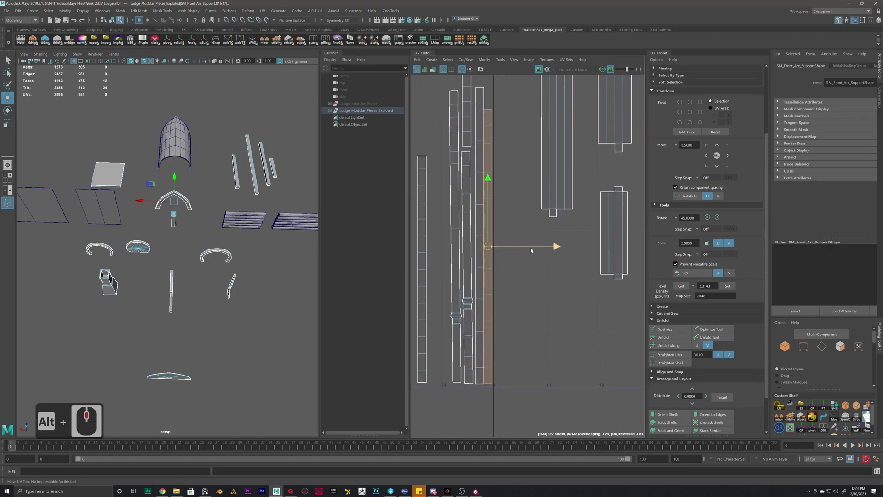
drag(553, 246, 555, 247)
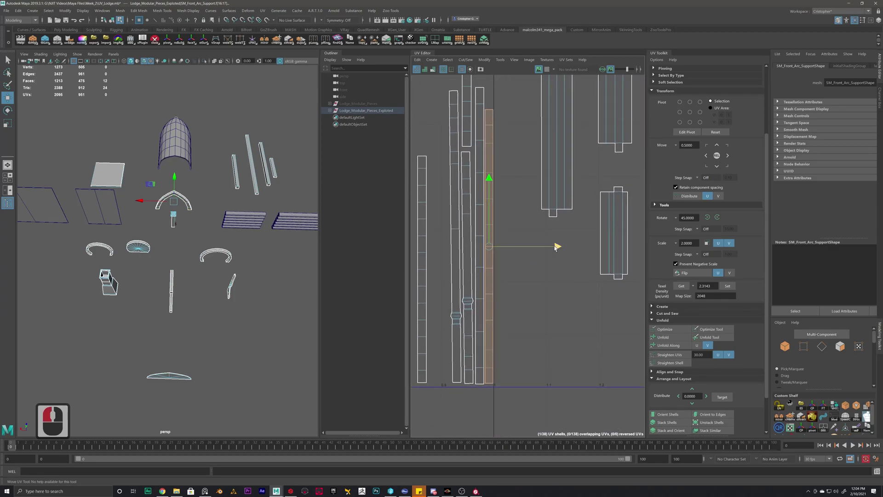
- Place the door frame strip directly above the outermost front arc support strip along the tile's right boundary
alt+middle_drag(555, 247, 557, 379)
alt+middle_drag(478, 147, 479, 192)
alt+middle_drag(474, 267, 468, 208)
drag(425, 197, 484, 184)
- Straighten the UVs of the front arc support strip at the tile's right boundary
scroll(507, 283, down, 2)
alt+middle_drag(493, 331, 491, 311)
click(485, 311)
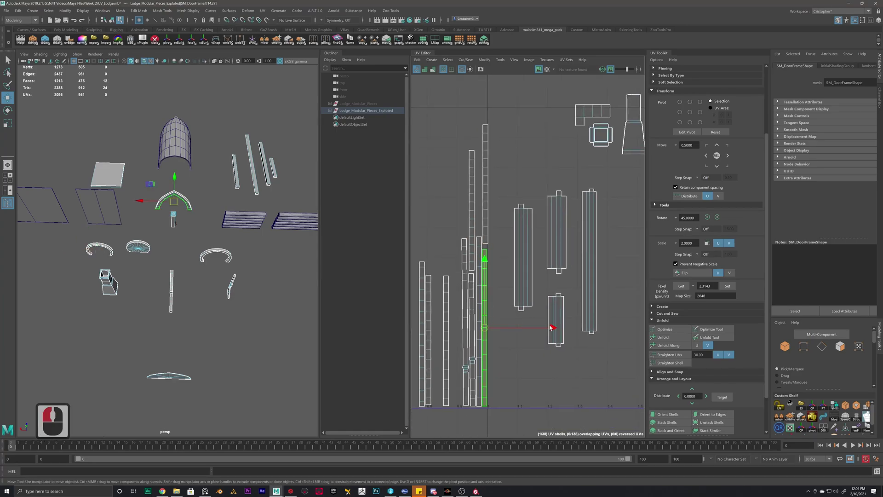
double_click(670, 354)
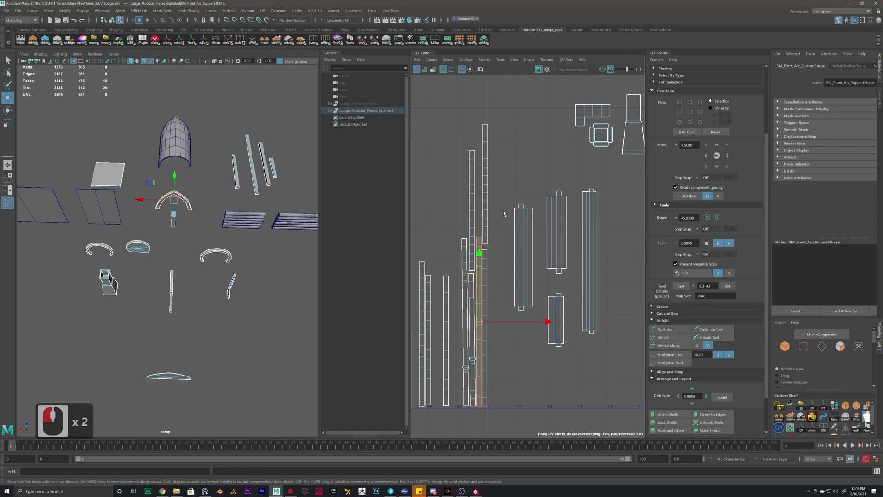
- Straighten the UVs of the door frame strip above the outermost support strip and nudge it inward from the tile's right boundary
click(486, 207)
key(g)
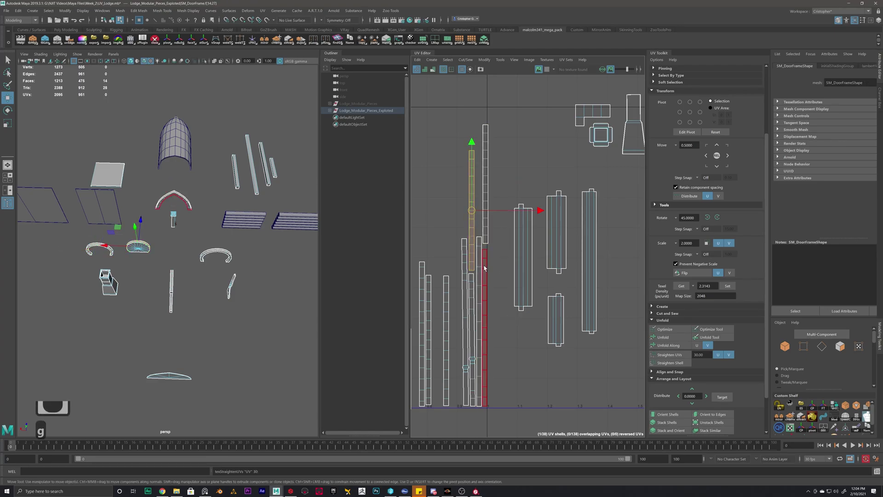
scroll(489, 273, up, 5)
alt+middle_drag(478, 254, 478, 299)
click(481, 188)
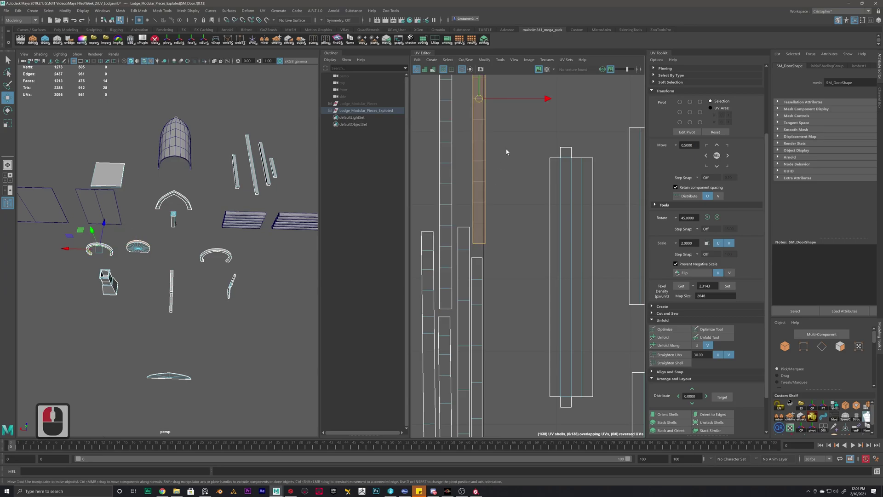
drag(548, 99, 545, 99)
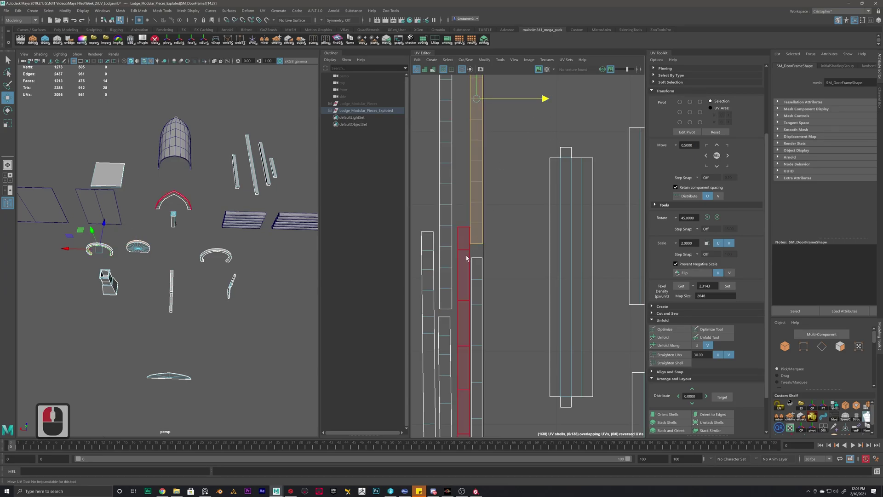
- Nudge the neighbouring front arc support strip horizontally to clear the strip at the UV tile's right boundary
click(465, 331)
alt+middle_drag(529, 401, 528, 261)
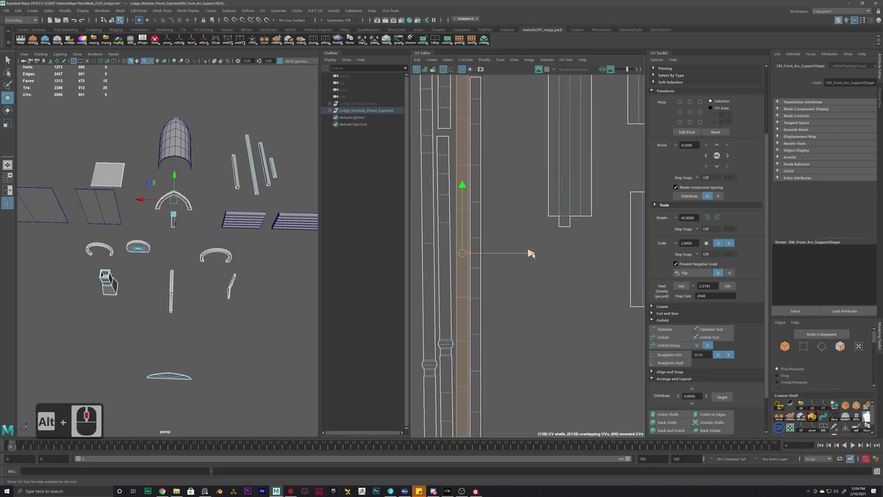
alt+middle_drag(498, 347, 510, 396)
alt+middle_drag(546, 307, 547, 308)
drag(542, 303, 541, 304)
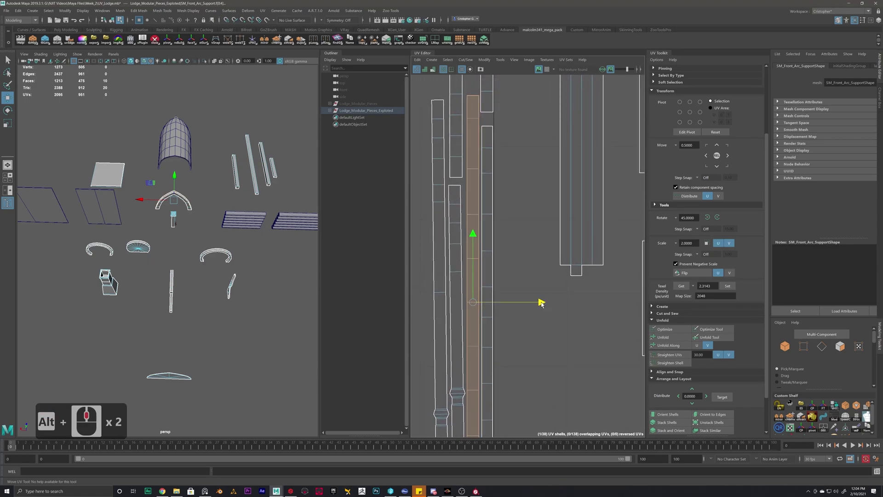
alt+scroll(526, 278, down, 6)
alt+middle_drag(515, 168, 496, 274)
click(471, 321)
click(501, 199)
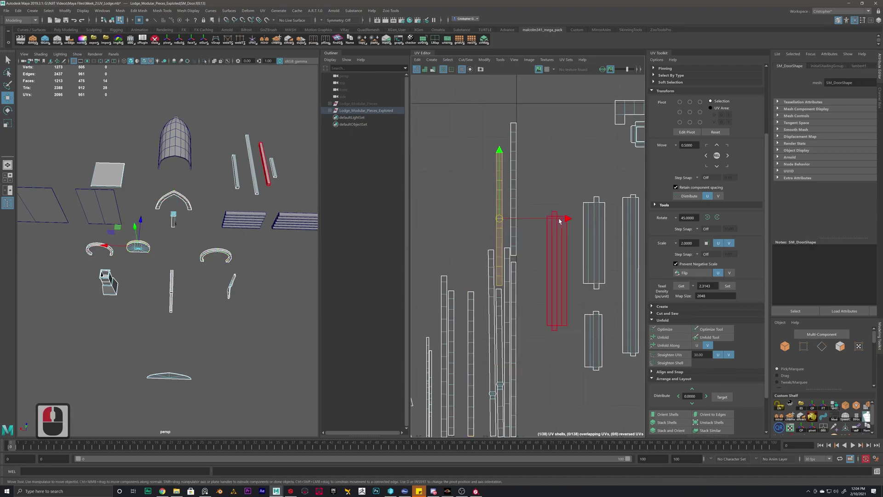
scroll(501, 225, up, 11)
scroll(500, 225, down, 8)
- Place the shorter stone arc strip on the UV tile's bottom edge, directly beside the packed row of strips
click(468, 387)
drag(469, 390, 511, 163)
alt+middle_drag(510, 174, 534, 144)
drag(530, 144, 479, 290)
alt+middle_drag(526, 317, 534, 133)
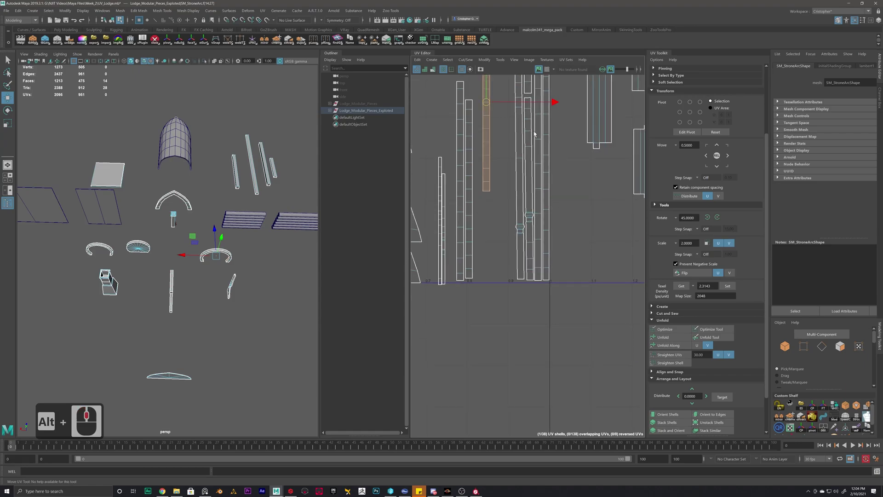
drag(487, 116, 510, 196)
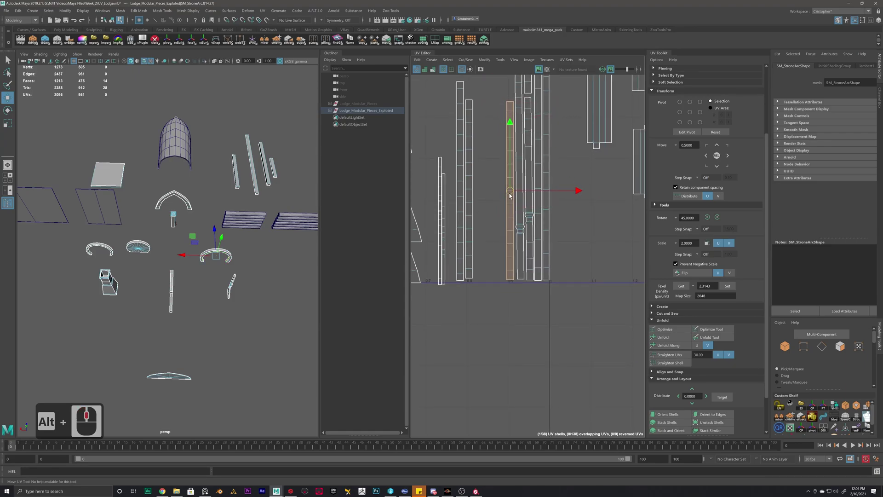
- Move the remaining door frame strip directly above the shorter stone arc strip at the end of the packed row
double_click(469, 193)
alt+middle_drag(469, 192, 451, 332)
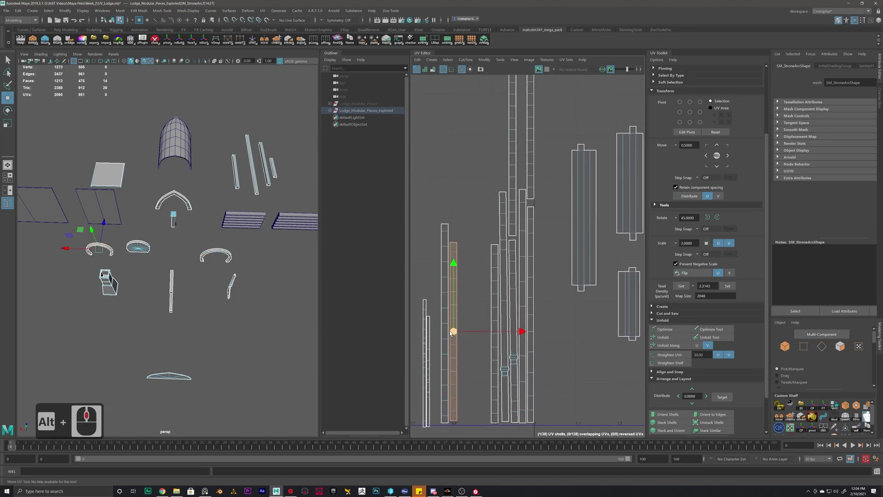
drag(485, 272, 515, 103)
alt+middle_drag(564, 126, 536, 242)
drag(425, 245, 464, 270)
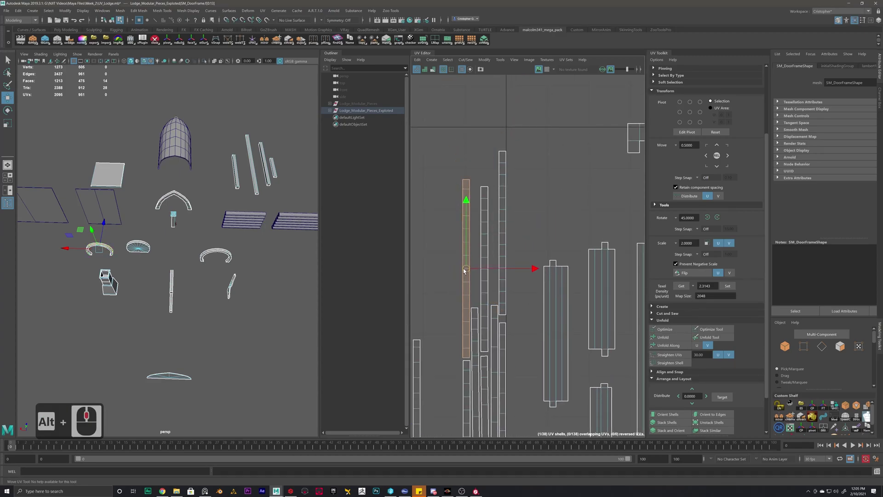
- Place the longer stone arc strip on the tile's bottom edge at the inner end of the packed row
click(418, 368)
alt+middle_drag(442, 375, 480, 266)
drag(456, 328, 470, 164)
alt+middle_drag(489, 179, 494, 259)
drag(446, 262, 463, 351)
alt+middle_drag(503, 330, 501, 190)
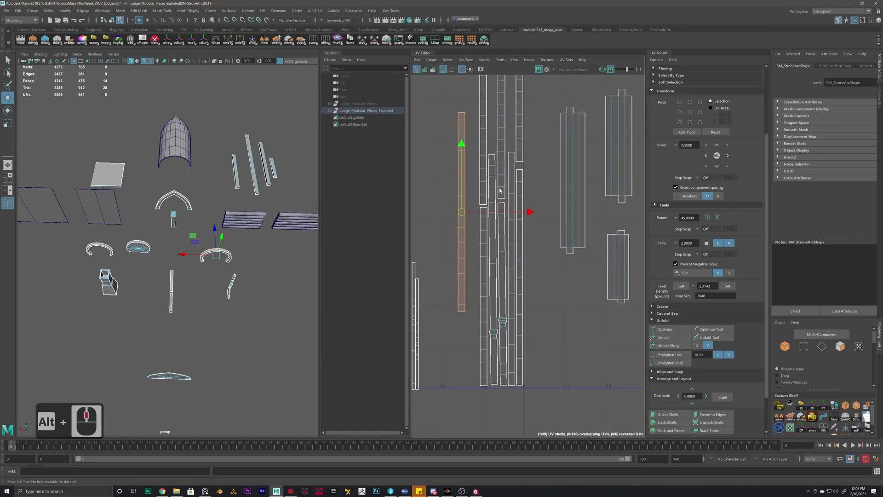
drag(462, 213, 475, 284)
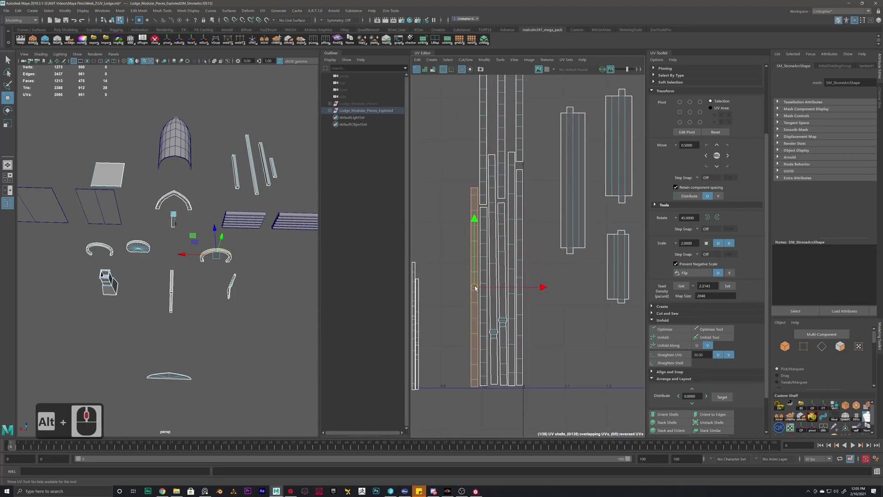
- Place the two narrow wood deco support strips in the free columns above the front arc support and decorative support strips
click(420, 311)
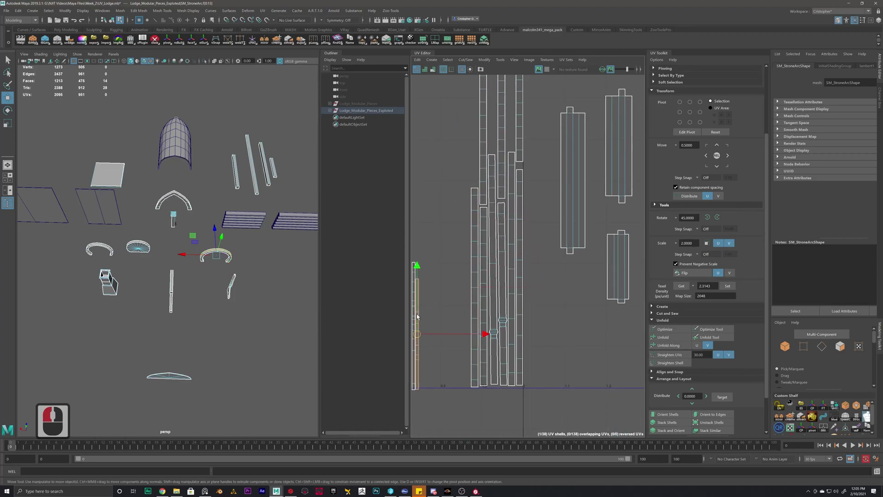
drag(418, 324, 509, 99)
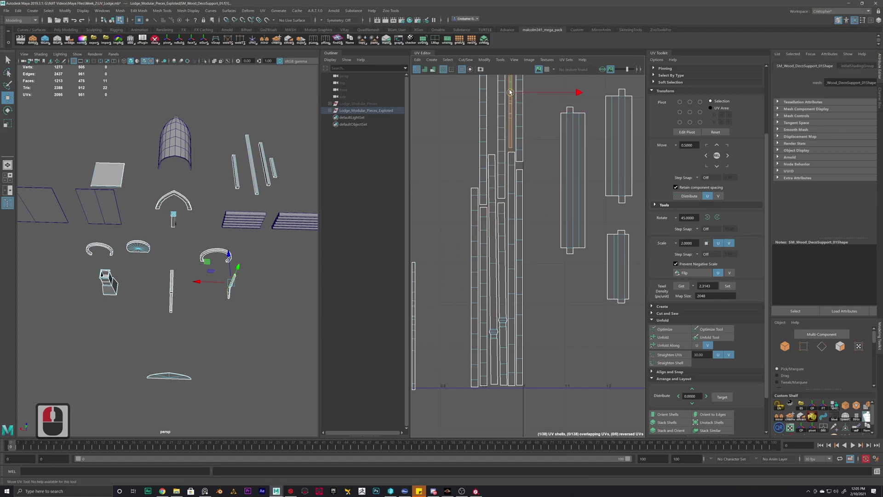
click(413, 322)
drag(414, 324, 499, 85)
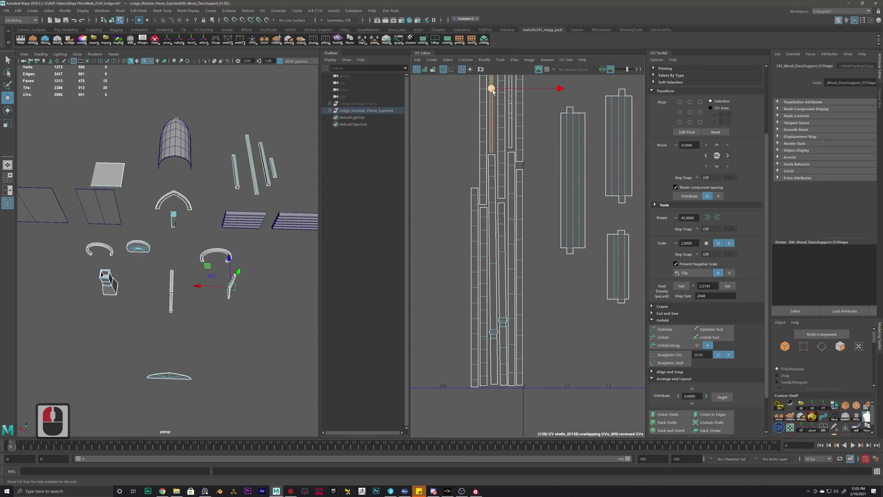
- Stack the two front arc support arches and place them on the tile's bottom edge beside the packed strips
alt+scroll(492, 248, down, 8)
alt+middle_drag(479, 271, 533, 282)
alt+scroll(532, 282, up, 5)
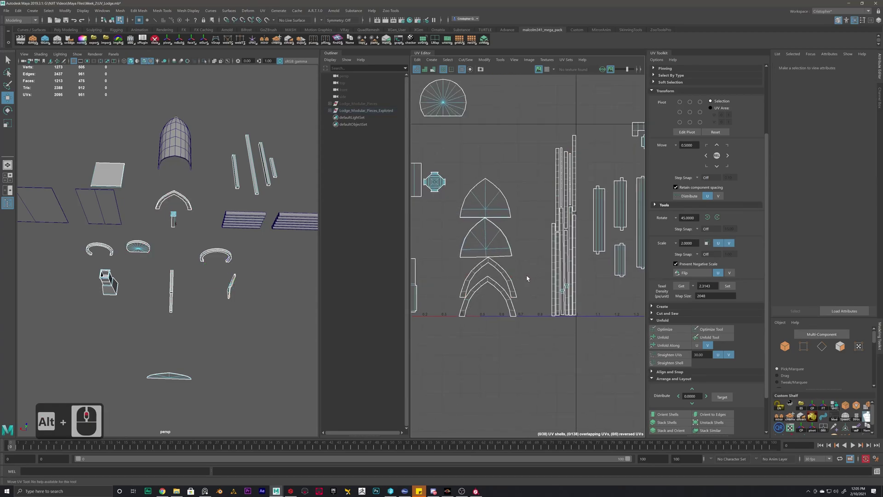
click(527, 251)
mouse_move(488, 261)
mouse_down()
mouse_move(515, 253)
mouse_move(499, 254)
mouse_up()
shift+click(509, 226)
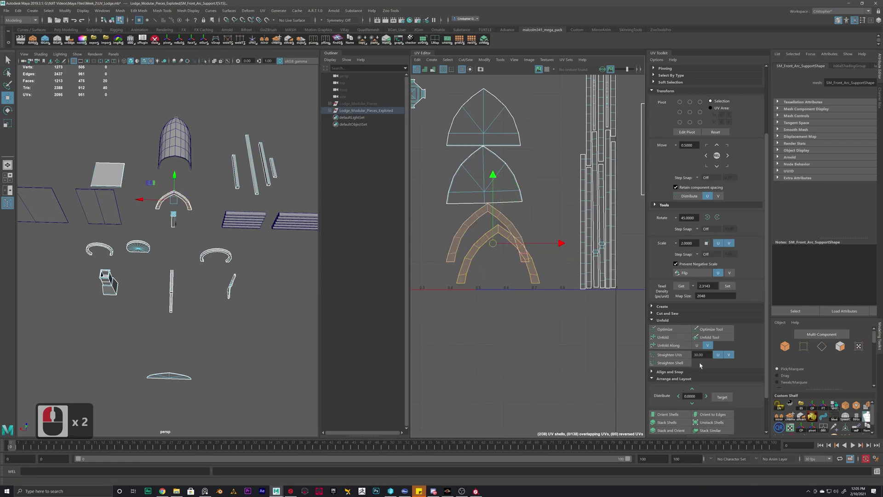
click(664, 424)
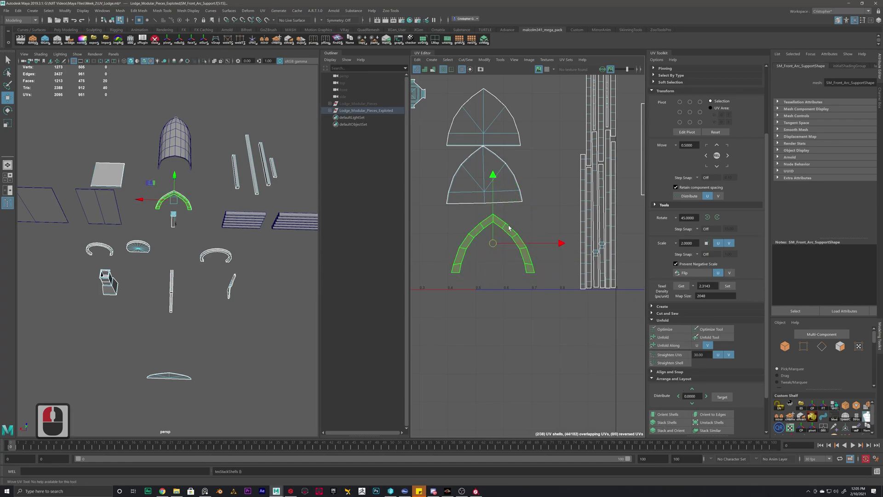
drag(493, 243, 536, 258)
- Stack the two solid front arc shells on top of each other
drag(523, 111, 494, 172)
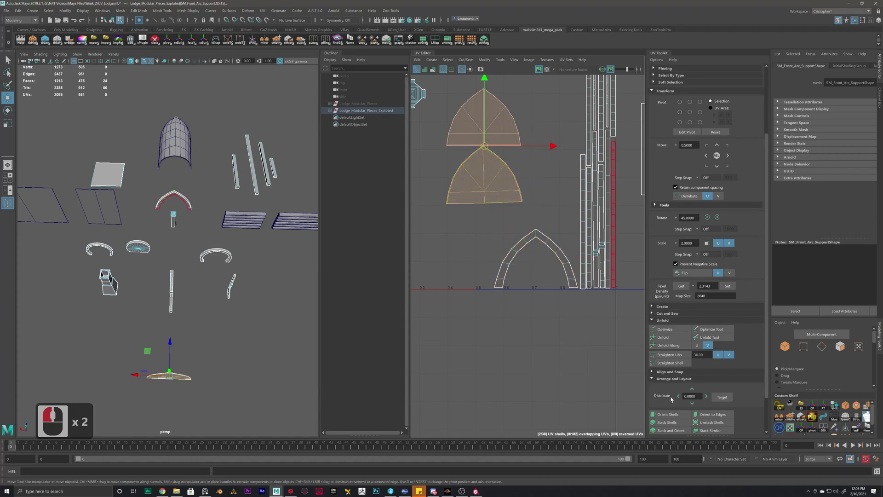
click(666, 422)
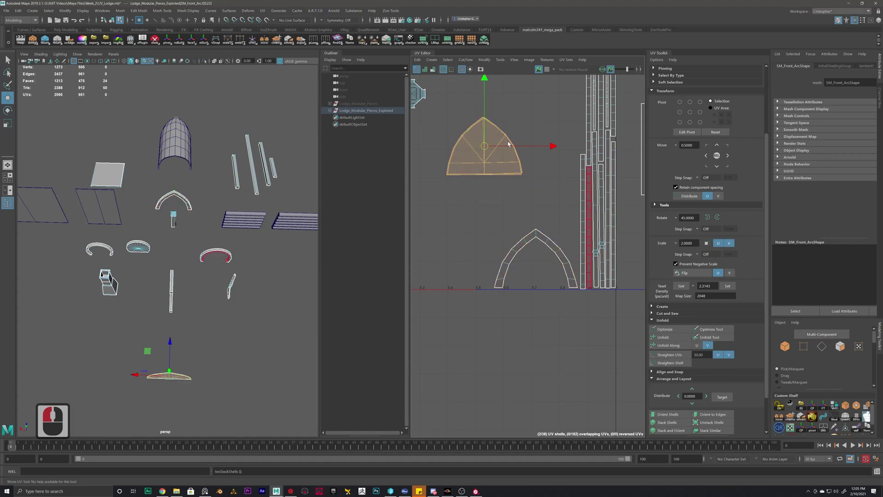
click(481, 148)
drag(485, 147, 490, 189)
drag(532, 130, 502, 185)
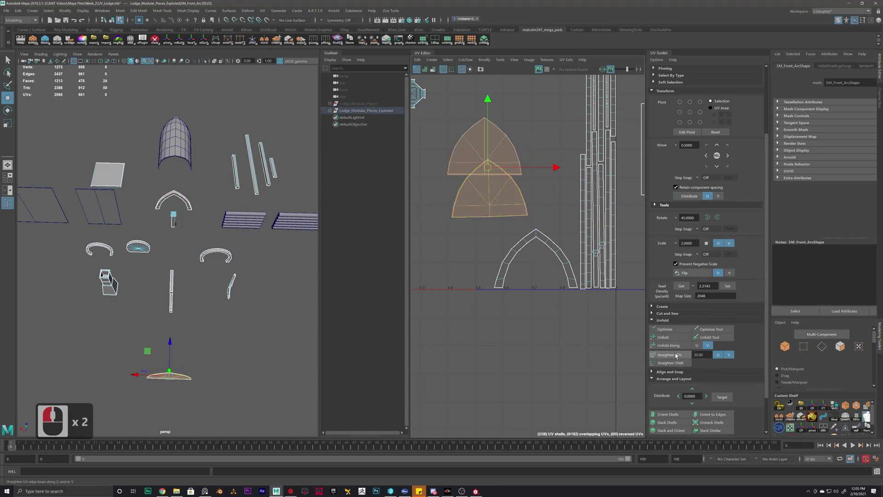
click(667, 422)
scroll(493, 172, up, 2)
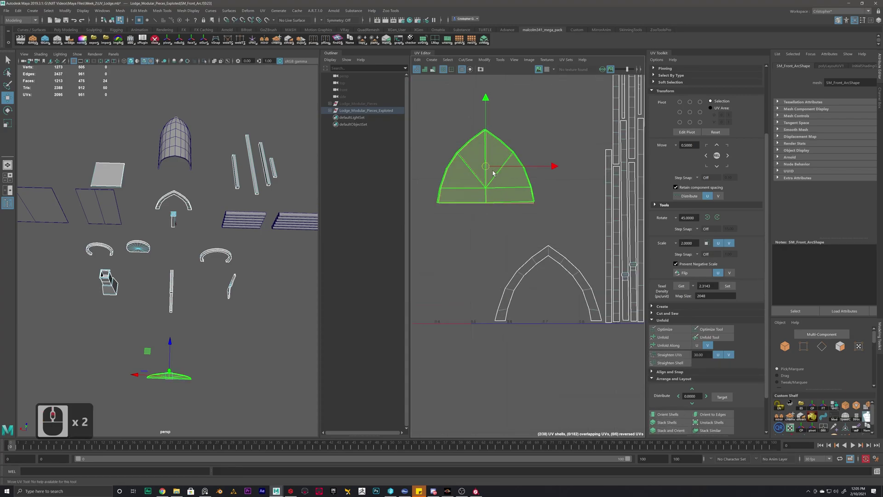
- Rotate one of the stacked front arc shells slightly and move it clear of the other
click(528, 197)
scroll(553, 140, up, 2)
key(e)
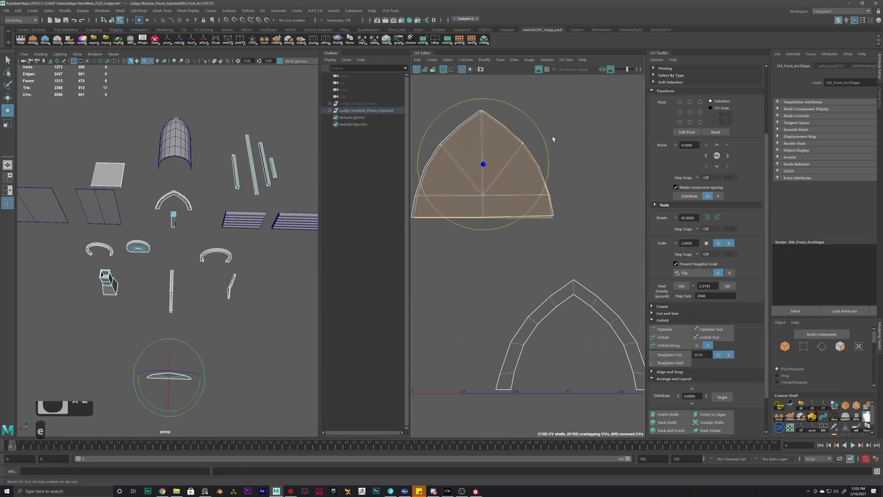
drag(533, 120, 533, 119)
click(625, 141)
drag(602, 134, 477, 156)
key(w)
click(554, 167)
drag(554, 170, 554, 119)
- Unfold the other front arc shell and rotate it to level its base
click(424, 197)
click(664, 338)
key(e)
drag(617, 105, 589, 167)
click(460, 197)
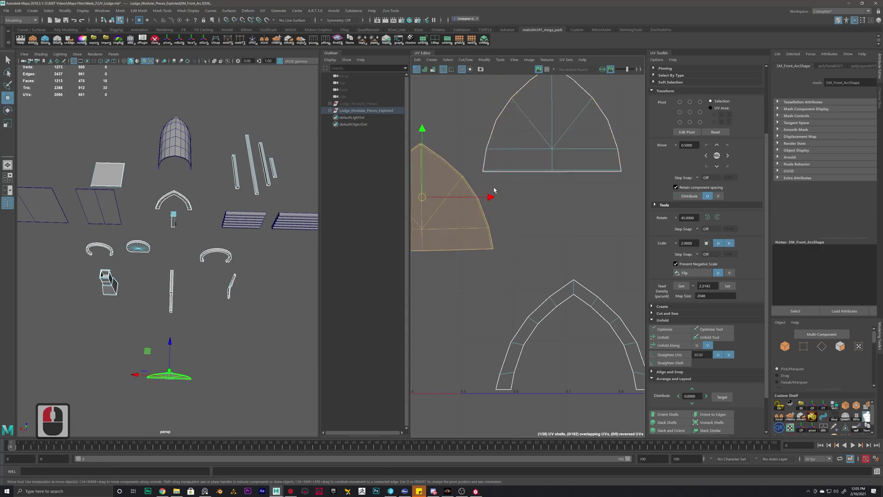
key(w)
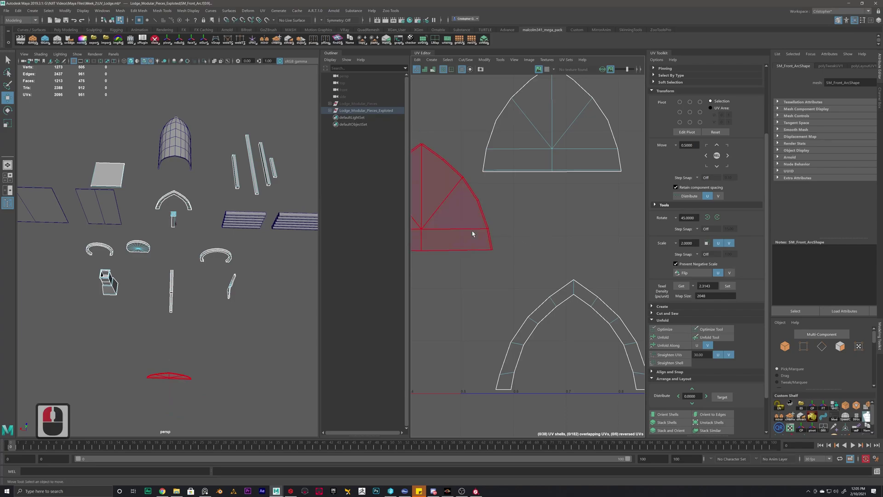
click(668, 342)
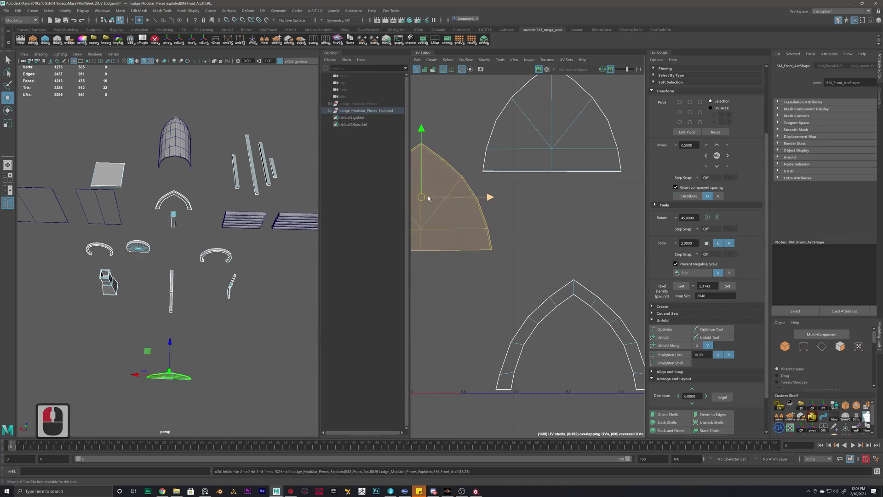
- Stack both front arc shells together and place them directly above the front arc support arches
drag(425, 200, 490, 168)
shift+click(575, 124)
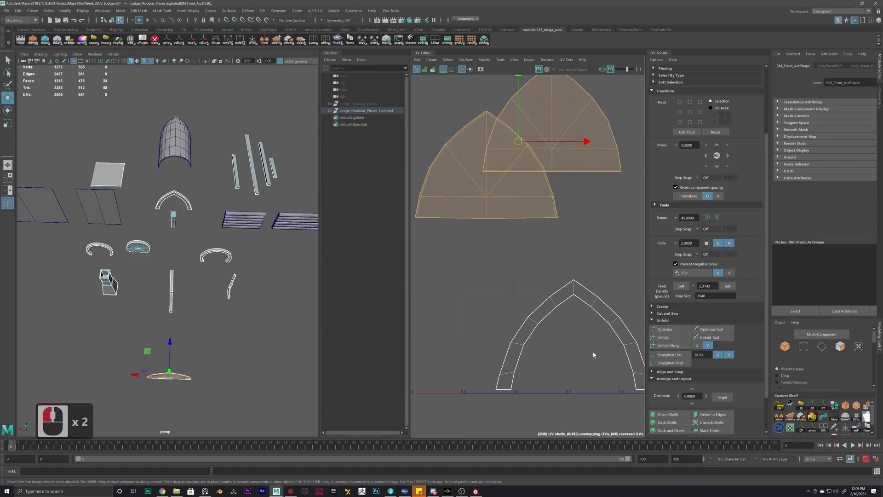
click(672, 421)
scroll(473, 180, down, 4)
drag(473, 183, 512, 232)
- Place the building support shell beside the packed strips and the shorter structure support shell next to it, above the front arc shells
scroll(512, 232, down, 2)
alt+middle_drag(512, 232, 551, 238)
scroll(534, 245, down, 2)
drag(527, 246, 479, 214)
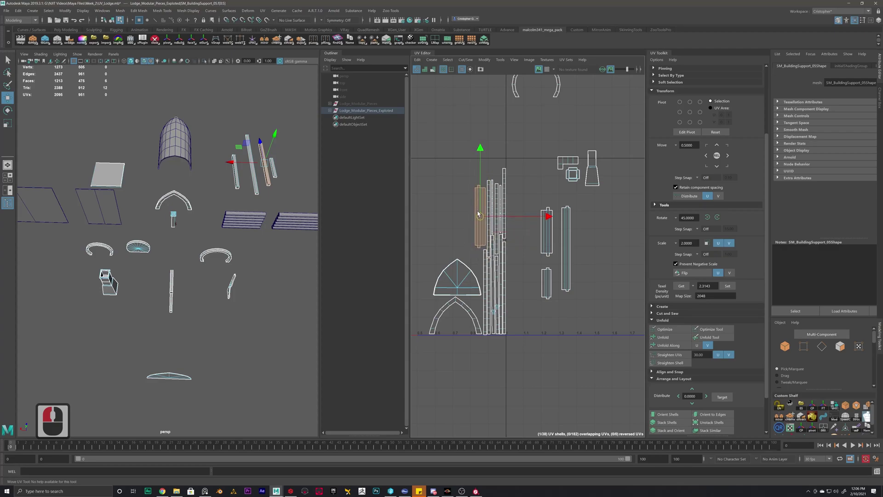
click(549, 232)
drag(549, 231, 463, 239)
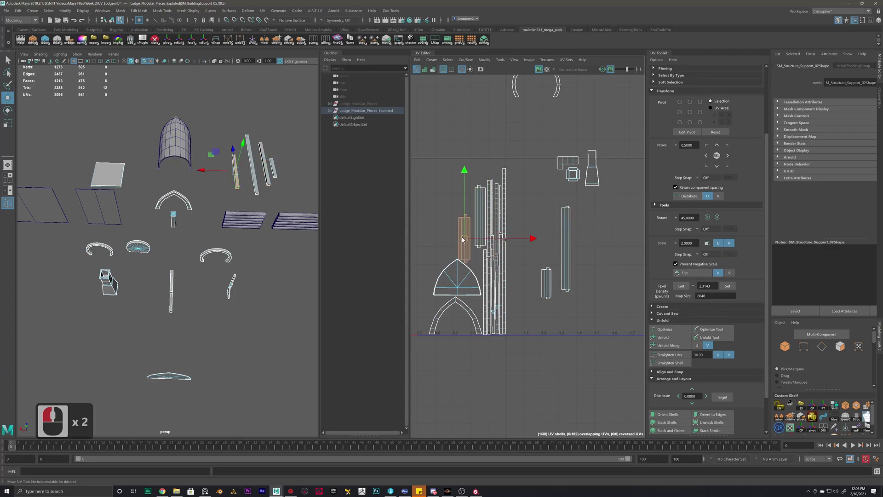
- Place the long structure support shell at the inner side of the beams and the roof support beam shell above the shorter structure support
click(564, 249)
drag(564, 249, 454, 215)
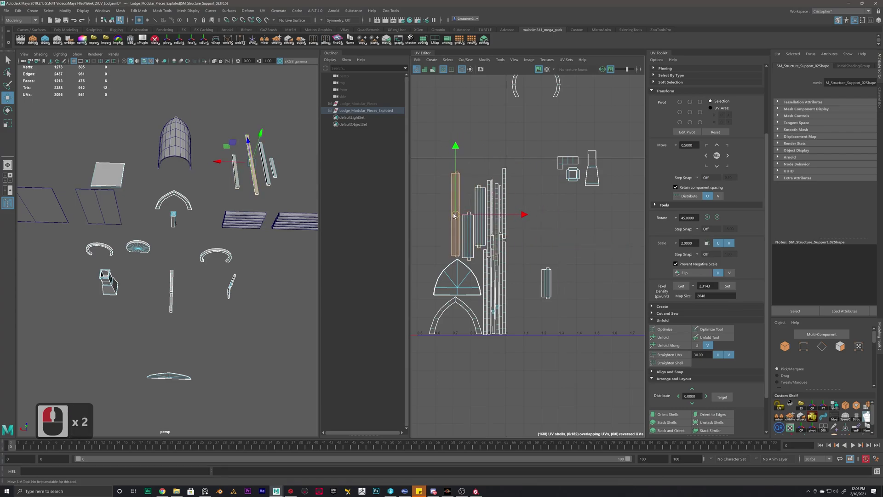
click(547, 282)
drag(547, 283, 470, 194)
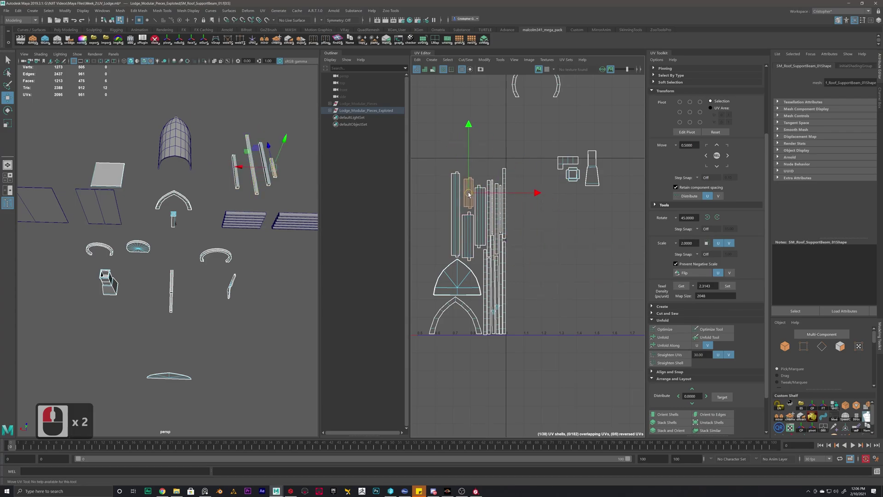
- Place the square and L-shaped chimney shells side by side along the tile's top edge, above the packed strips and beams
alt+middle_drag(467, 192, 475, 248)
scroll(575, 230, up, 4)
click(593, 230)
drag(597, 230, 460, 220)
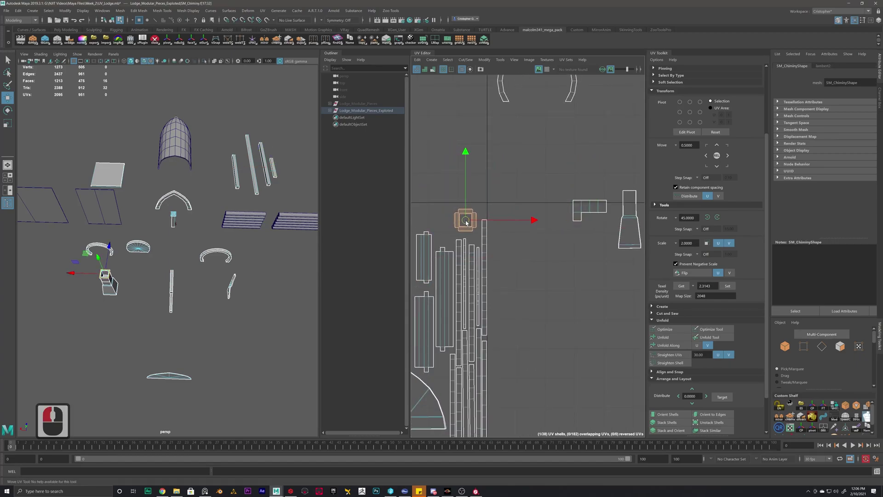
double_click(594, 204)
drag(593, 204, 436, 223)
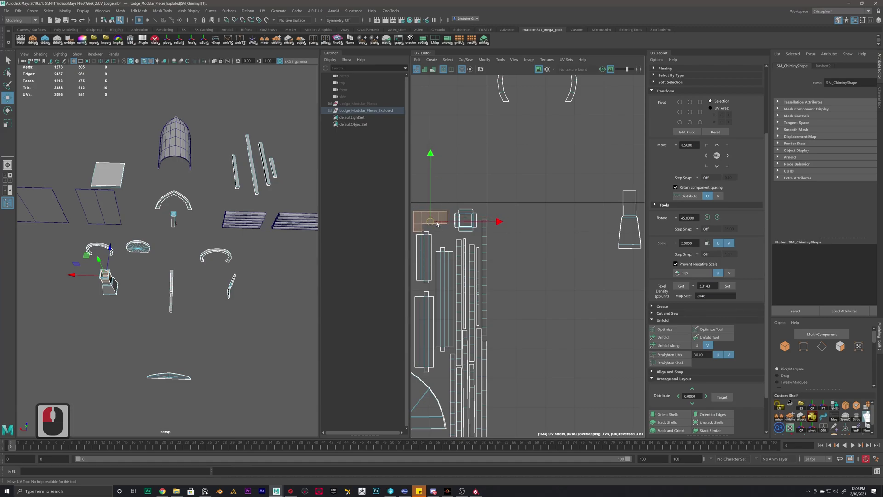
- Place the semicircular door shells on the tile's bottom edge beside the front arc support arches and the stone arc shells above them
scroll(534, 249, down, 7)
alt+middle_drag(414, 221, 494, 228)
click(508, 187)
drag(509, 187, 523, 312)
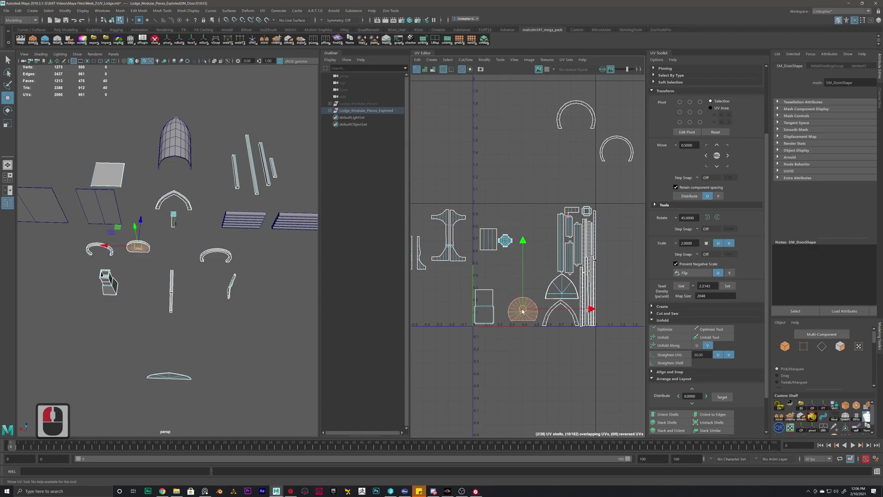
double_click(592, 109)
drag(593, 110, 527, 290)
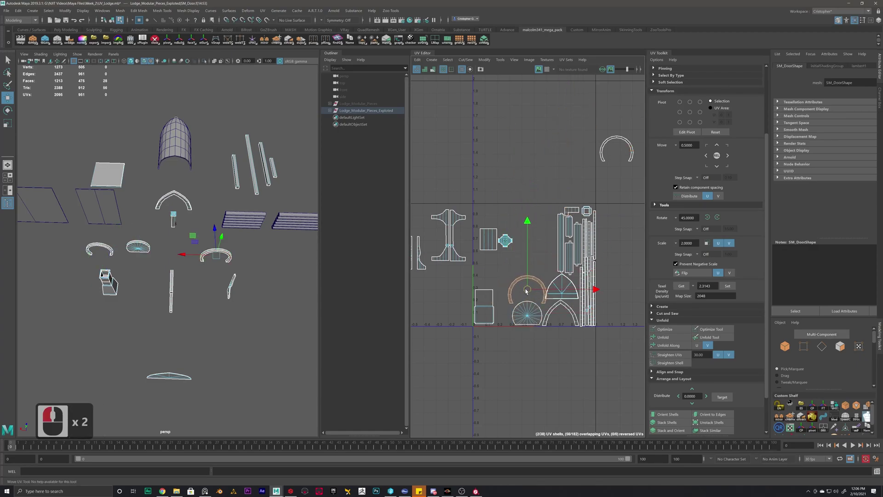
- Nest the round door shell inside the stone arc shell on the tile's bottom edge, beside the front arc supports
click(527, 313)
alt+scroll(516, 304, up, 4)
double_click(507, 259)
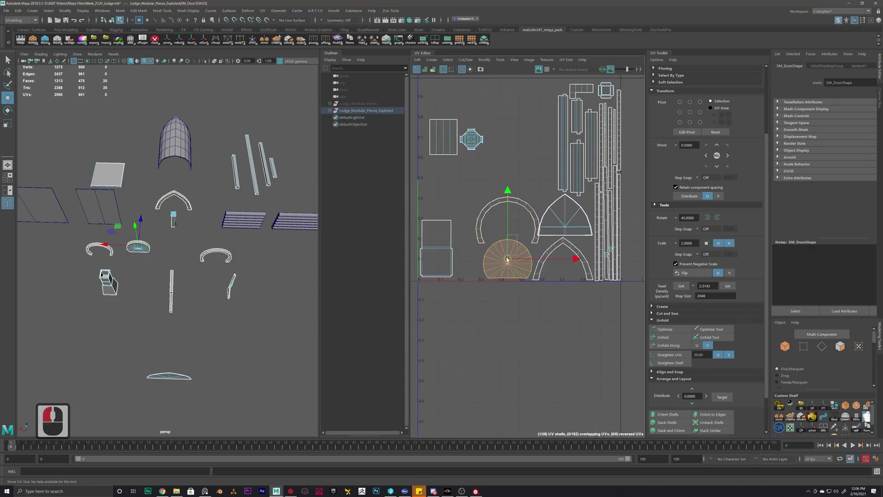
double_click(507, 259)
mouse_move(508, 258)
mouse_down()
mouse_move(508, 225)
mouse_move(502, 257)
mouse_up()
double_click(507, 224)
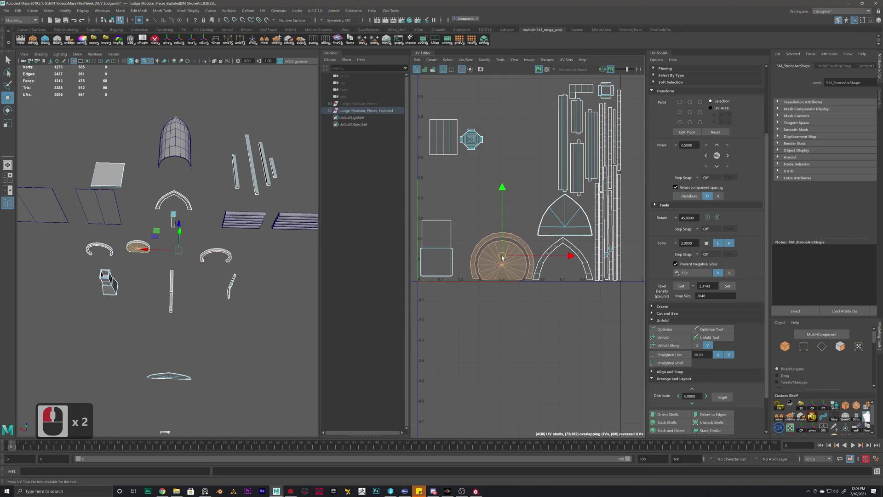
- Place the door frame arch shell directly above the nested stone arc and door shells
alt+scroll(502, 259, down, 3)
alt+middle_drag(502, 259, 557, 138)
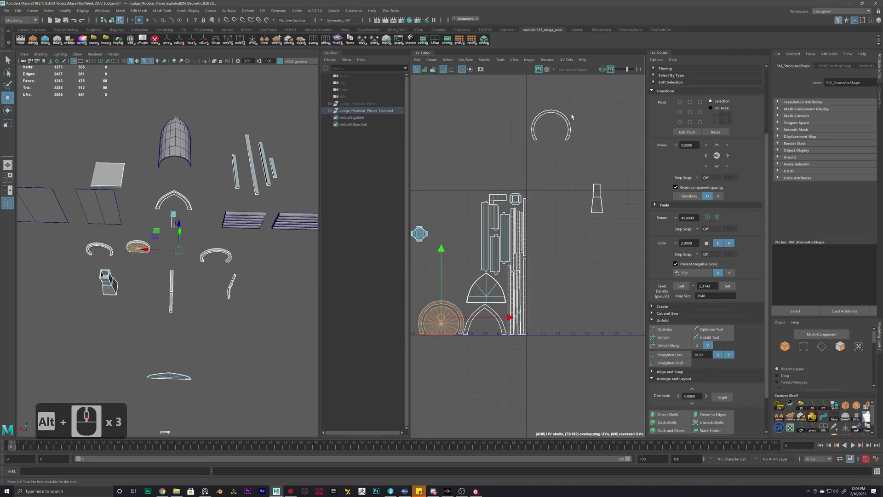
click(559, 125)
drag(560, 125, 444, 283)
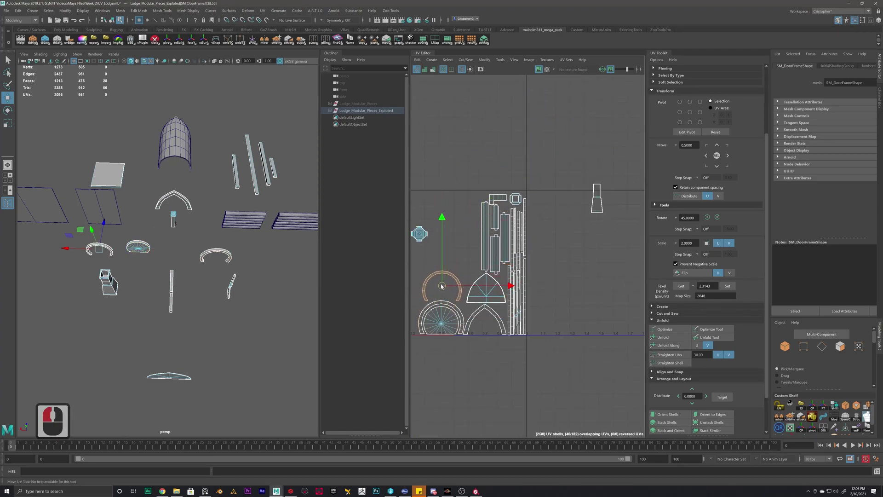
- Place the deco post cap shell inside the door frame arch and the tapered chimney shell beside the long beams above the front arc
click(604, 205)
drag(604, 205, 448, 269)
click(426, 236)
drag(426, 236, 441, 289)
alt+middle_drag(443, 279, 522, 257)
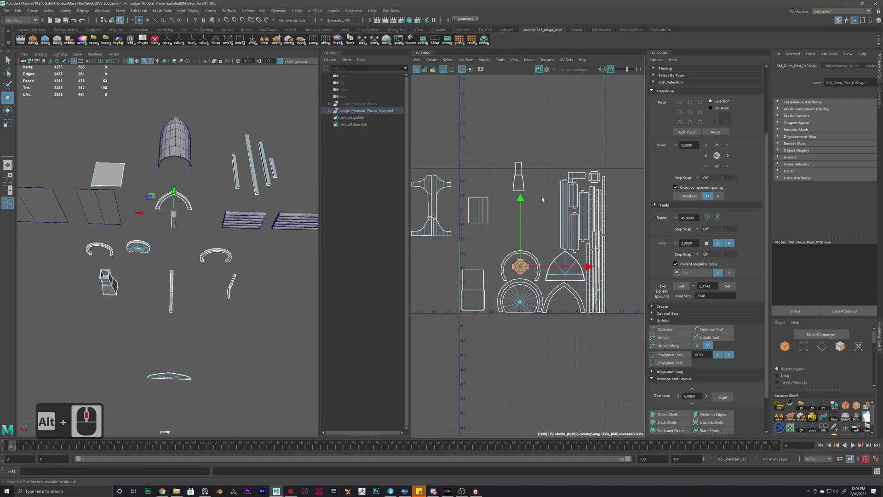
drag(491, 198, 547, 235)
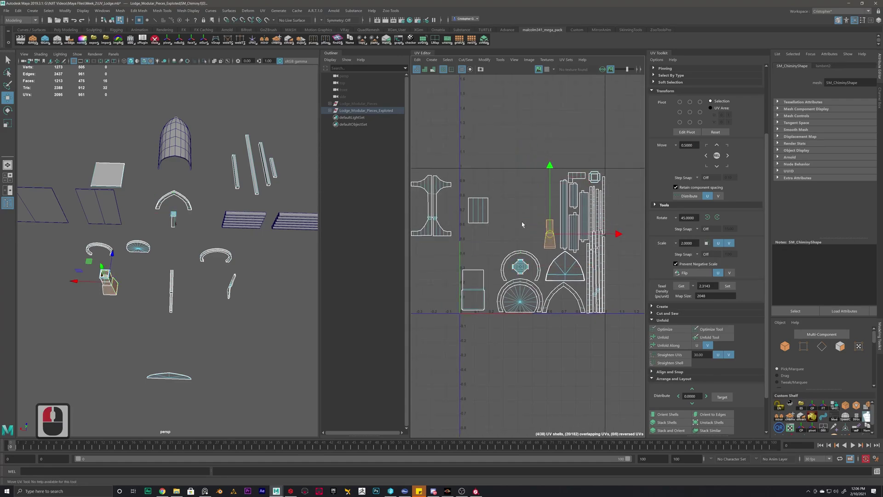
- Place the rectangular deco post shell on the tile's side edge above the tall shells and the deco support shells in the upper corner
click(479, 211)
drag(478, 211, 470, 253)
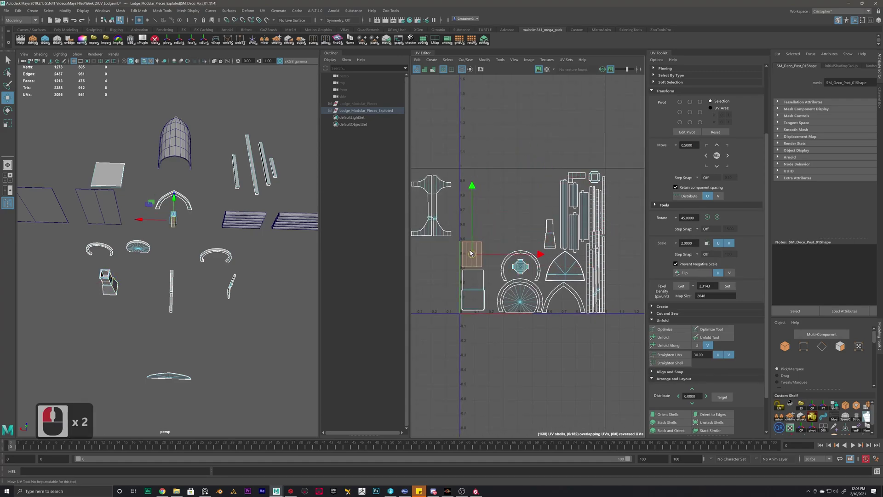
double_click(418, 211)
drag(418, 212, 485, 197)
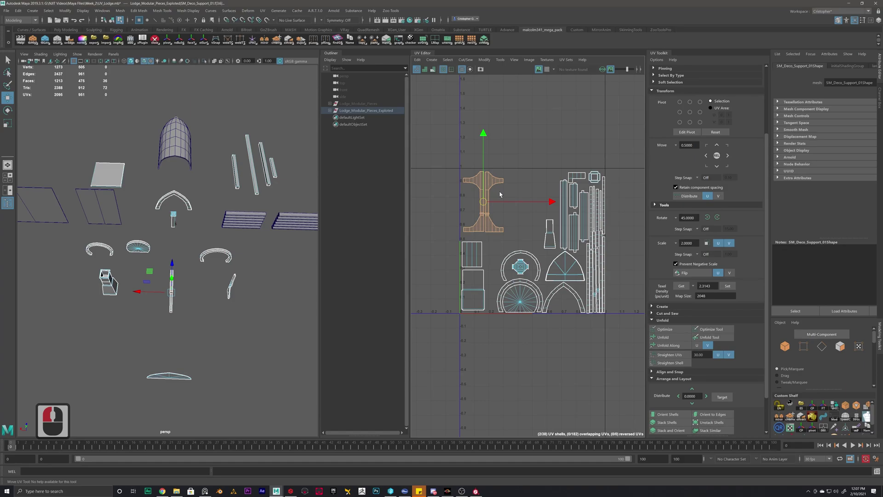
- Bring the wood deco support shells into the tile next to the larger deco support shells
scroll(503, 199, down, 5)
alt+middle_drag(459, 214, 484, 205)
scroll(484, 201, up, 2)
drag(484, 201, 517, 201)
alt+scroll(554, 189, up, 11)
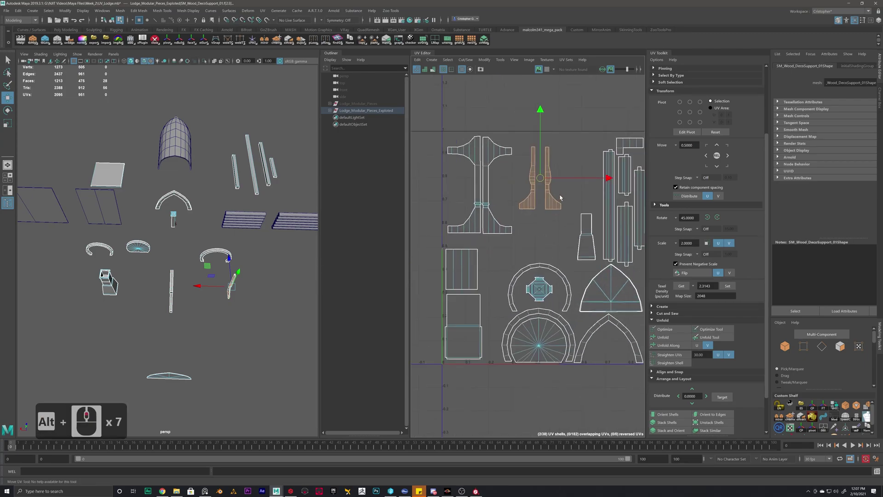
- Scale up the wood deco support shells and bring their two halves close together beside the deco supports
alt+middle_drag(532, 171, 534, 184)
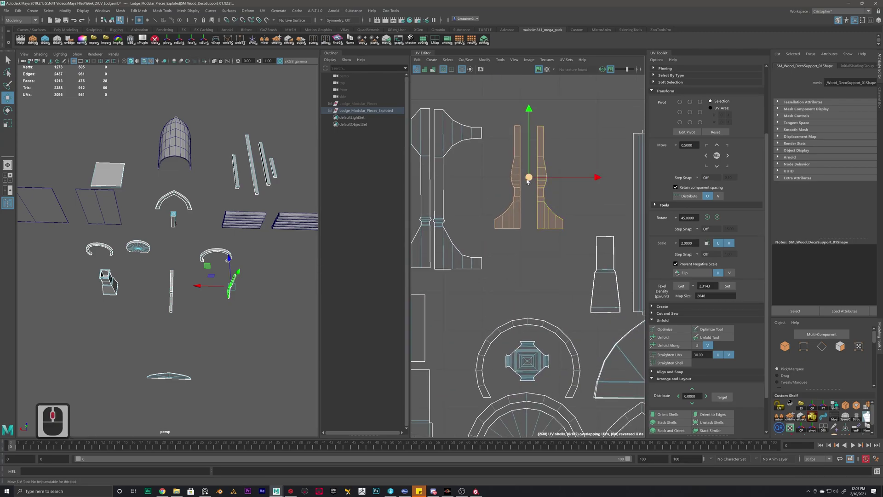
key(r)
drag(529, 177, 538, 141)
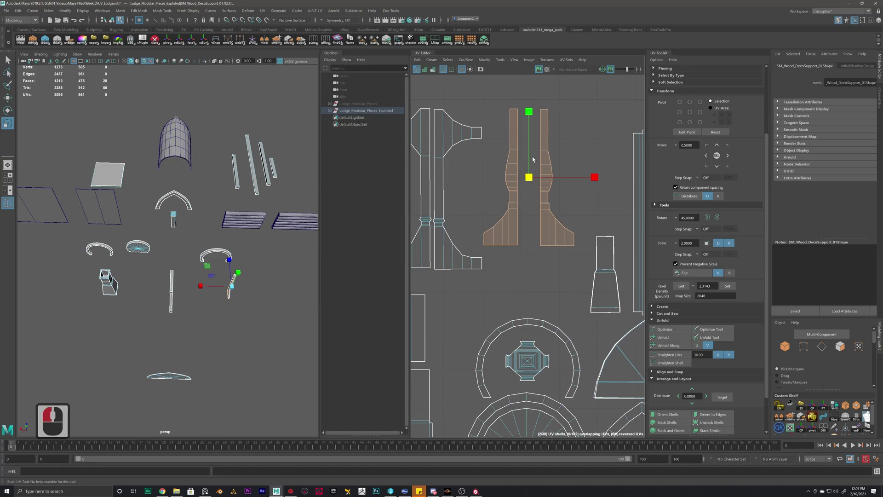
key(w)
click(556, 179)
drag(556, 179, 494, 178)
shift+double_click(509, 198)
click(556, 235)
alt+scroll(569, 338, down, 3)
alt+middle_drag(568, 337, 548, 221)
alt+scroll(545, 250, down, 2)
alt+middle_drag(545, 252, 534, 283)
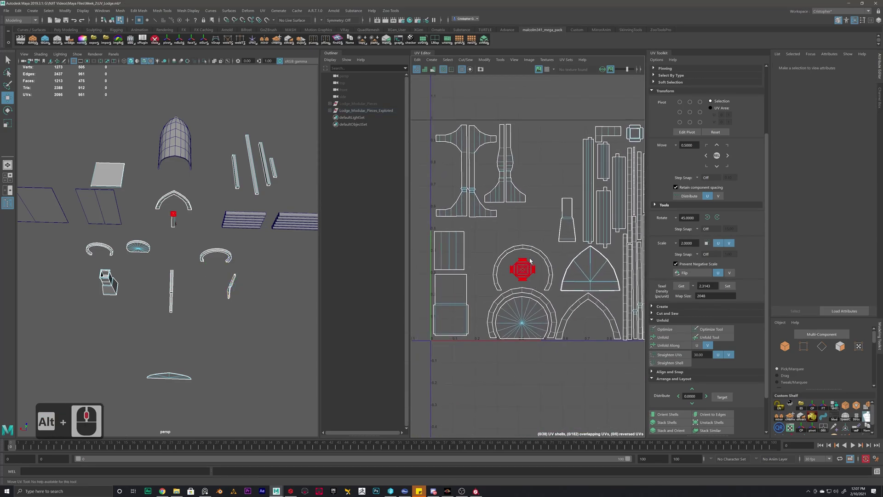
- Move the deco post cap shell aside and scale up the door, stone arc and door frame shells together
click(541, 245)
drag(503, 327, 502, 328)
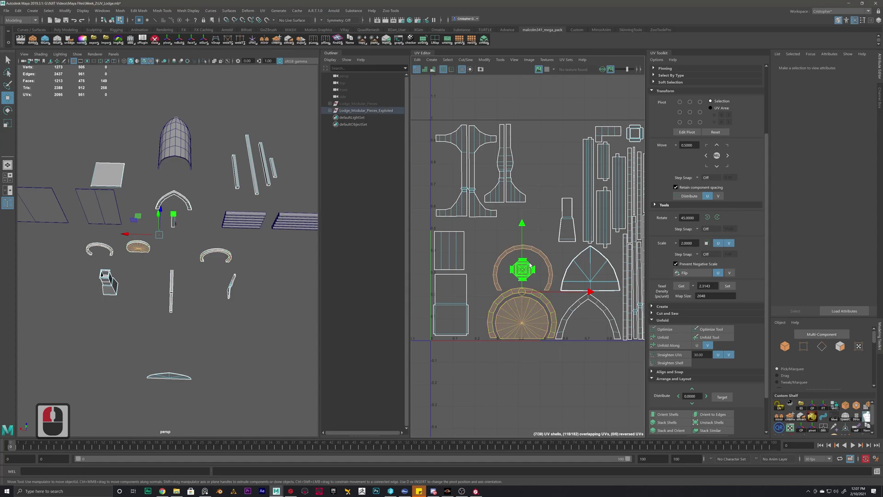
click(546, 228)
click(521, 272)
click(522, 272)
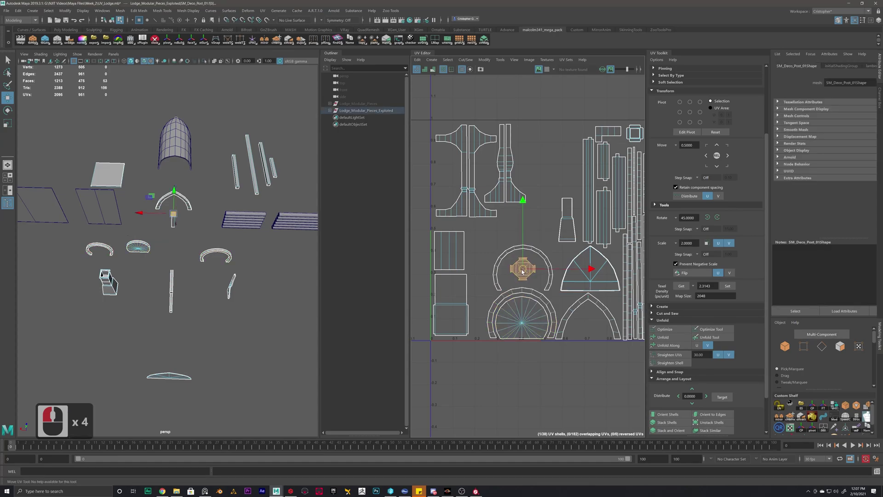
drag(524, 266, 566, 166)
drag(542, 217, 501, 318)
key(r)
mouse_move(521, 289)
mouse_down()
mouse_move(535, 266)
mouse_move(513, 279)
mouse_up()
- Return the deco post cap shell inside the door frame arch and lower the wood deco supports between the deco supports and chimney shell
key(w)
key(w)
click(545, 185)
drag(567, 167, 513, 258)
alt+middle_drag(513, 258, 483, 285)
click(490, 201)
drag(489, 200, 495, 202)
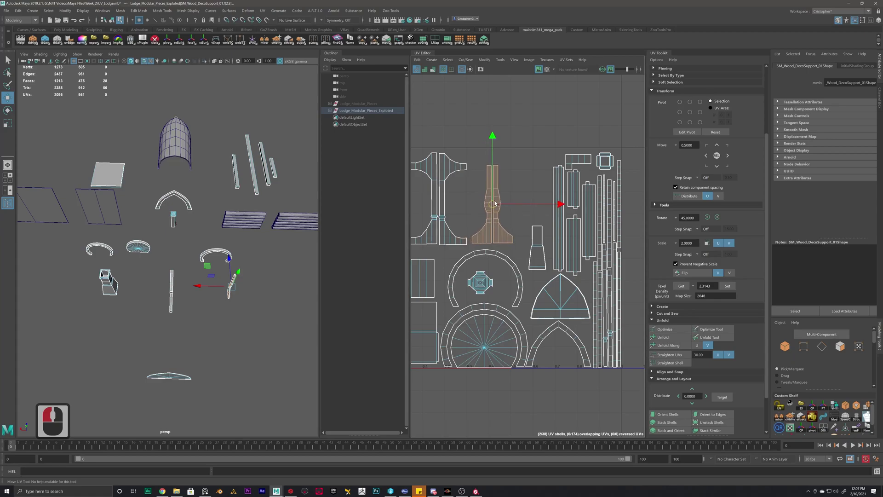
- Scale up the tapered chimney shell and place it near the tile's top edge beside the wood deco supports
click(536, 248)
key(t)
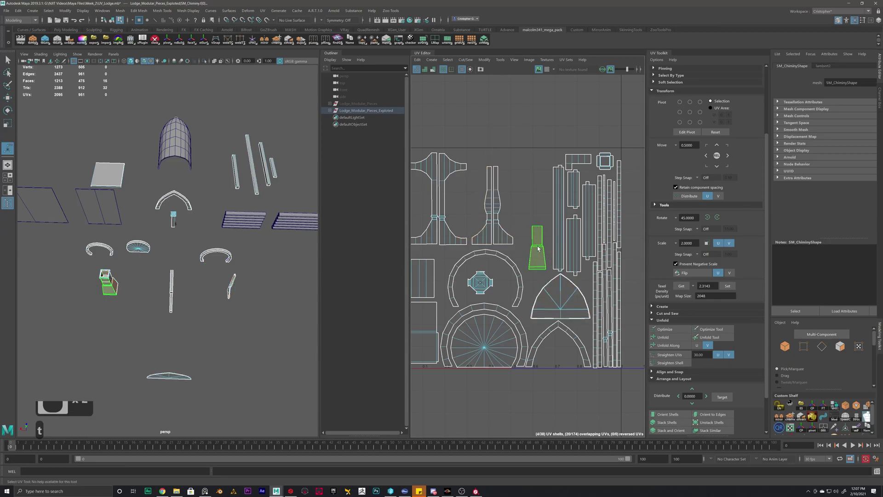
key(r)
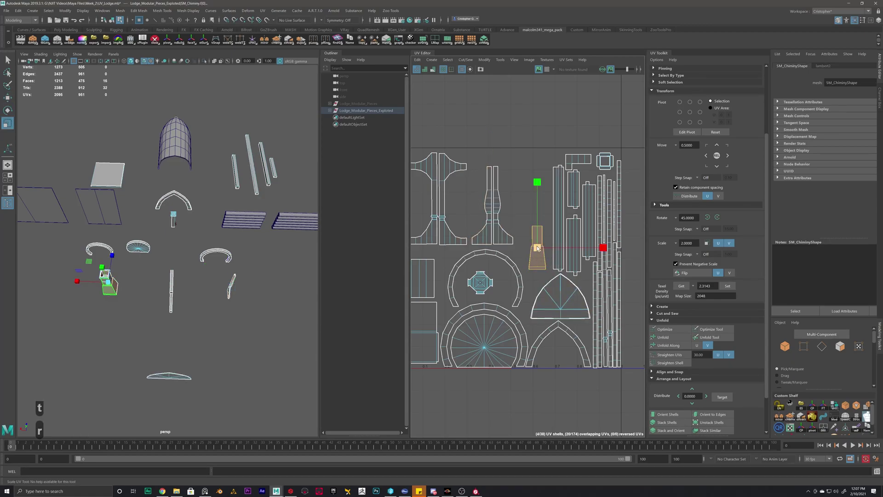
key(w)
drag(540, 251, 515, 183)
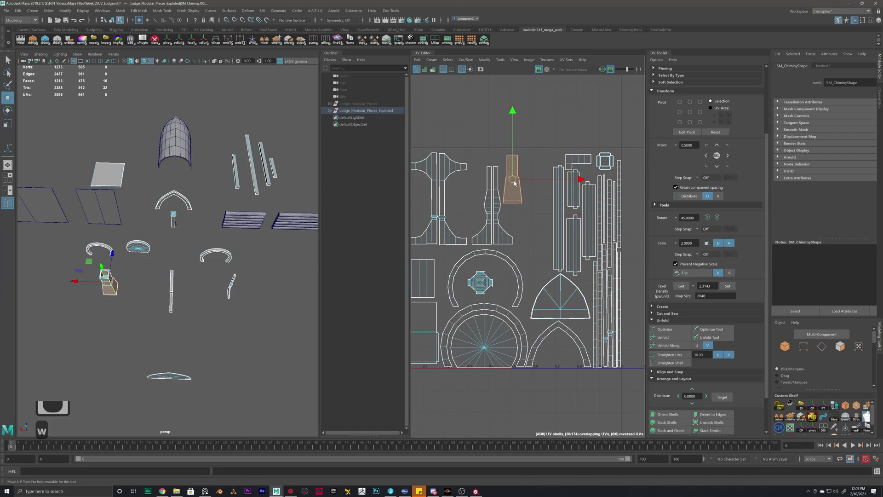
click(540, 266)
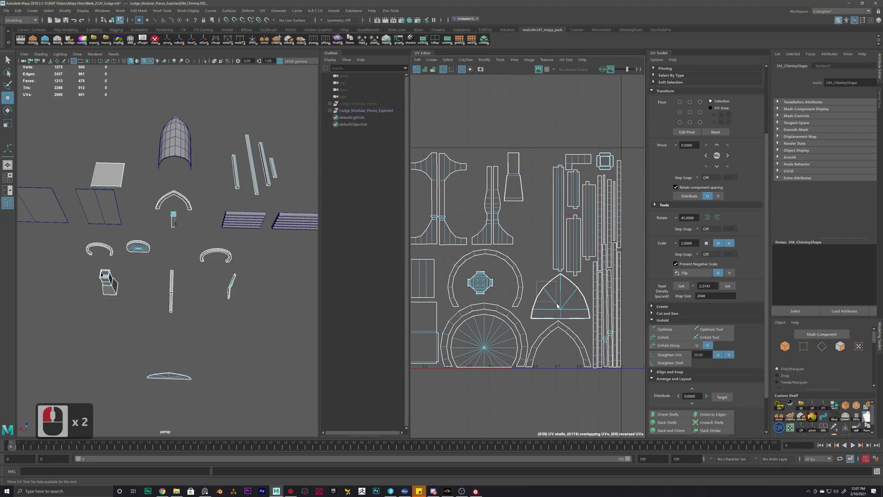
click(561, 301)
key(r)
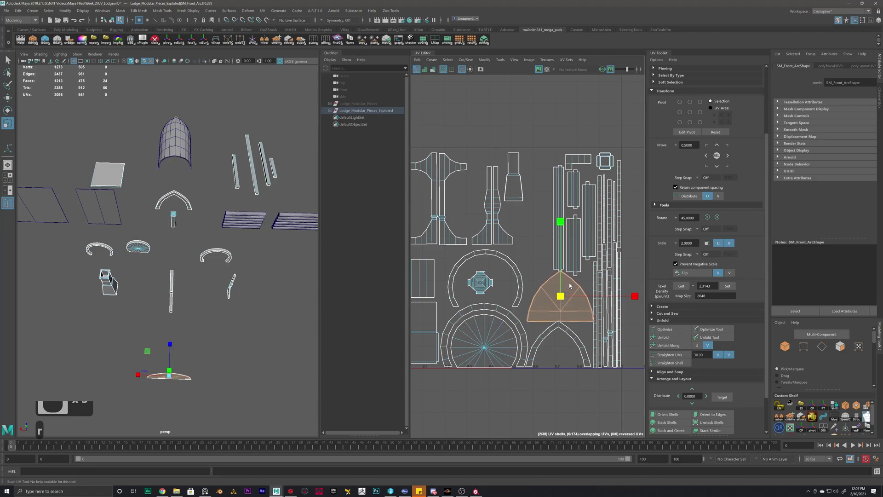
drag(569, 286, 570, 286)
key(ctrl+z)
- Scale up the front arc and front arc support shells together
click(573, 334)
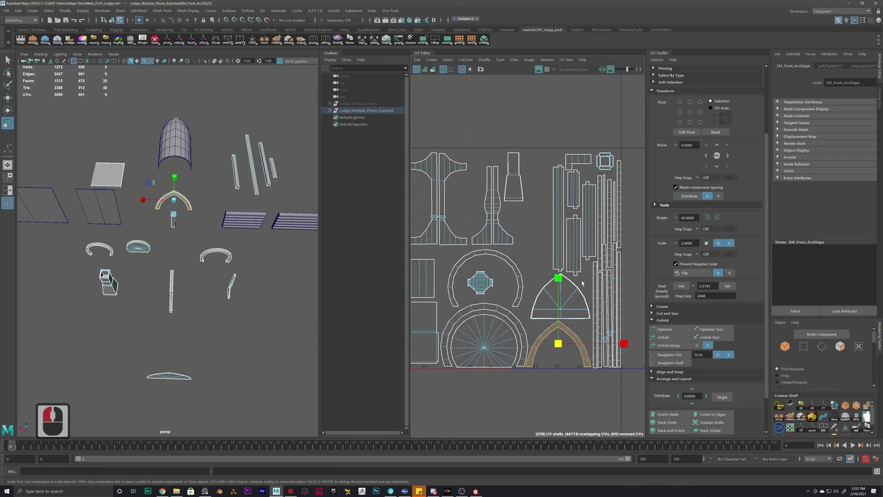
shift+click(572, 297)
shift+drag(557, 319, 569, 305)
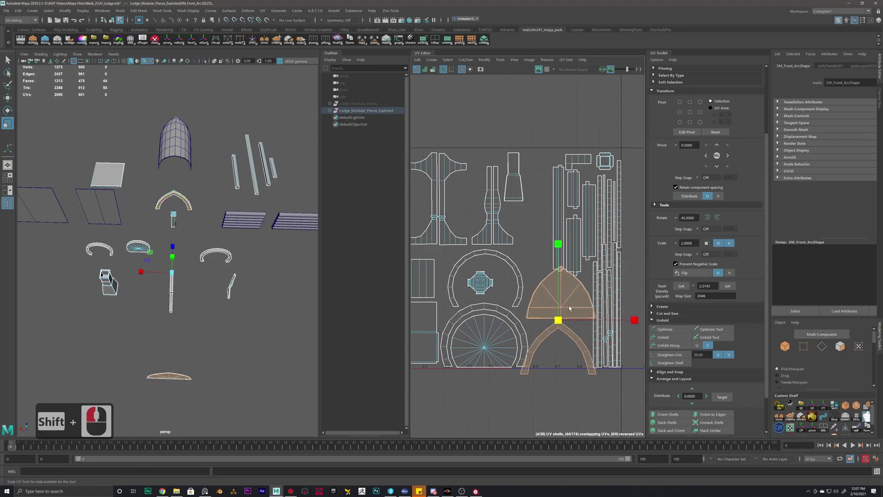
- Move the long roof support beam shell next to the tapered chimney shell at the tile's top edge
scroll(569, 309, up, 4)
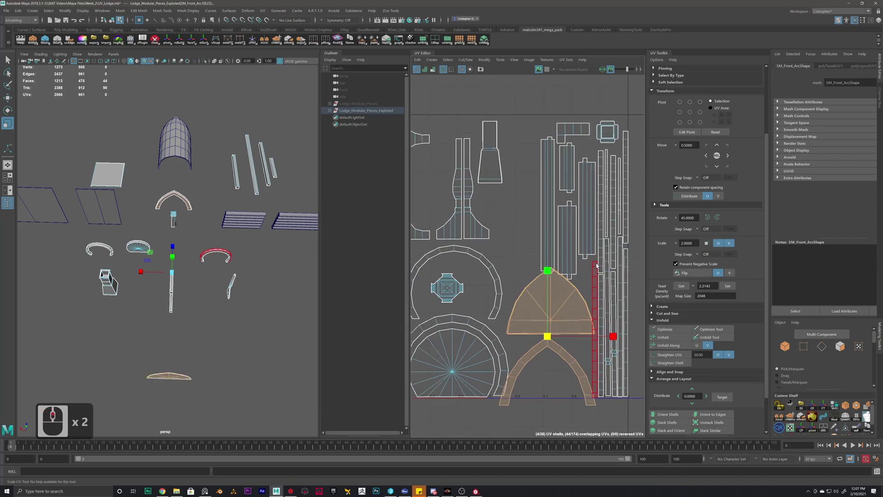
alt+middle_drag(559, 224, 550, 300)
click(523, 265)
key(w)
drag(523, 257, 479, 239)
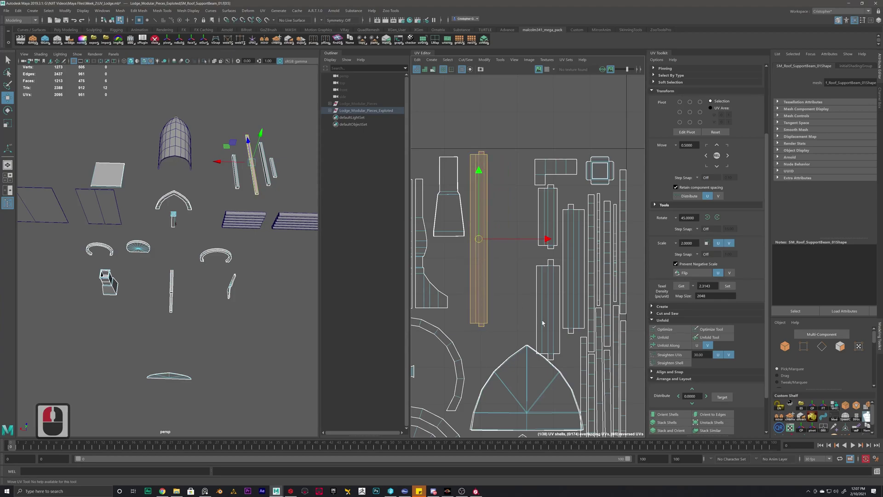
- Place the structure support shell beside the long roof support beam and shift the building support shell up toward the chimney pieces
alt+middle_drag(556, 302, 528, 282)
click(529, 281)
drag(529, 281, 483, 170)
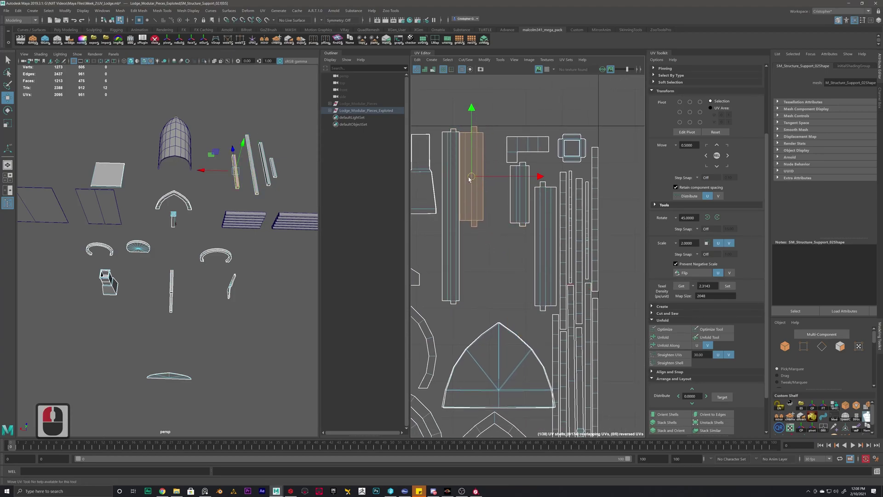
double_click(544, 238)
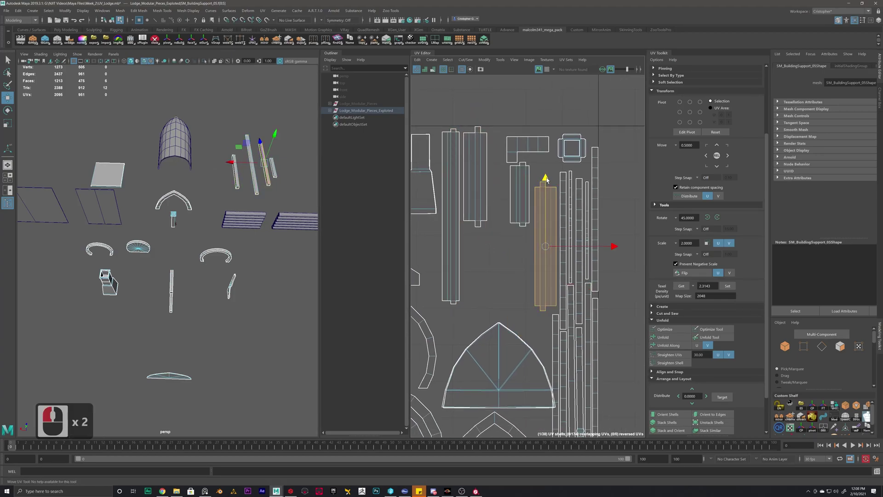
alt+middle_drag(499, 366, 517, 272)
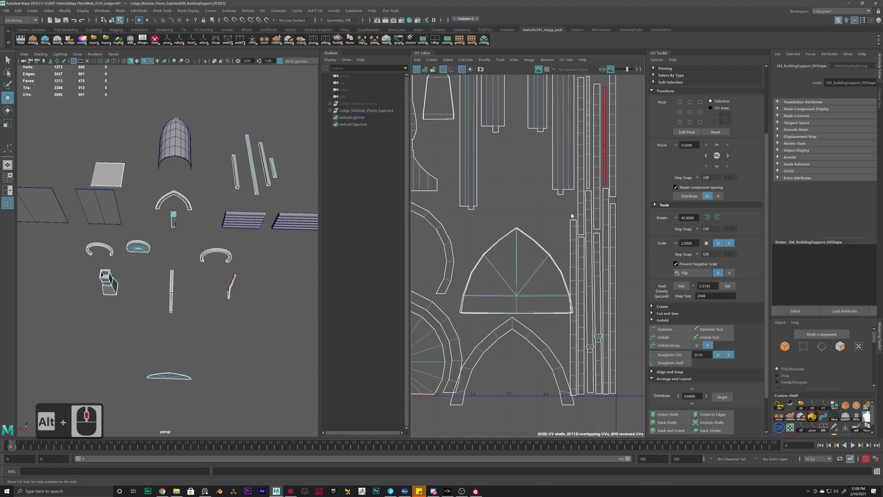
- Move the front arc and front arc support shells up so that the supports sit inside the tile's bottom edge
click(516, 272)
drag(518, 271, 514, 229)
click(529, 350)
drag(509, 361, 512, 321)
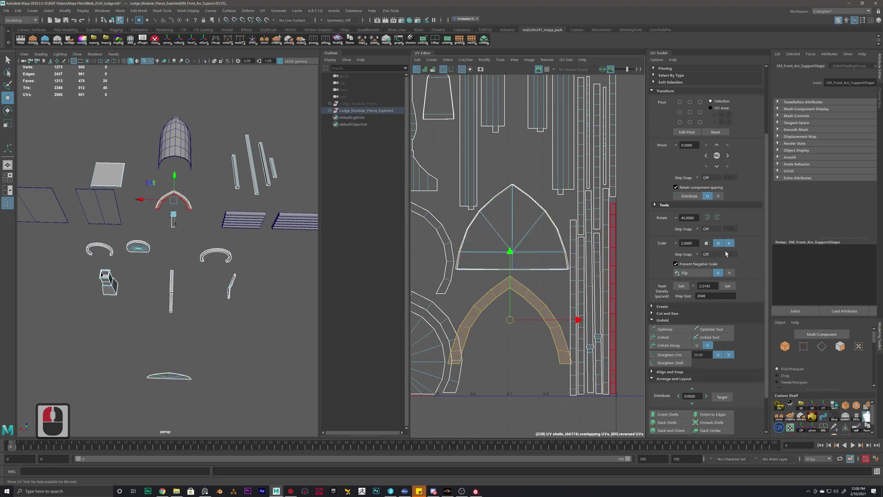
- Rotate the front arc shell 270° clockwise in 45° increments and shift it slightly above the front arc supports
alt+scroll(528, 298, down, 3)
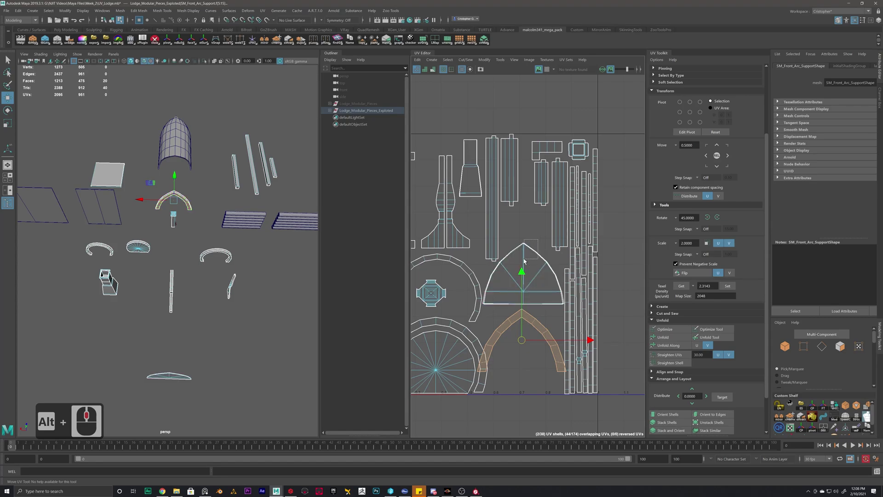
click(527, 255)
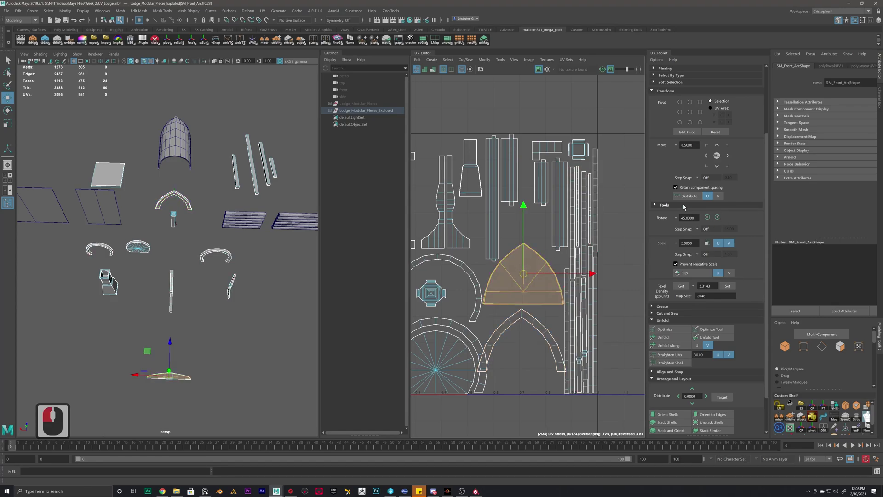
click(718, 217)
click(718, 217)
click(718, 217)
click(717, 217)
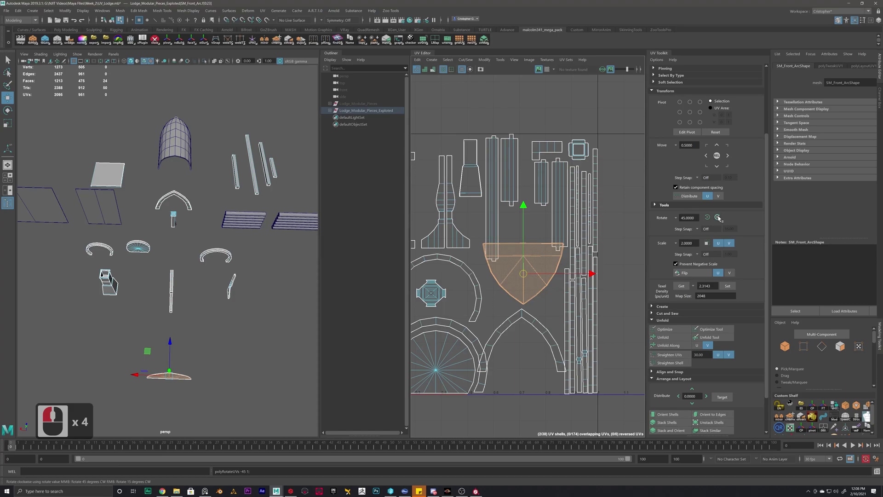
click(717, 218)
click(718, 217)
key(w)
drag(521, 276, 517, 278)
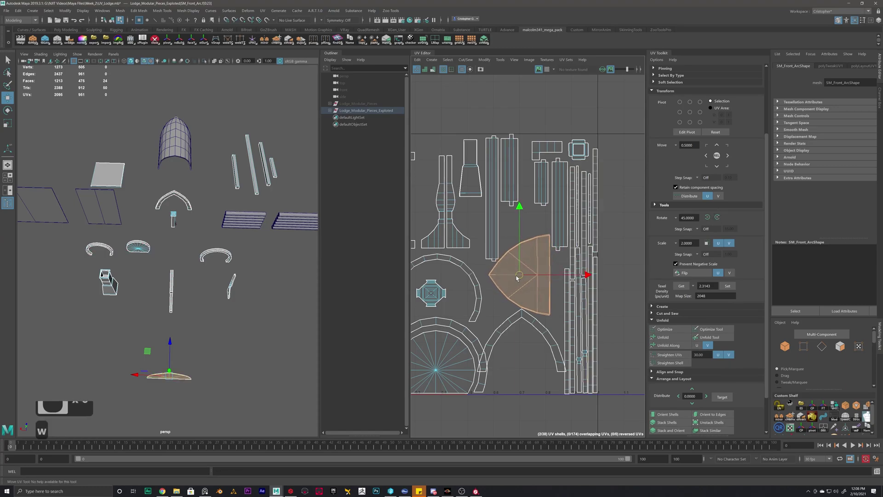
- Rotate the front arc support shells 90° counterclockwise in 45° increments and lower them slightly beneath the front arc
click(547, 331)
click(707, 216)
click(707, 216)
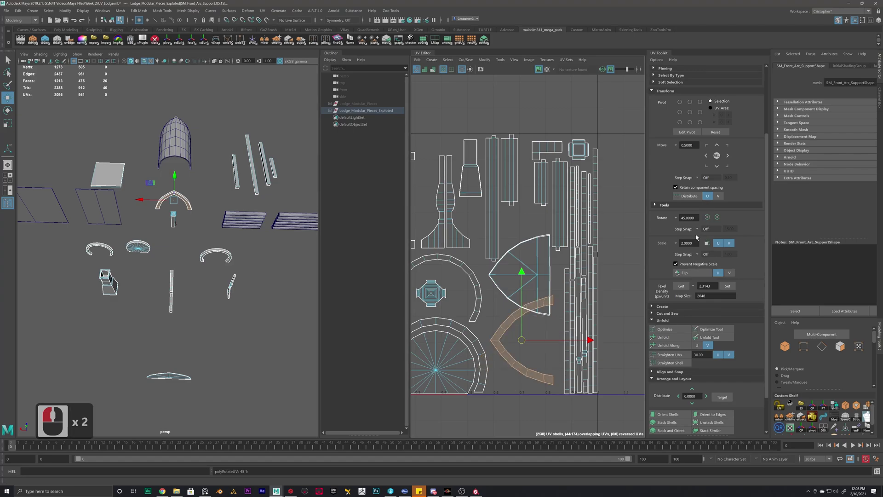
key(w)
drag(524, 343, 523, 351)
- Move the rotated front arc shell up and closer to the narrow packed strips, above the front arc supports
alt+scroll(540, 316, up, 7)
alt+middle_drag(541, 316, 562, 239)
alt+scroll(552, 218, down, 3)
alt+middle_drag(560, 192, 560, 290)
alt+middle_drag(525, 208, 524, 214)
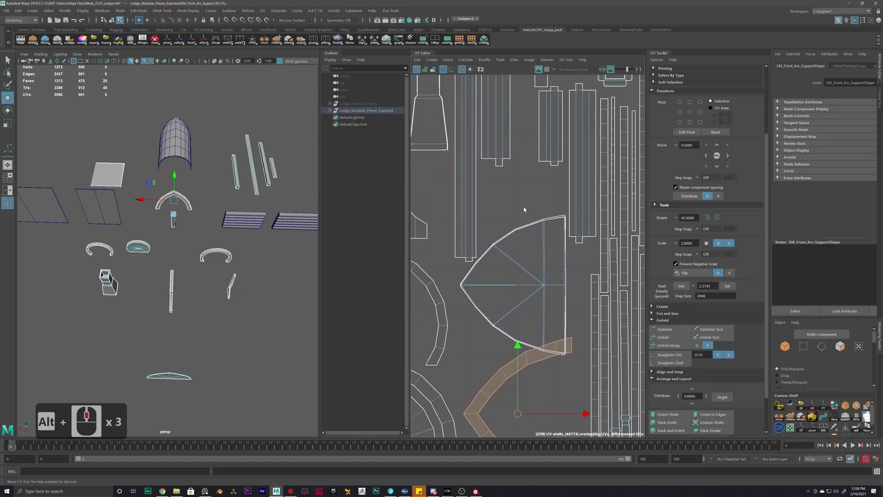
click(517, 248)
drag(513, 286, 534, 263)
alt+scroll(578, 163, down, 2)
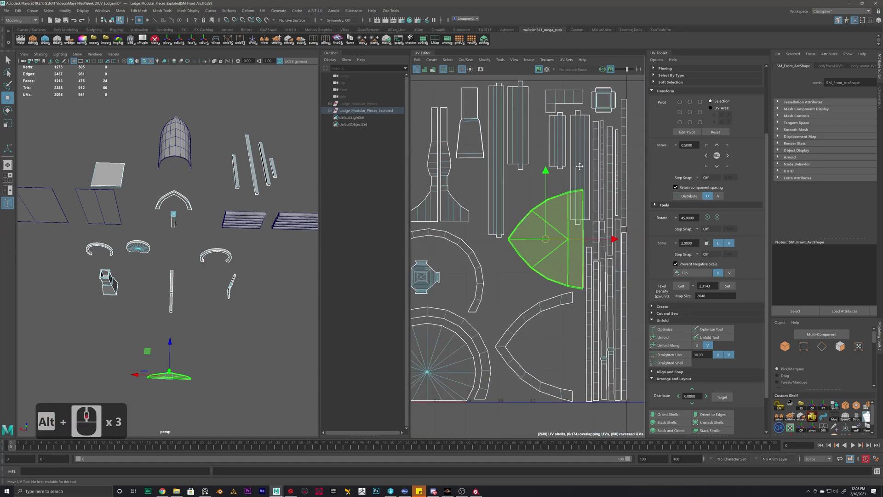
- Move the L-shaped chimney shell down into the empty space inside the front arc support shells
alt+middle_drag(578, 163, 565, 223)
click(545, 158)
alt+scroll(555, 180, down, 2)
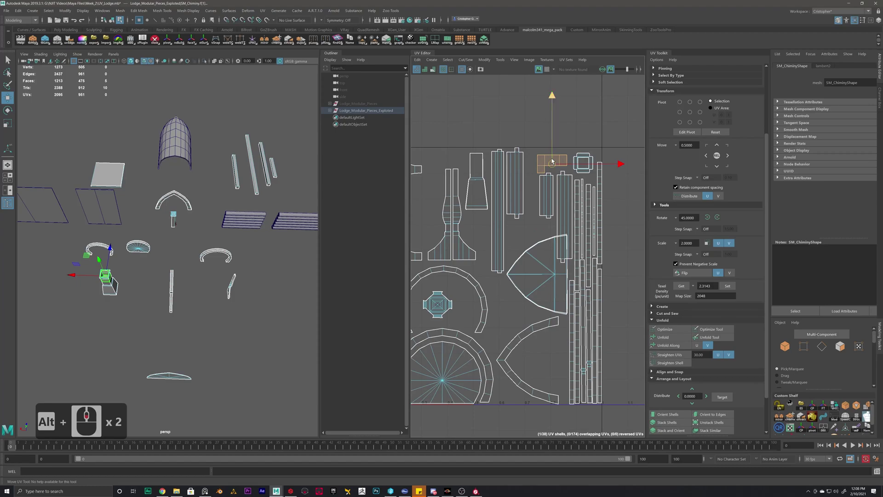
drag(552, 170, 543, 359)
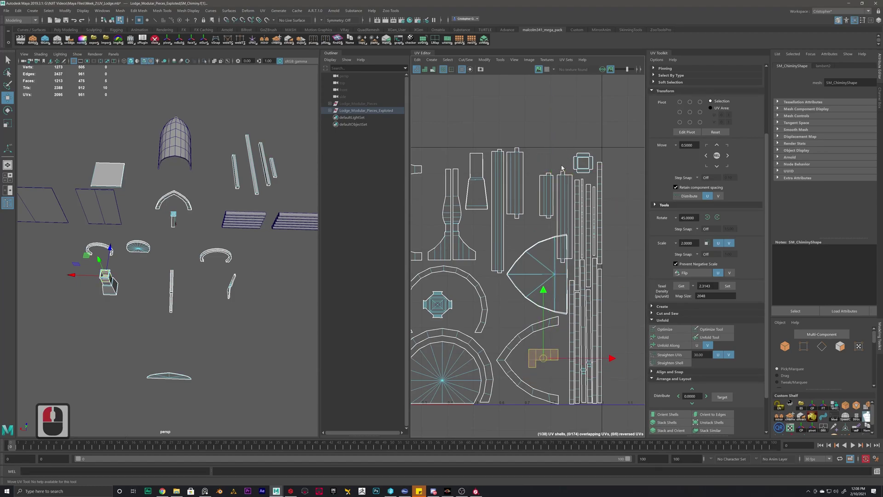
- Move the two shorter building support shells outside the tile and place the longer one beside the longest support shell
drag(559, 166, 551, 182)
drag(555, 216, 632, 181)
click(550, 177)
click(516, 181)
drag(516, 181, 617, 118)
click(562, 193)
drag(562, 193, 515, 193)
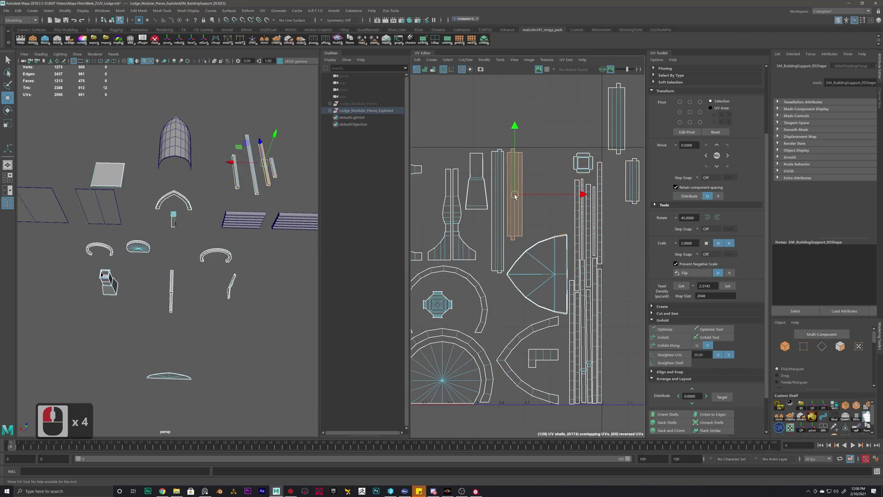
- Place the two set-aside building support shells back in the row of supports, ordered by descending length along the tile's top edge
click(635, 169)
drag(636, 169, 568, 159)
click(611, 117)
drag(611, 117, 555, 171)
click(568, 166)
click(595, 129)
- Shift the front arc support shells closer to the narrow packed strips, beneath the front arc shell
alt+scroll(572, 179, down, 8)
alt+scroll(554, 202, up, 4)
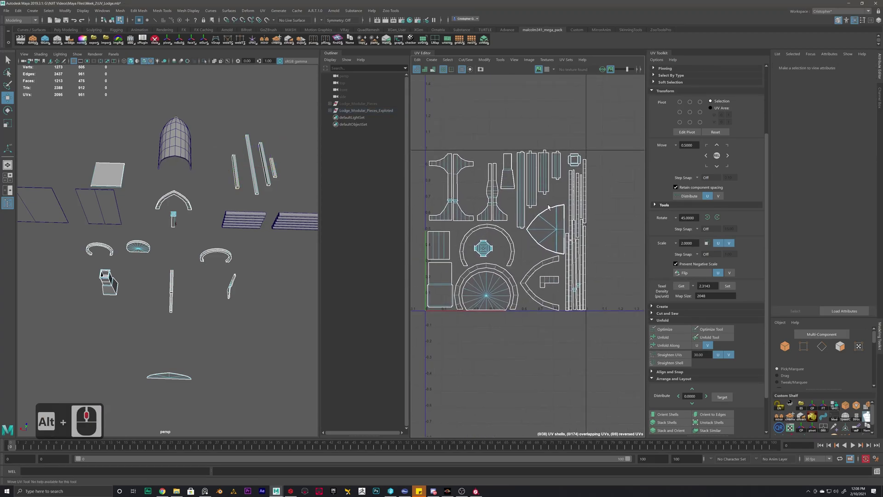
alt+scroll(547, 241, up, 3)
alt+middle_drag(548, 241, 542, 226)
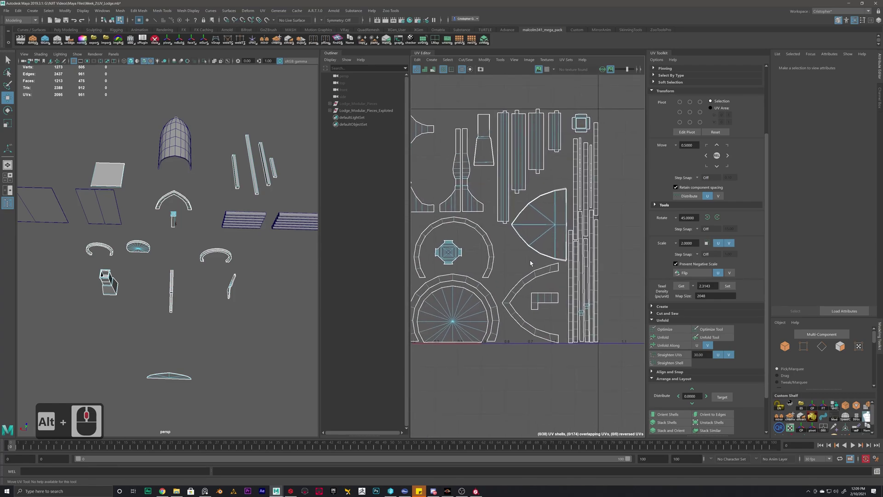
click(527, 282)
drag(602, 303, 606, 304)
double_click(568, 224)
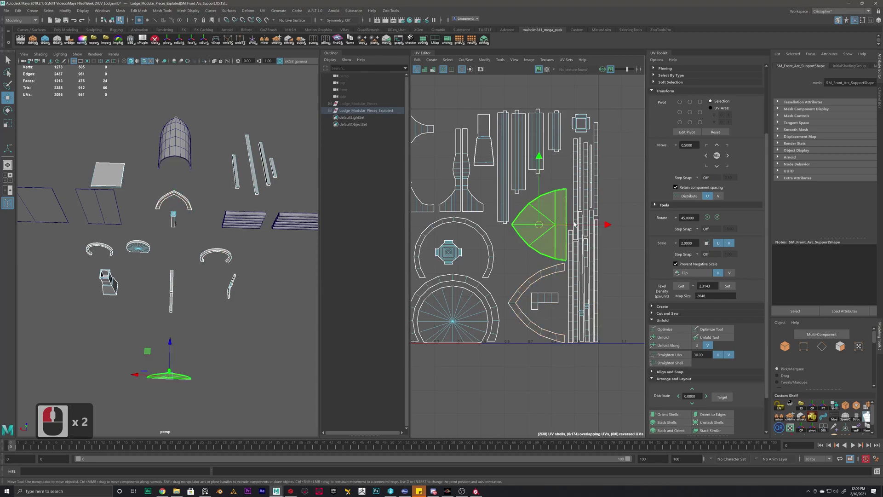
click(607, 225)
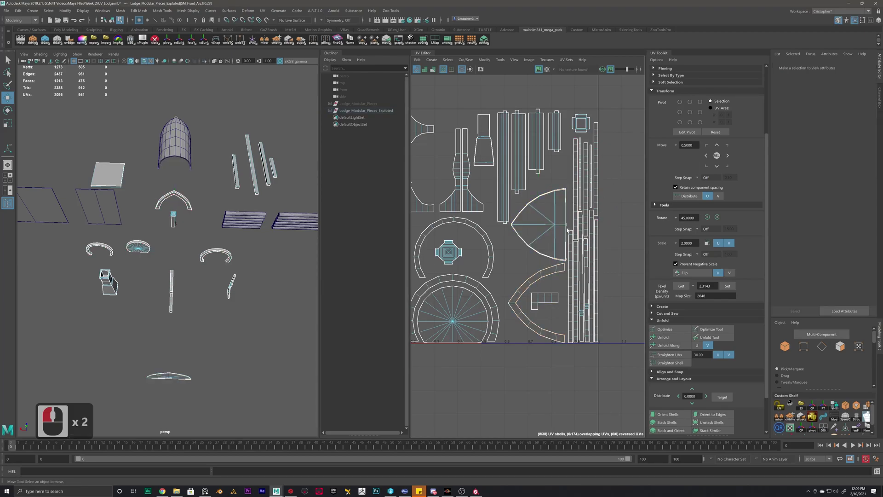
- Return to object mode, clear the selection and save the scene
scroll(459, 205, down, 8)
alt+middle_drag(464, 227, 540, 220)
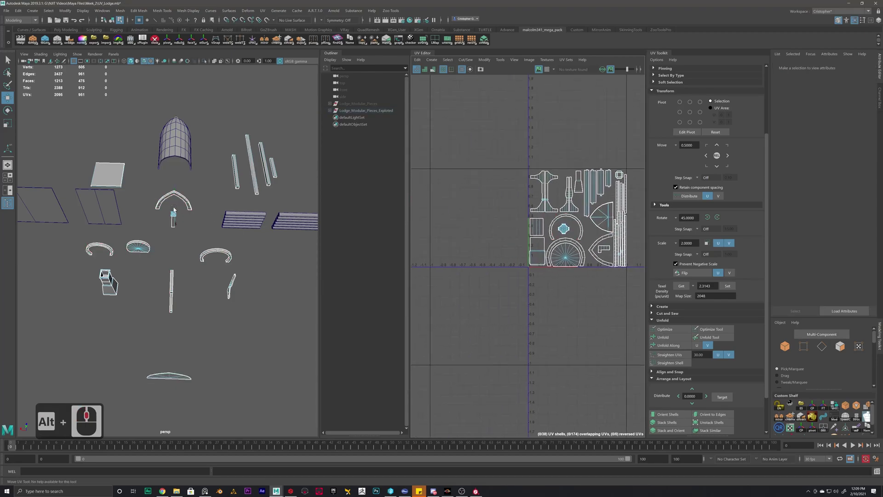
right_drag(179, 201, 184, 192)
click(193, 197)
click(197, 190)
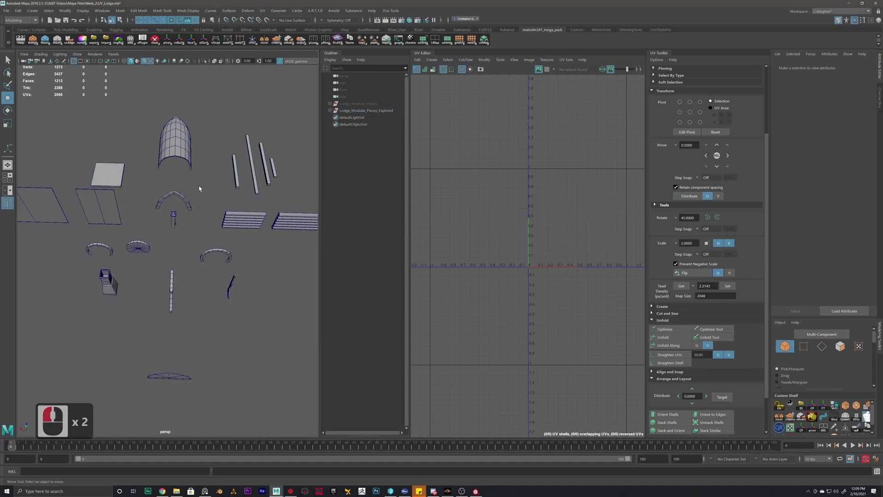
key(ctrl+s)
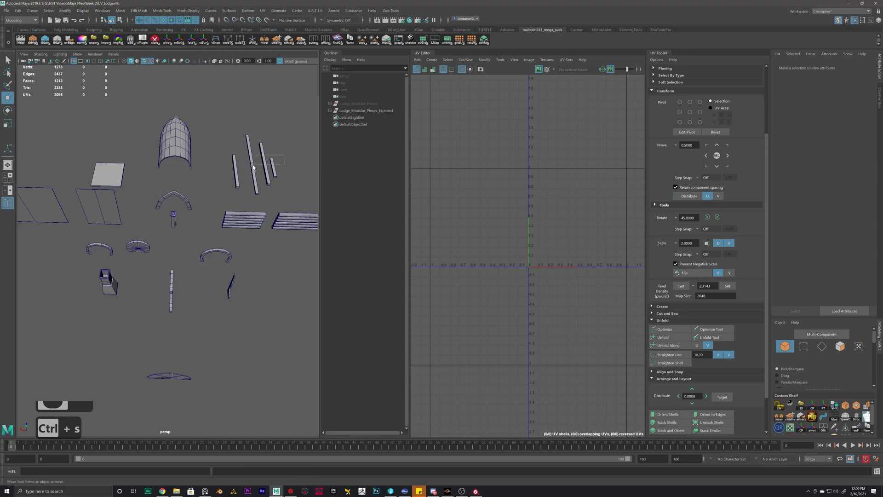
- Select all pieces in the packed layout, excluding the walls and large arched piece, and delete their construction history
drag(259, 164, 230, 168)
shift+click(103, 181)
shift+click(177, 214)
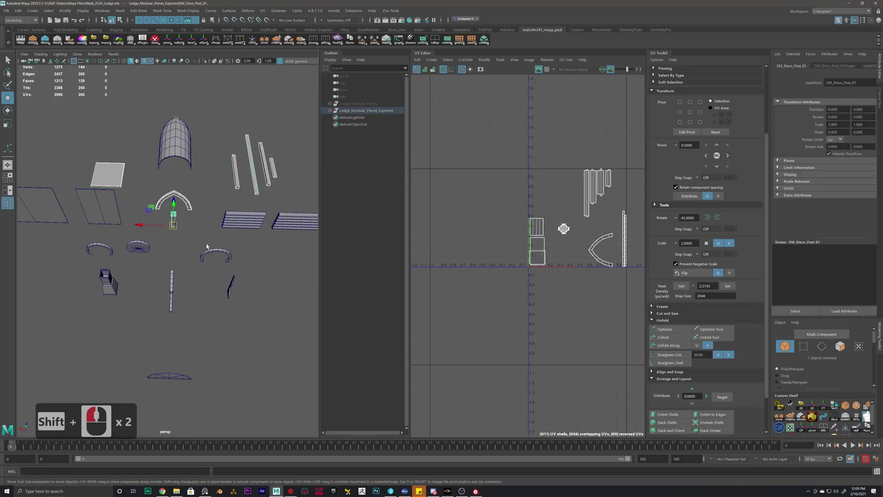
shift+click(216, 256)
shift+click(172, 290)
shift+click(138, 247)
shift+click(98, 250)
shift+click(231, 286)
shift+click(169, 375)
shift+click(108, 281)
alt+scroll(527, 236, down, 5)
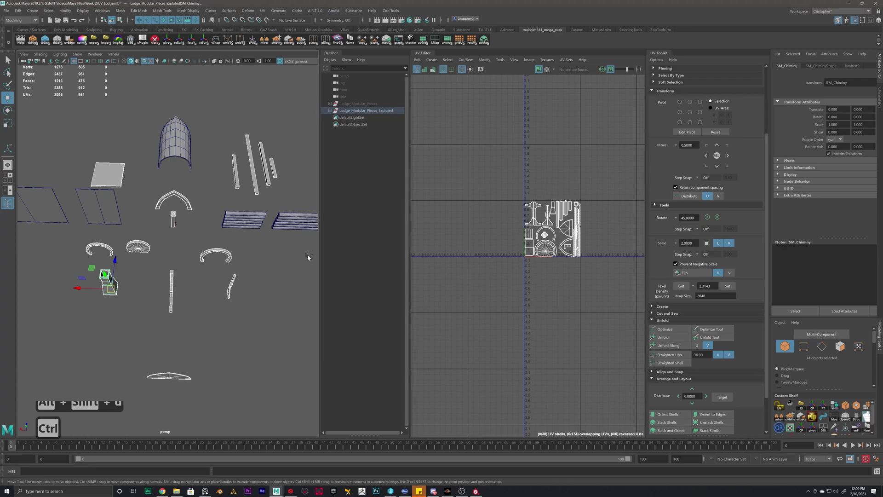
click(287, 256)
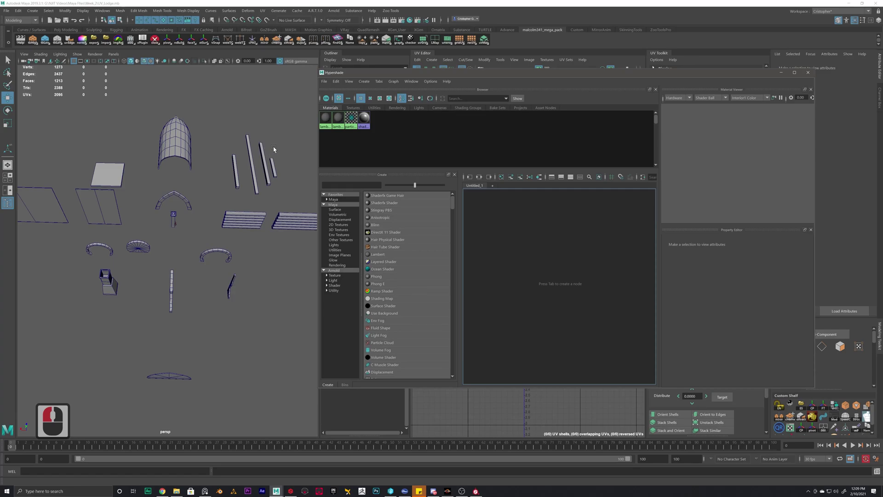
- Select the same packed pieces, including beams, arcs, posts and chimney, and assign the lambert2 material to them
alt+drag(274, 149, 242, 169)
shift+click(101, 166)
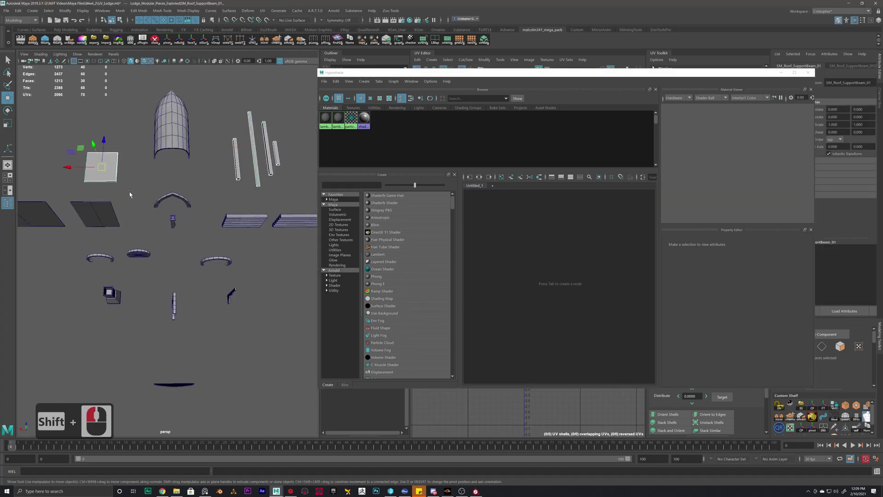
shift+click(173, 221)
shift+click(181, 203)
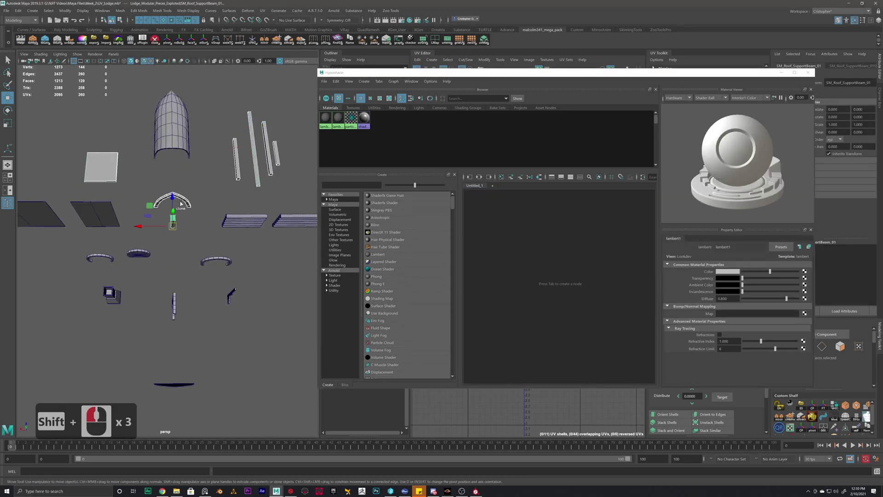
shift+click(131, 255)
shift+click(90, 262)
shift+click(210, 264)
shift+click(173, 315)
shift+click(232, 294)
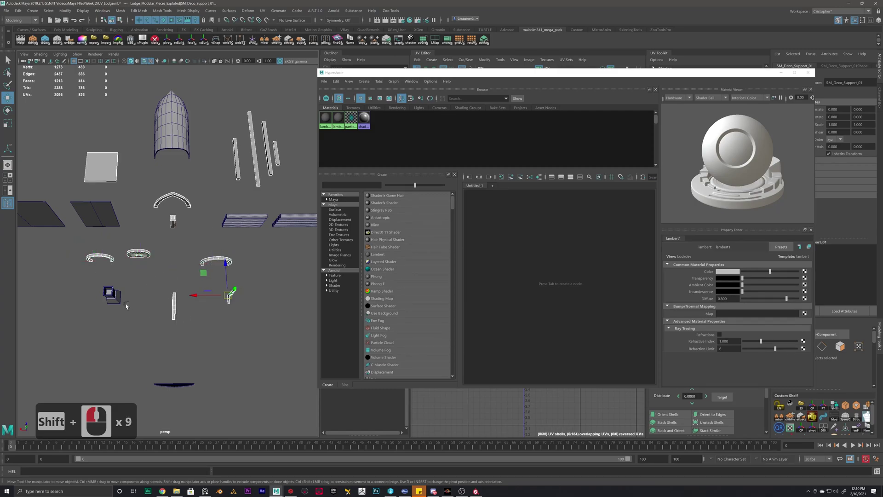
shift+click(110, 294)
shift+click(187, 383)
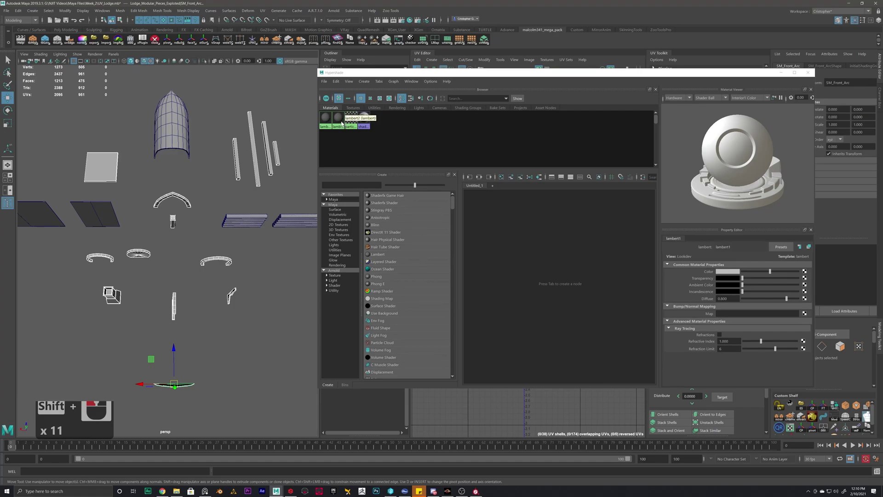
right_drag(342, 122, 328, 94)
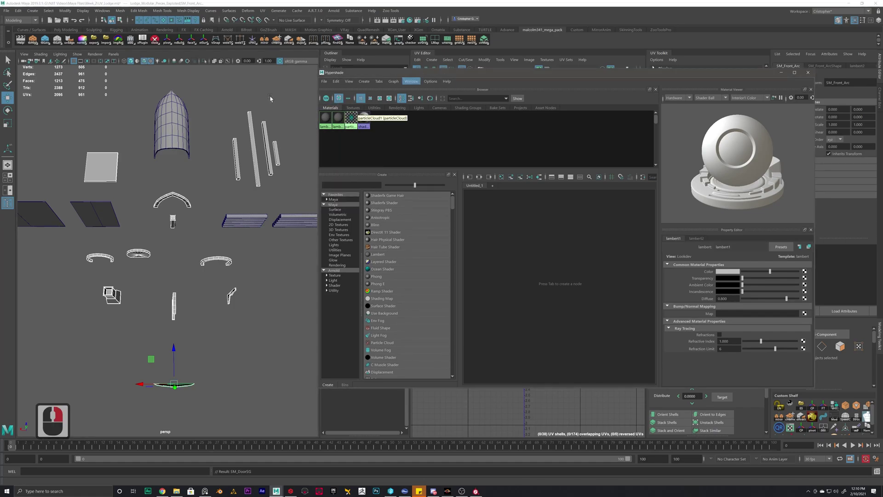
- Select both stone walls, both log walls and the large arched piece, and assign the lambert1 material to them
click(94, 214)
shift+click(246, 220)
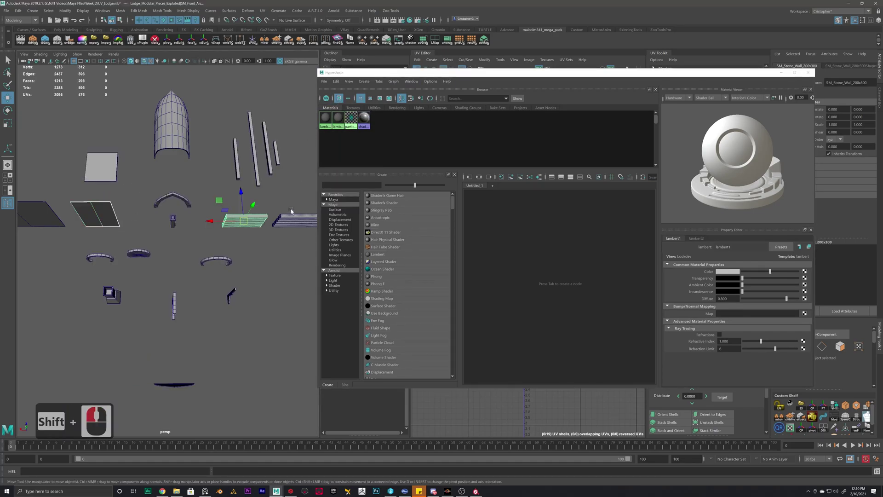
shift+click(290, 211)
shift+click(172, 128)
shift+click(46, 215)
right_drag(325, 118, 327, 101)
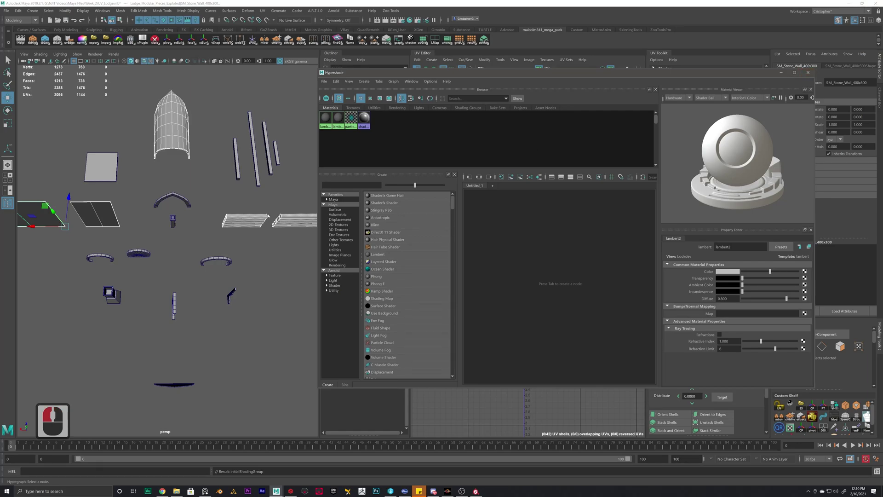
- Delete the construction history of all exploded pieces, clear the selection and save the scene
alt+right_drag(243, 169, 193, 150)
right_click(199, 158)
drag(296, 132, 111, 313)
key(alt+shift+d)
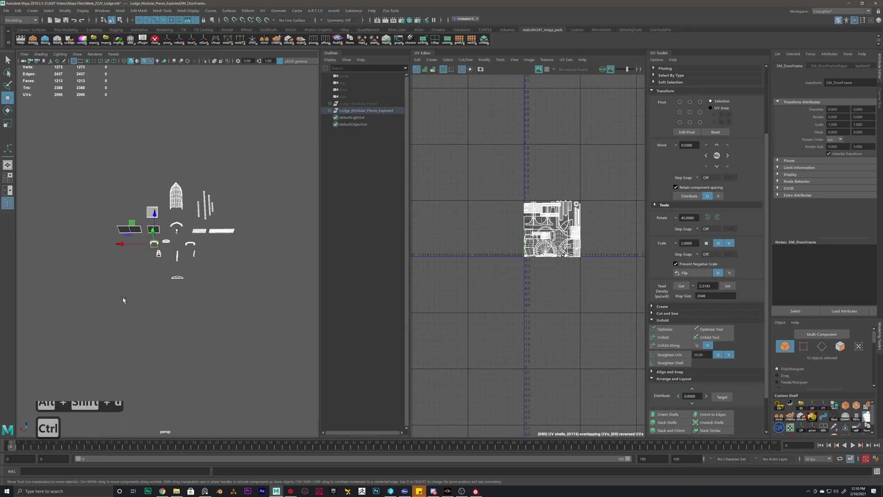
click(135, 283)
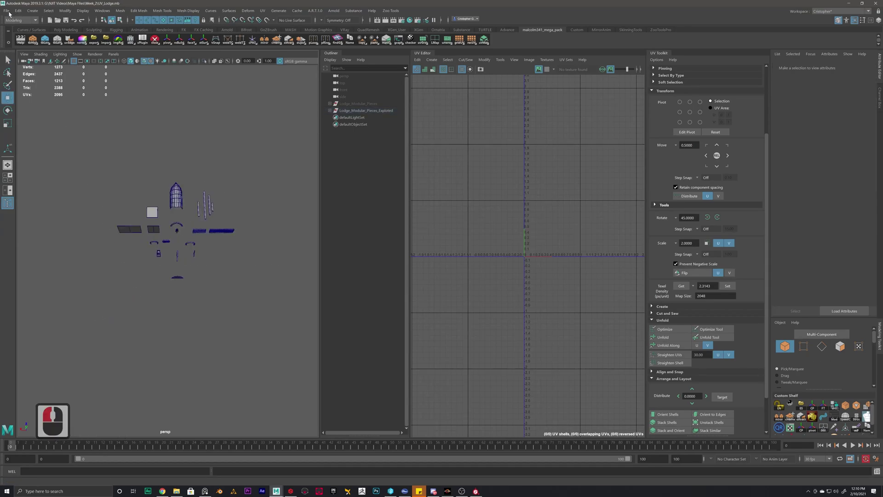
click(6, 10)
click(28, 39)
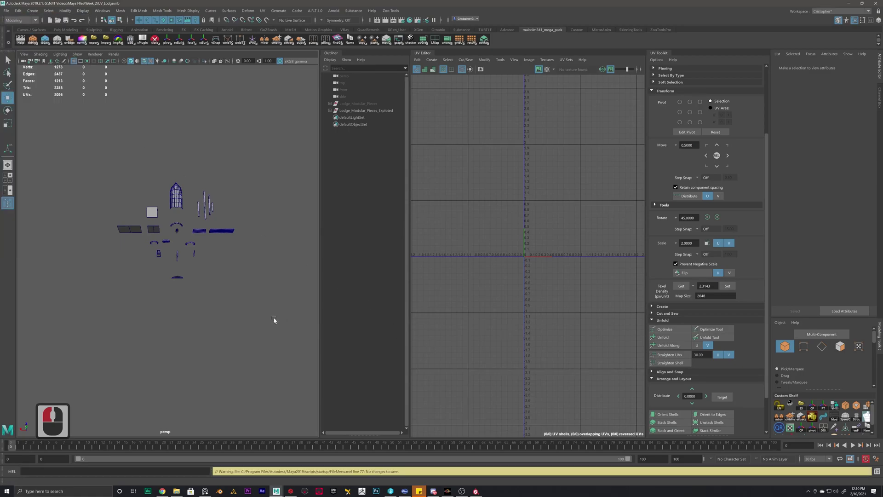
- Select the two stone wall pieces and rotate the SM_Stone_Wall_200x300 UV shell 90° in 45° increments
alt+drag(197, 267, 221, 274)
alt+scroll(222, 271, up, 6)
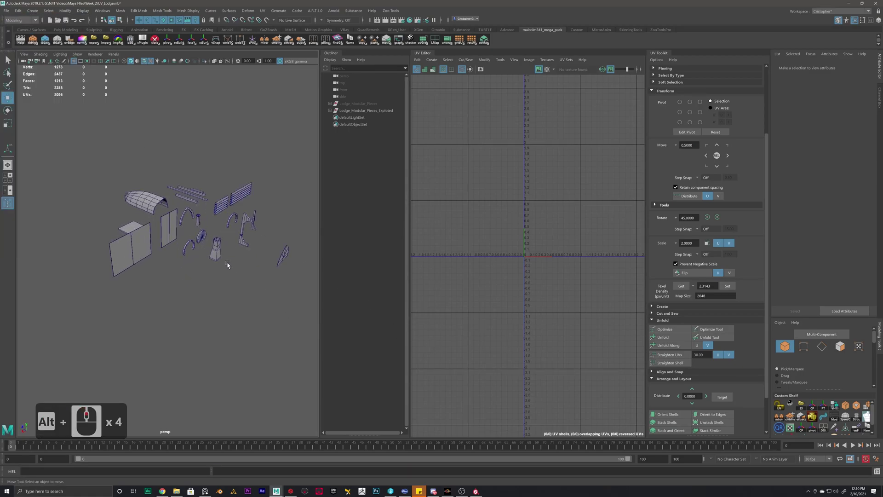
click(97, 297)
shift+click(155, 259)
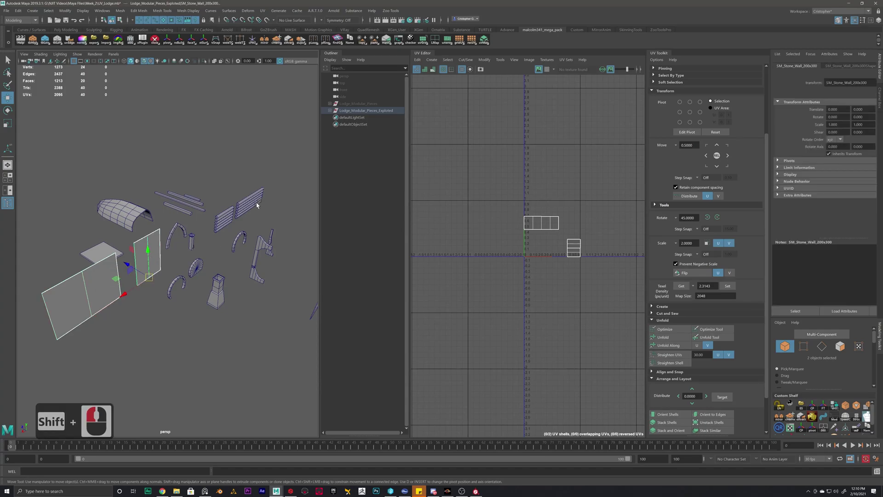
alt+scroll(540, 256, up, 3)
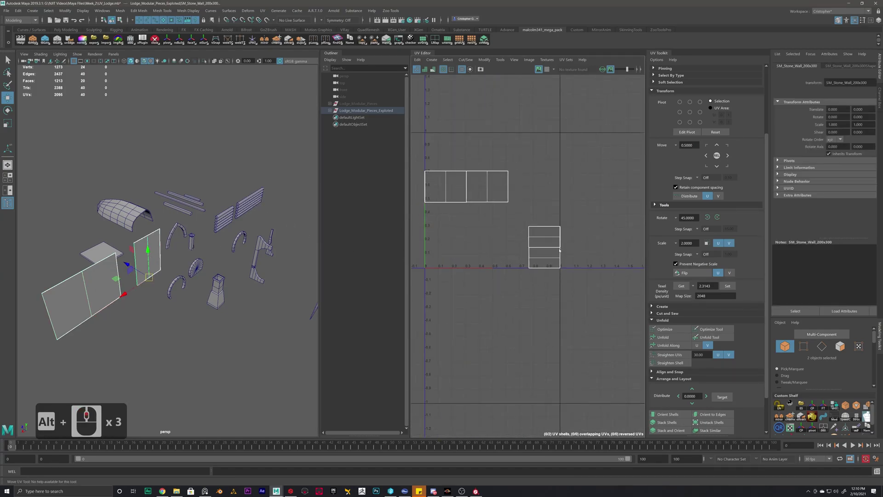
click(537, 242)
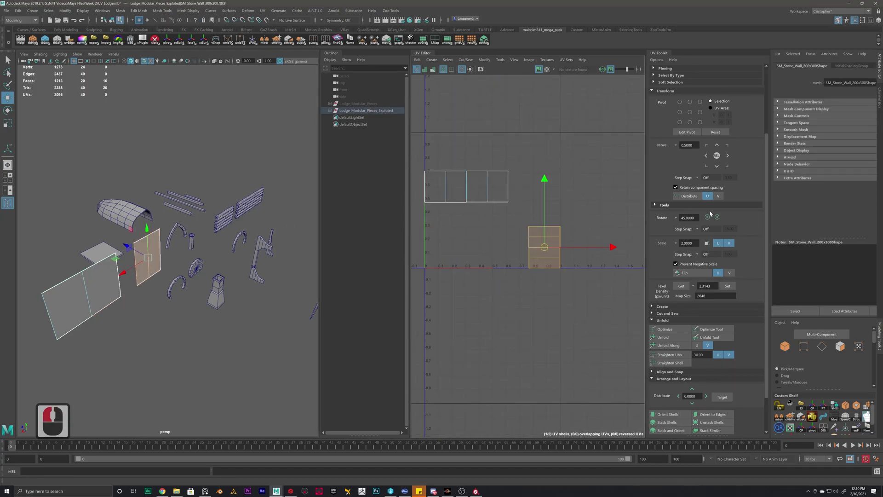
click(506, 241)
right_click(506, 240)
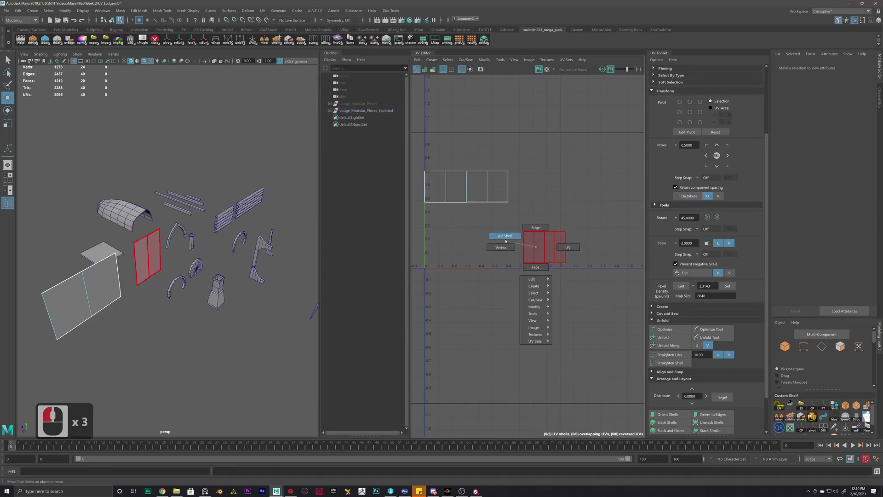
click(506, 240)
- Move the rotated SM_Stone_Wall_200x300 shell directly beneath the 400x300 stone wall's shell at the tile's left edge
click(558, 250)
right_drag(561, 253, 615, 211)
drag(614, 211, 493, 244)
drag(537, 144, 407, 187)
right_drag(559, 246, 526, 241)
drag(526, 242, 447, 222)
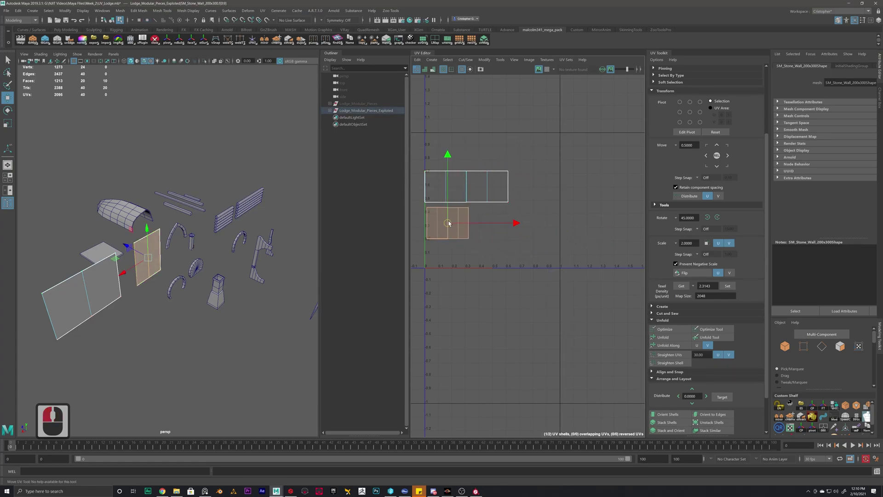
- Show the UVs of both log wall pieces and move the three adjoining SM_LogWall_401 shells outside the tile's right edge
shift+click(225, 215)
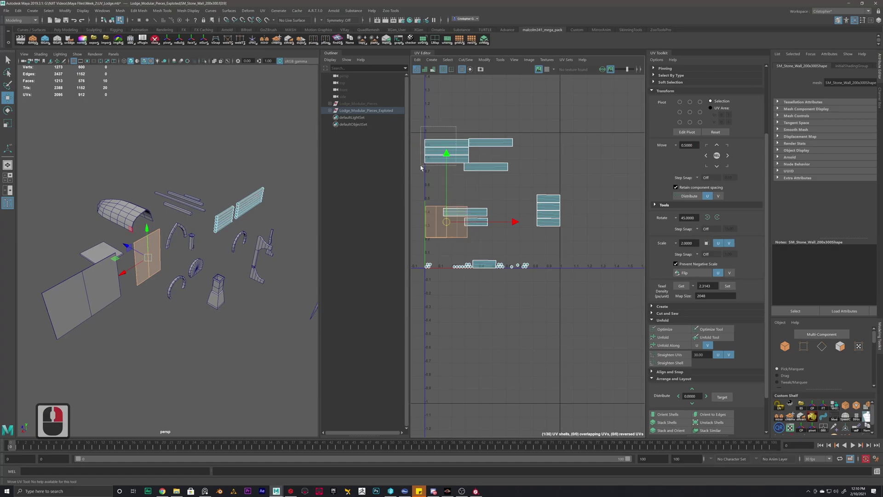
click(447, 160)
drag(448, 160, 609, 176)
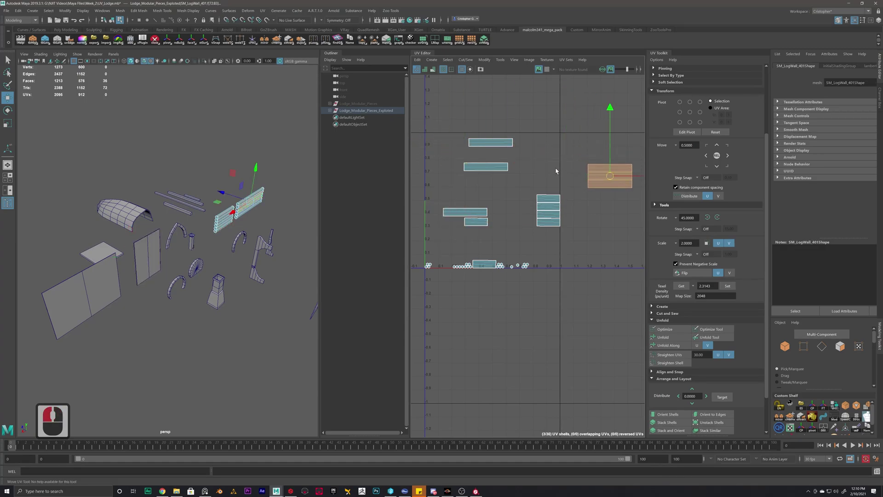
- Gather the two loose SM_LogWall_200 plank shells above the group of four and select all six together
drag(548, 250, 548, 250)
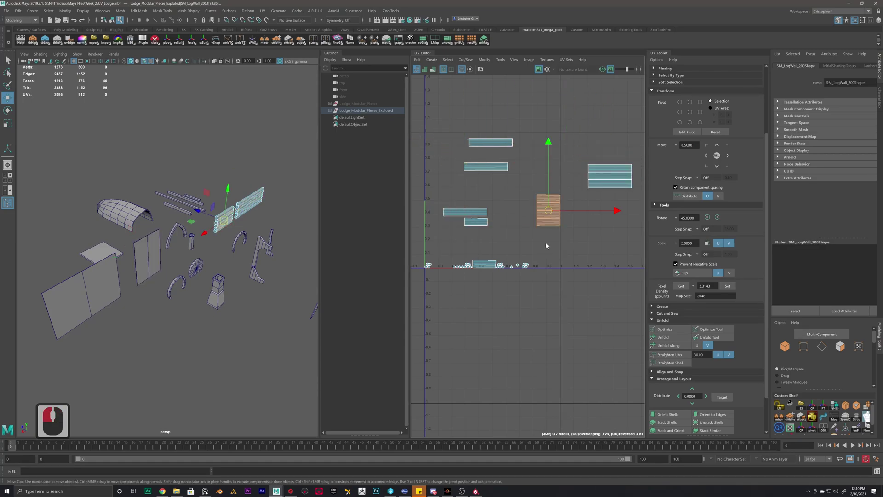
click(476, 221)
drag(475, 222, 543, 187)
click(484, 267)
drag(485, 268, 542, 173)
click(529, 152)
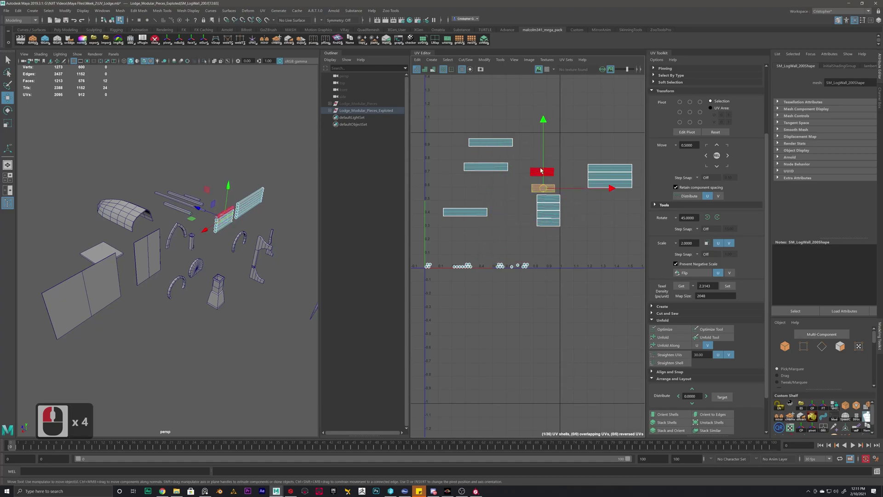
click(527, 147)
drag(559, 223, 559, 224)
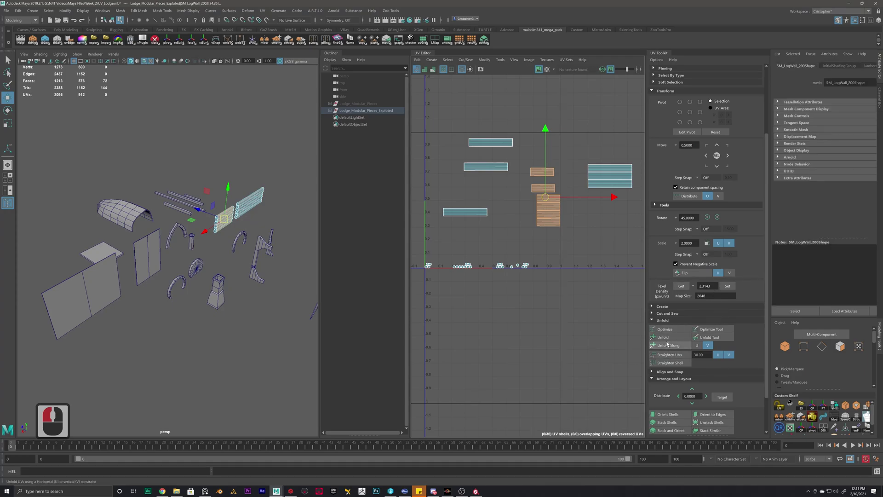
- Separate the top and bottom log UV shells of the shorter log wall from its four middle log shells
alt+scroll(167, 220, up, 2)
alt+scroll(167, 221, up, 5)
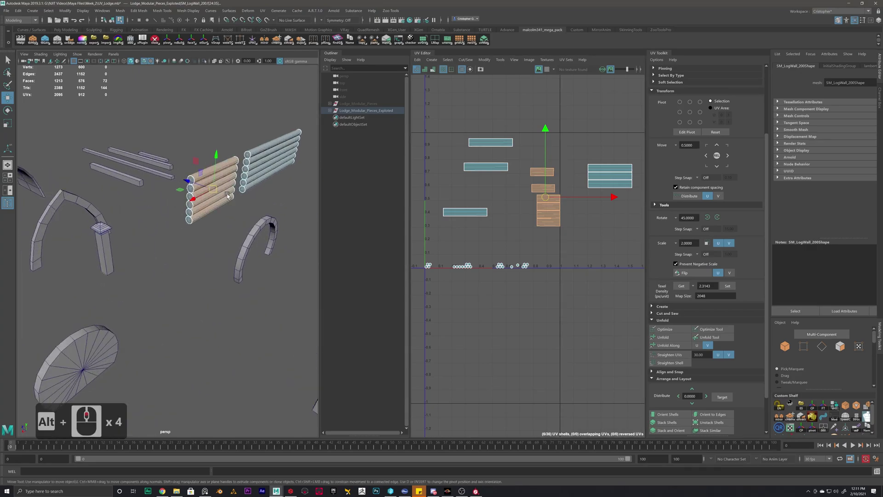
click(190, 184)
double_click(191, 184)
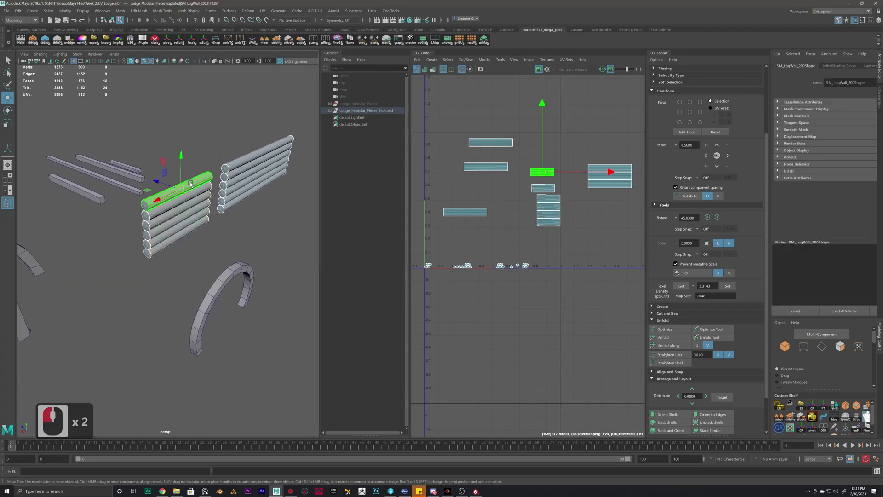
drag(542, 171, 549, 147)
click(187, 235)
drag(554, 191, 553, 234)
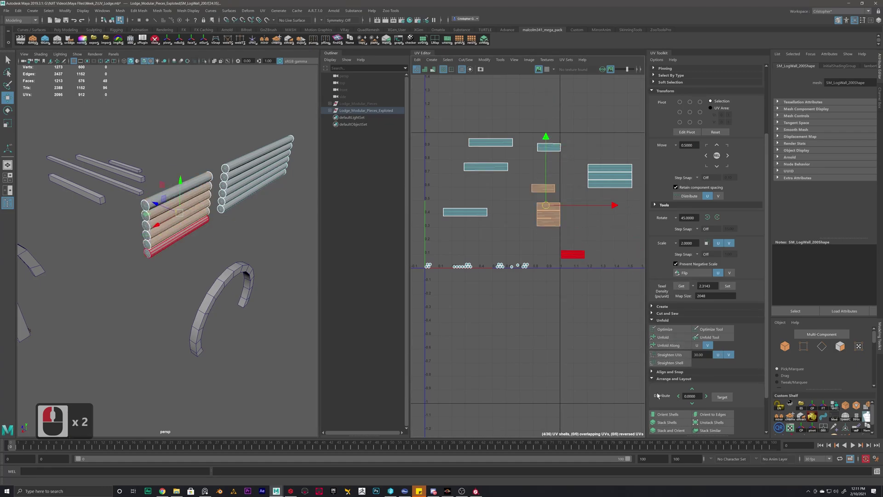
- Stack the shorter wall's four middle log shells and line them up between the top and bottom log shells
click(665, 422)
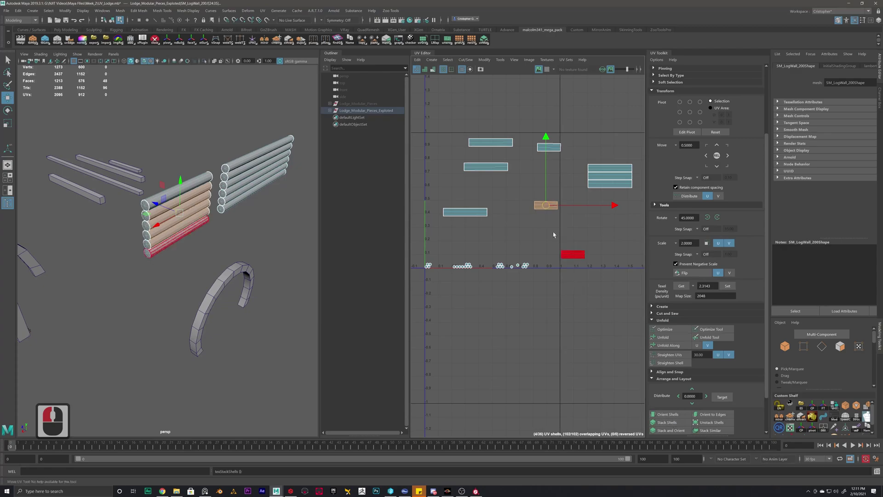
drag(546, 205, 551, 159)
click(575, 254)
drag(580, 258, 570, 184)
click(569, 185)
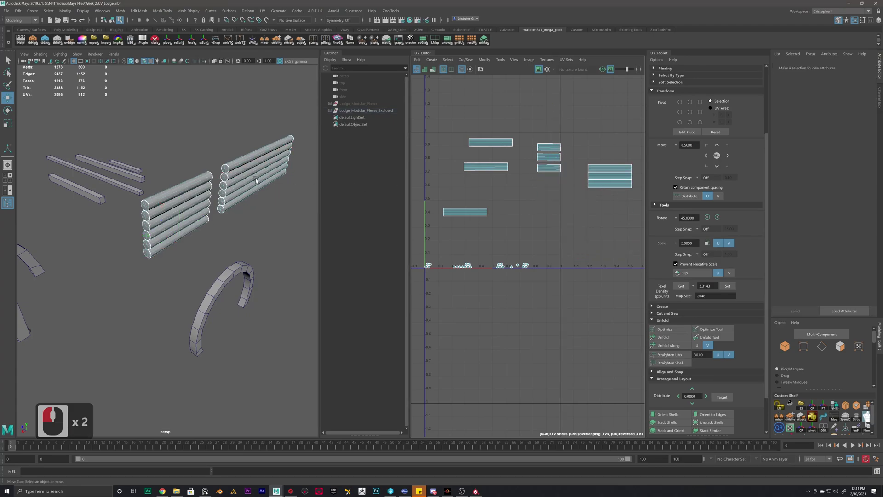
- Move the longer wall's top log shell above its middle shells and the bottom log shell below them
click(465, 212)
drag(466, 213, 608, 140)
double_click(233, 204)
drag(485, 167, 611, 209)
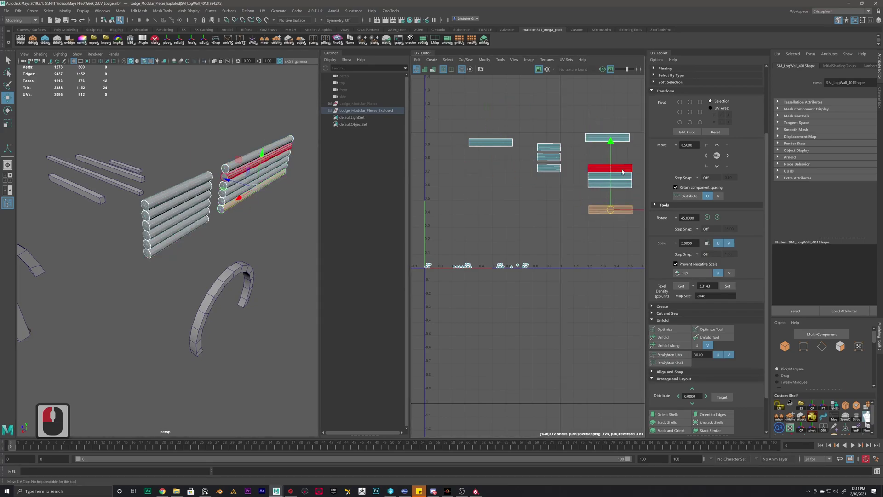
- Stack the longer wall's four middle log shells and line them up between the top and bottom log shells
click(617, 179)
shift+click(489, 143)
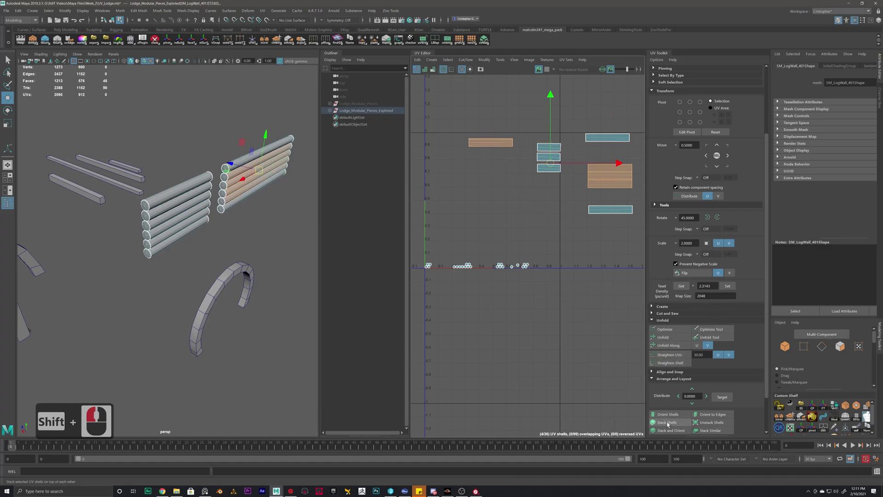
click(667, 422)
drag(550, 152, 607, 147)
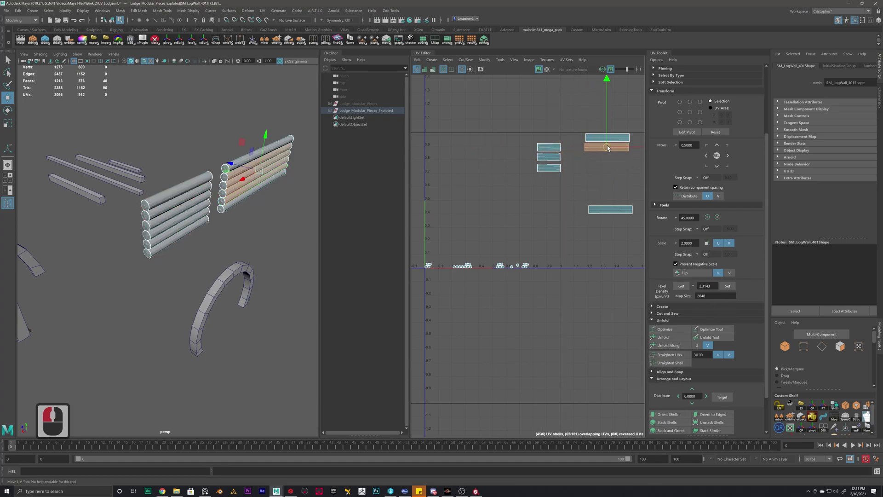
click(614, 209)
drag(613, 210, 606, 158)
click(585, 216)
- Stack all the round log end cap shells and place the stack just below the log shells
alt+scroll(523, 272, up, 5)
alt+middle_drag(522, 272, 610, 259)
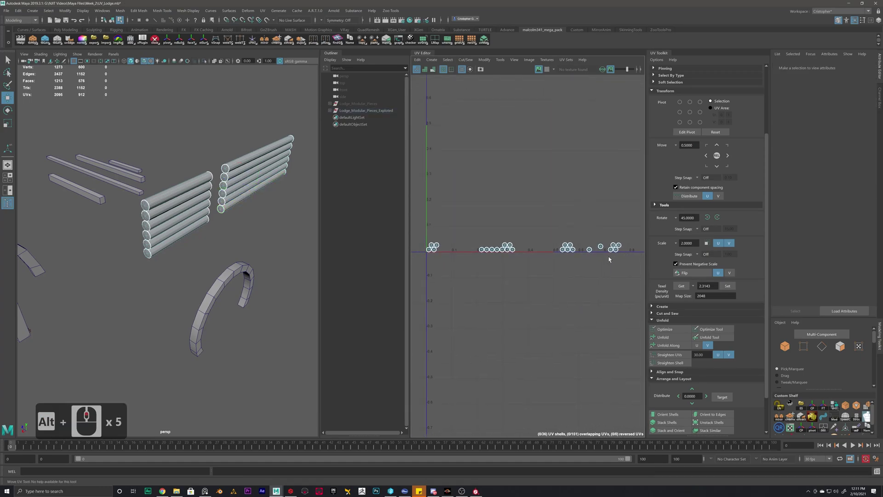
drag(628, 229, 418, 301)
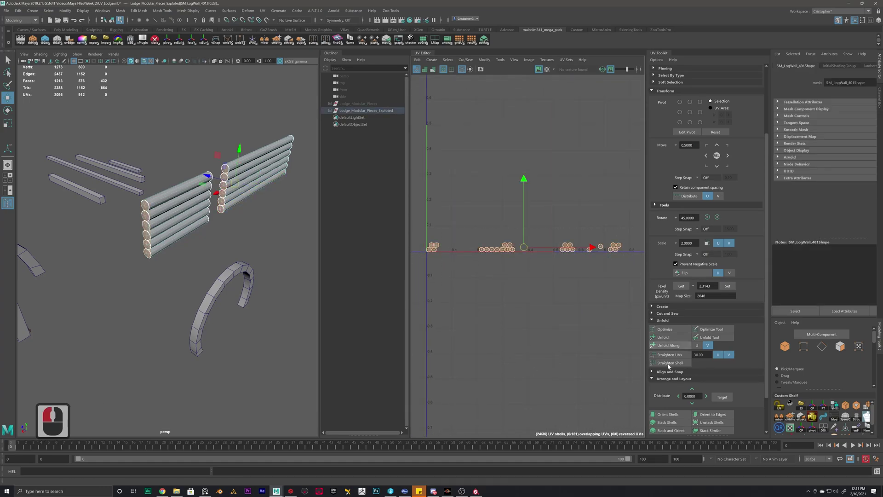
click(667, 421)
alt+scroll(578, 262, down, 9)
alt+middle_drag(574, 197, 491, 236)
drag(475, 297, 559, 235)
click(539, 260)
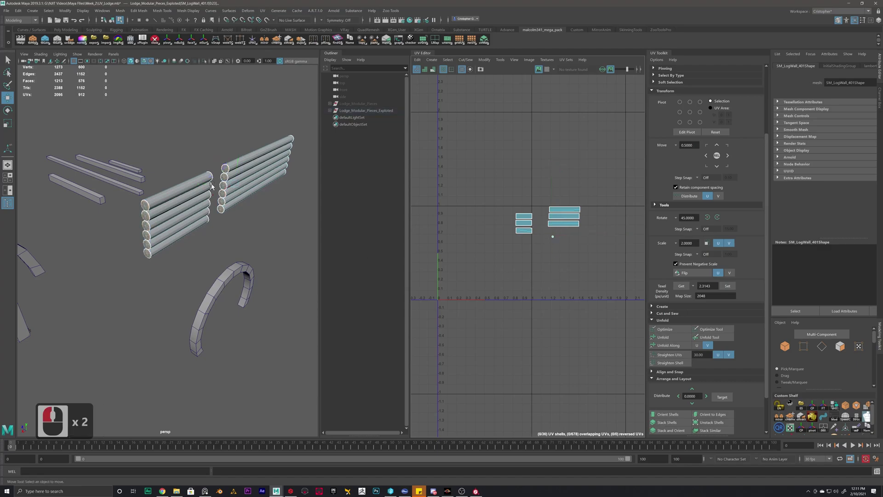
- Return to object selection and select the curved roof mesh SM_Roof
right_drag(259, 172, 299, 115)
click(299, 115)
scroll(203, 183, down, 9)
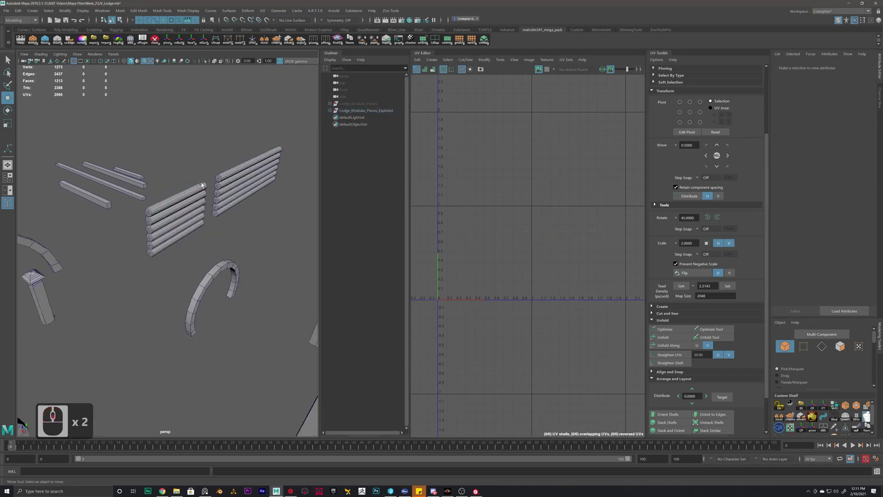
alt+middle_drag(89, 276, 140, 261)
click(116, 286)
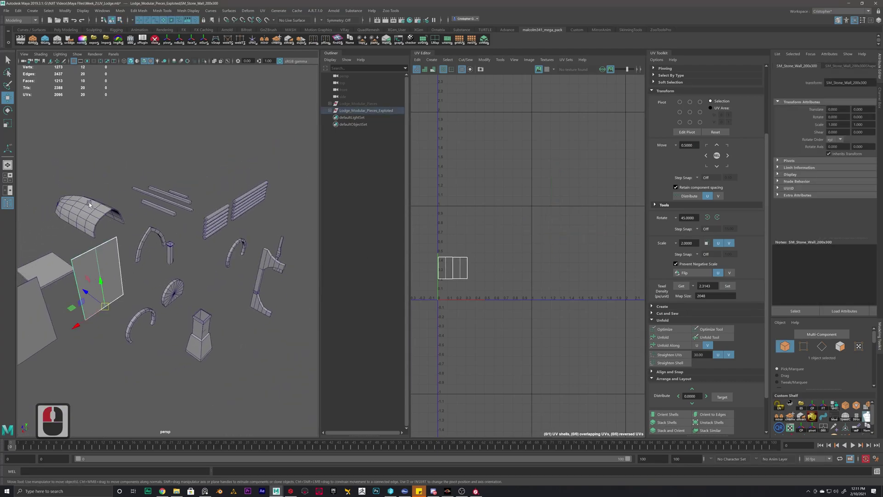
click(90, 204)
alt+scroll(483, 276, up, 2)
- Rotate the sideways roof UV shell with step snapping so its tip points down like the other roof shell
right_drag(483, 274, 460, 267)
click(481, 269)
key(e)
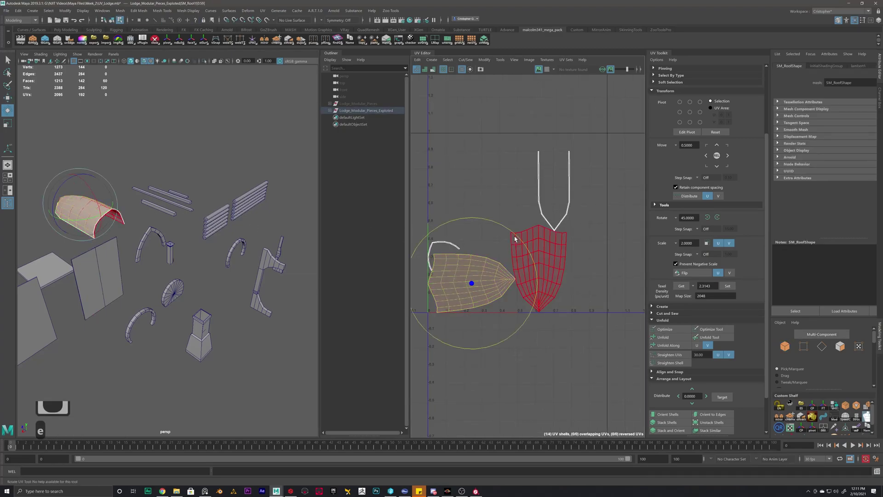
key(j)
drag(503, 222, 526, 323)
- Select both large roof shells and apply Stack Shells and Stack and Orient to them
click(588, 255)
drag(588, 254, 455, 303)
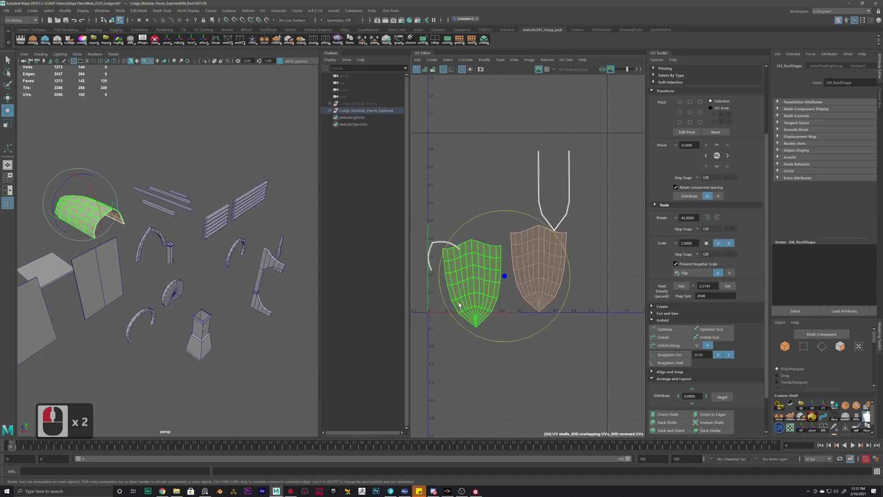
key(w)
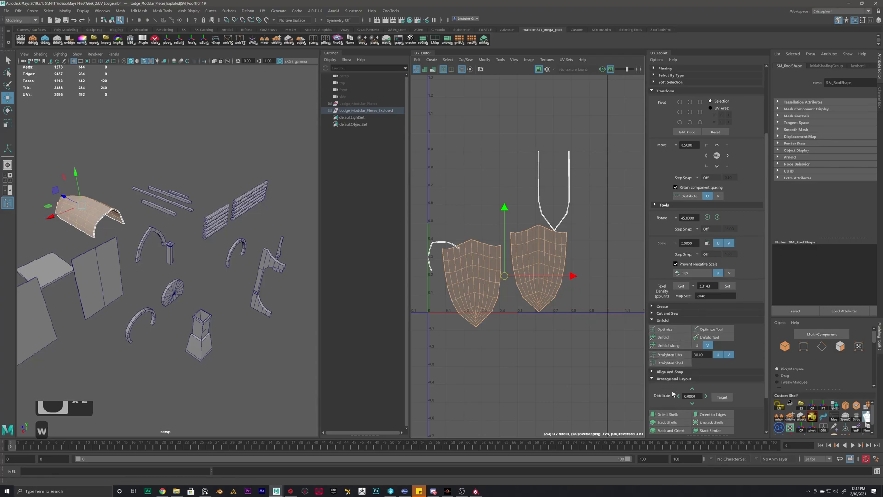
click(668, 422)
click(669, 430)
click(578, 312)
- Rotate one of the two stacked roof shells slightly to bring its outline in line with the other
click(527, 302)
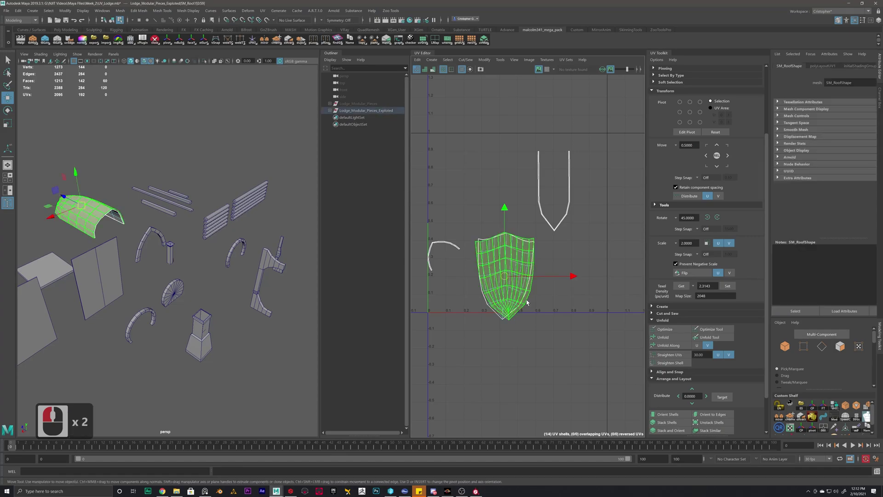
scroll(527, 300, up, 5)
key(e)
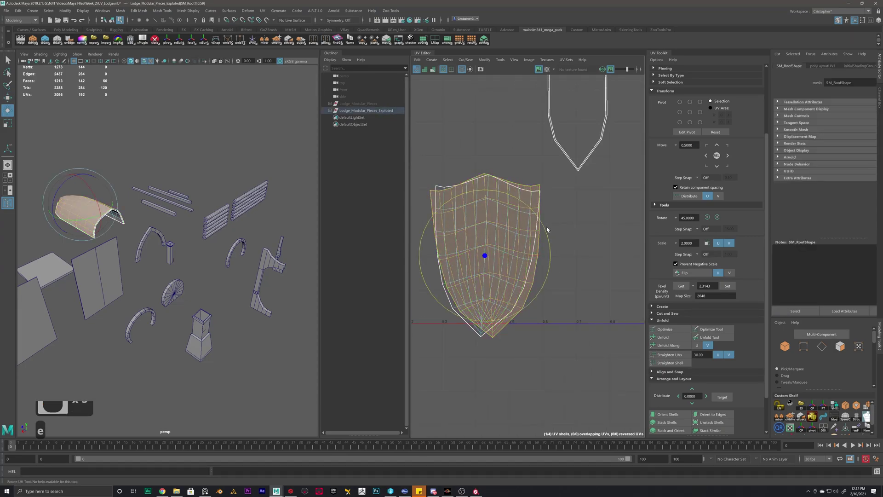
drag(547, 228, 547, 236)
click(574, 216)
drag(560, 180, 505, 219)
click(568, 325)
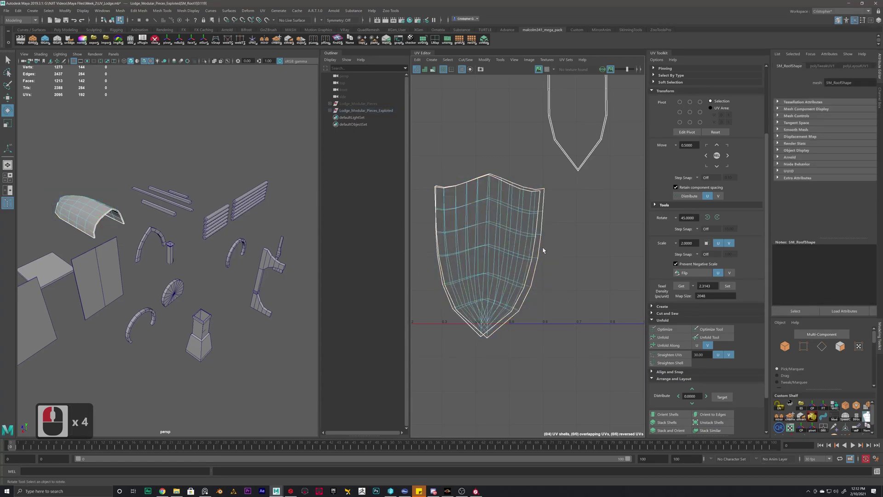
- Rotate the other stacked roof shell slightly to match and stack the two shells again
click(532, 261)
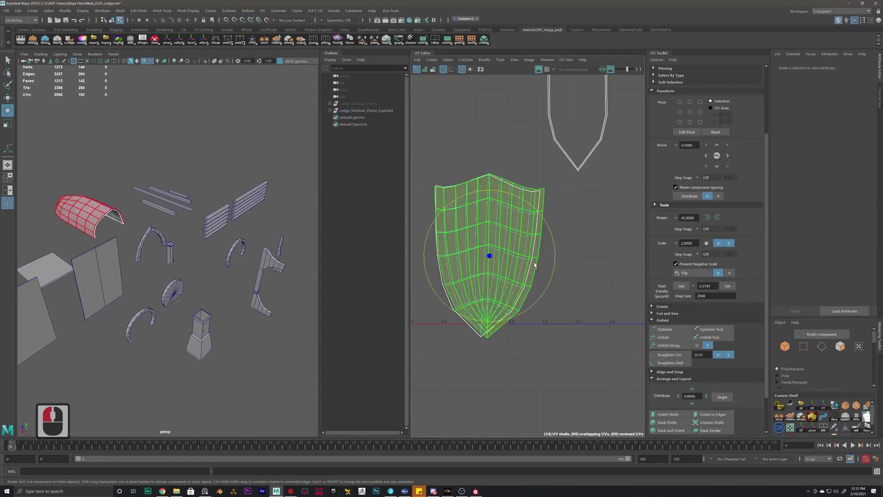
click(479, 339)
click(480, 338)
click(467, 344)
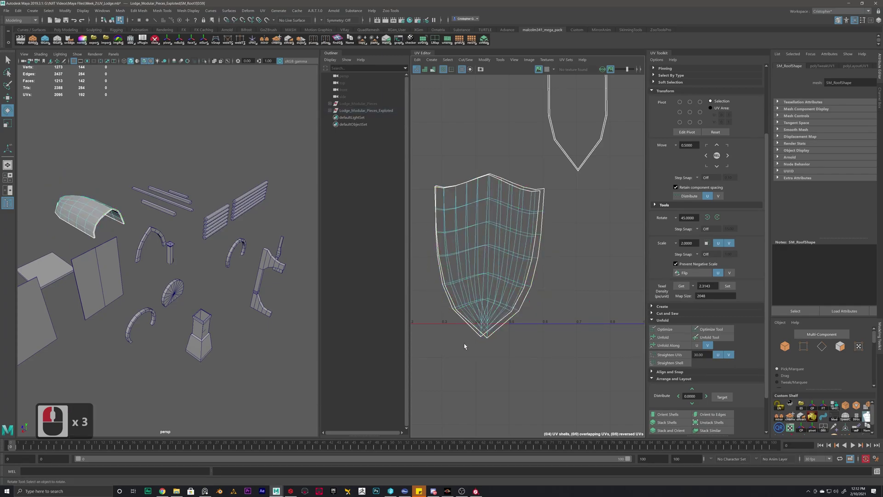
click(476, 330)
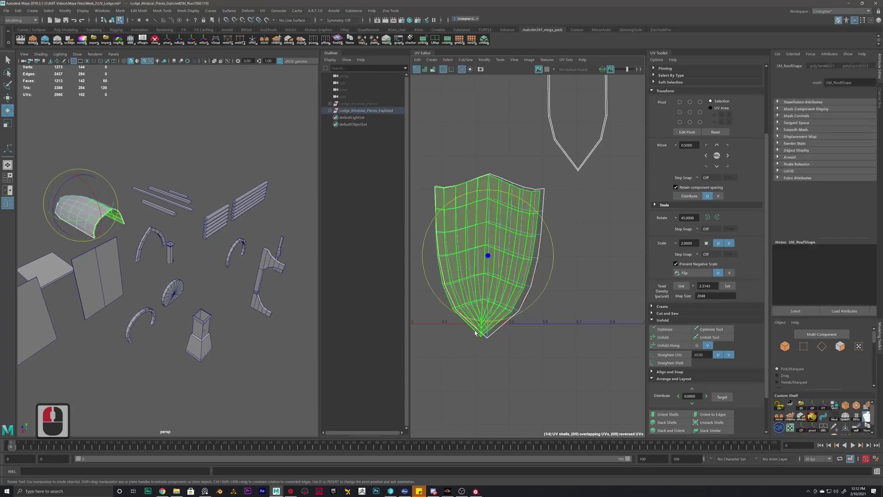
drag(554, 253, 556, 249)
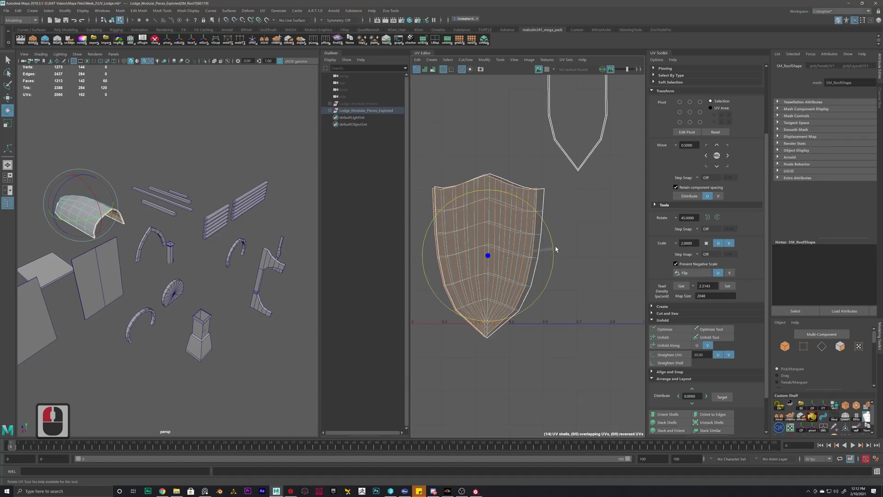
drag(602, 227, 483, 265)
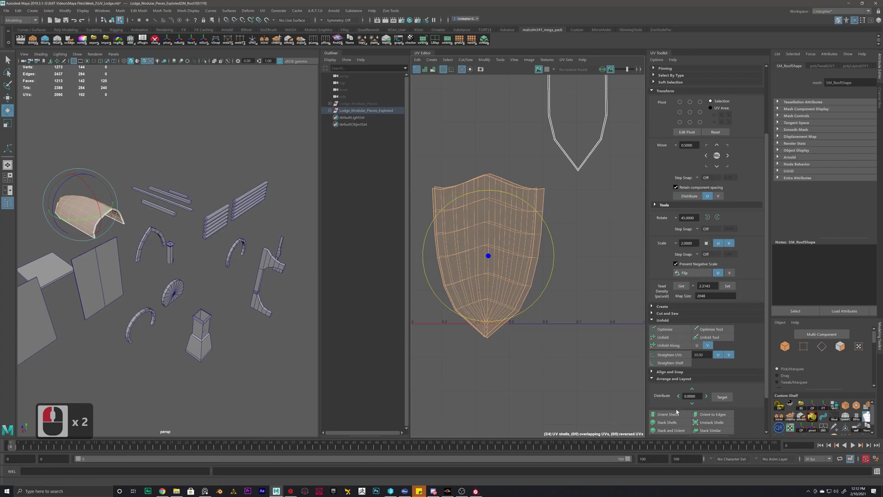
click(667, 422)
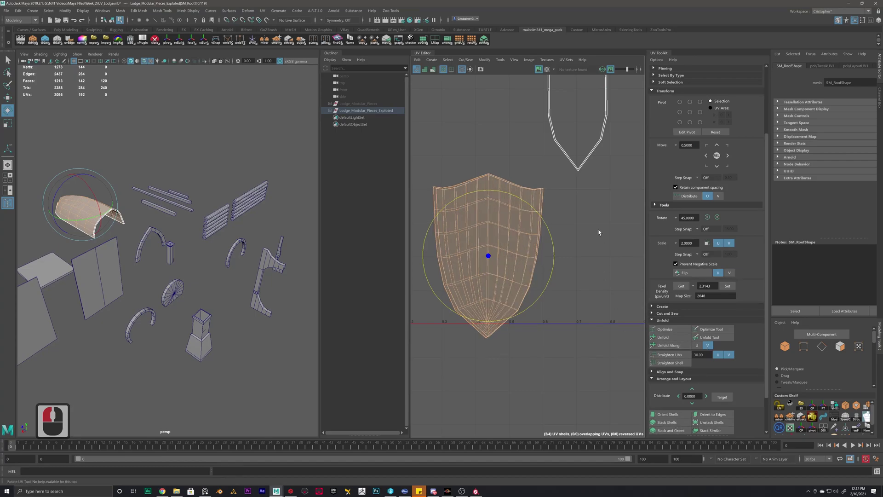
- Move one of the stacked roof shells horizontally until it sits beside the other
double_click(537, 244)
scroll(518, 230, down, 5)
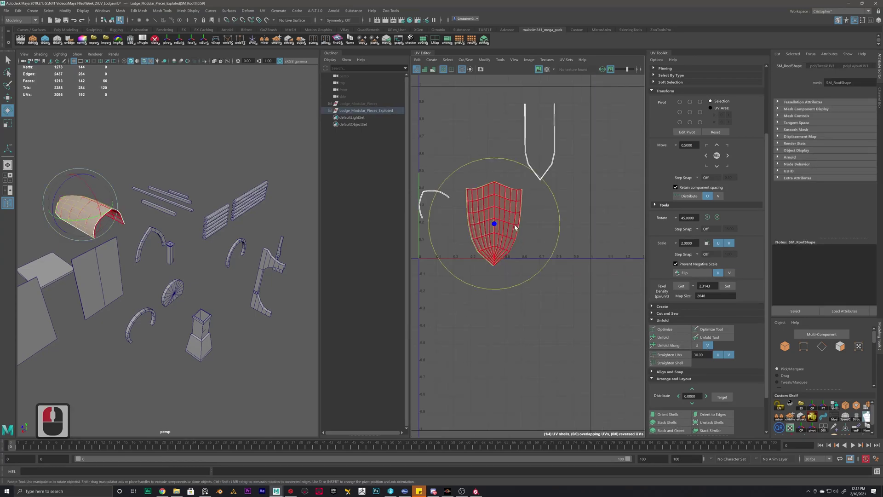
key(w)
drag(561, 222, 634, 221)
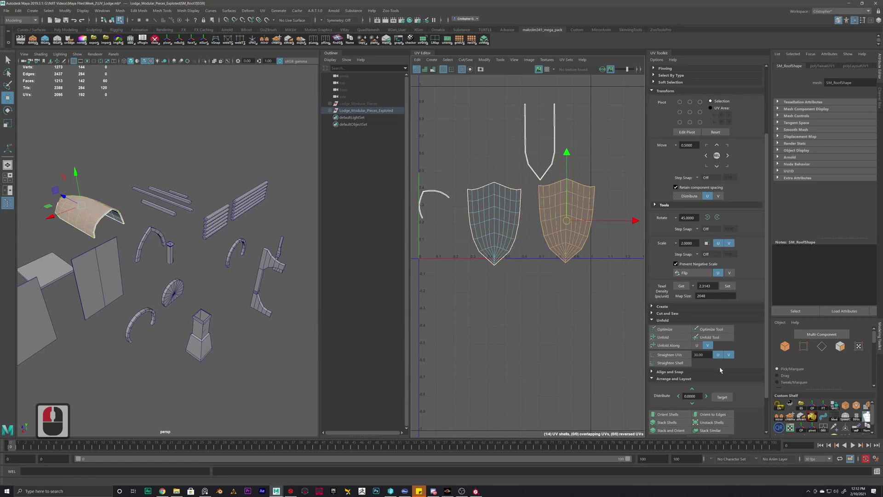
- Unfold the large roof shell that stayed in its original place
double_click(503, 198)
click(664, 337)
click(569, 272)
scroll(587, 202, up, 1)
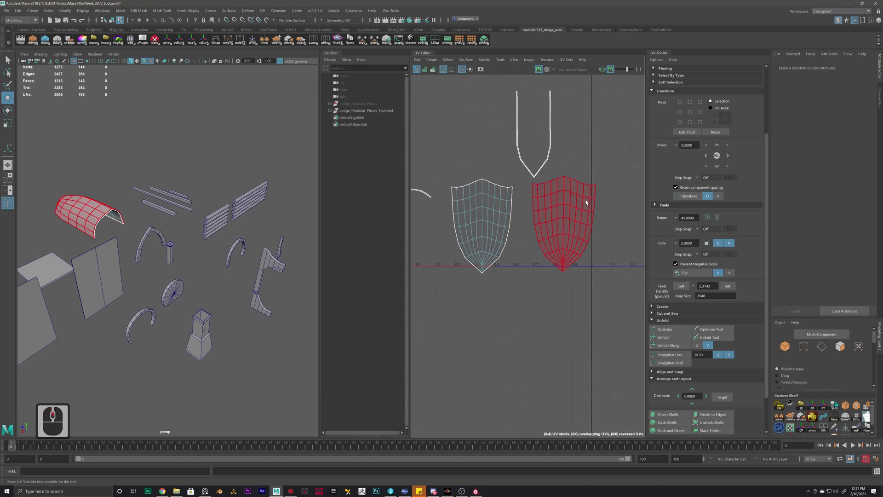
- Unfold the narrow U-shaped rim shell of the roof
alt+scroll(586, 202, down, 5)
alt+middle_drag(585, 203, 574, 253)
alt+scroll(568, 253, up, 6)
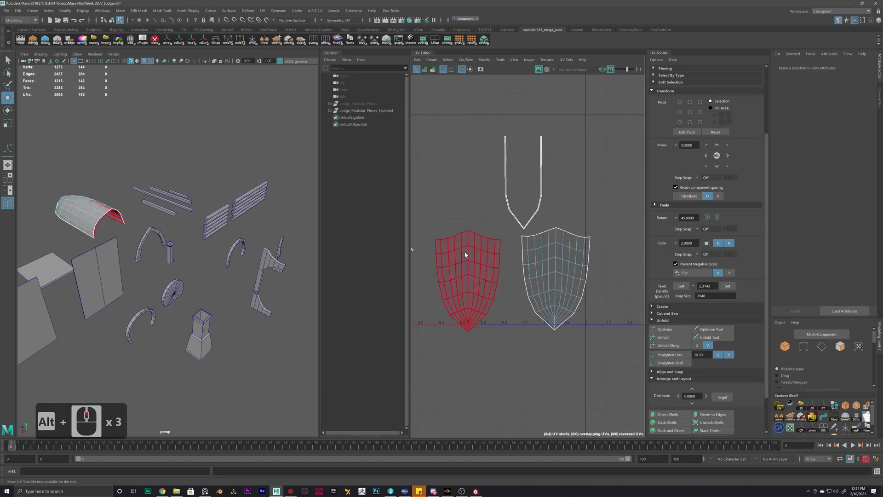
click(465, 254)
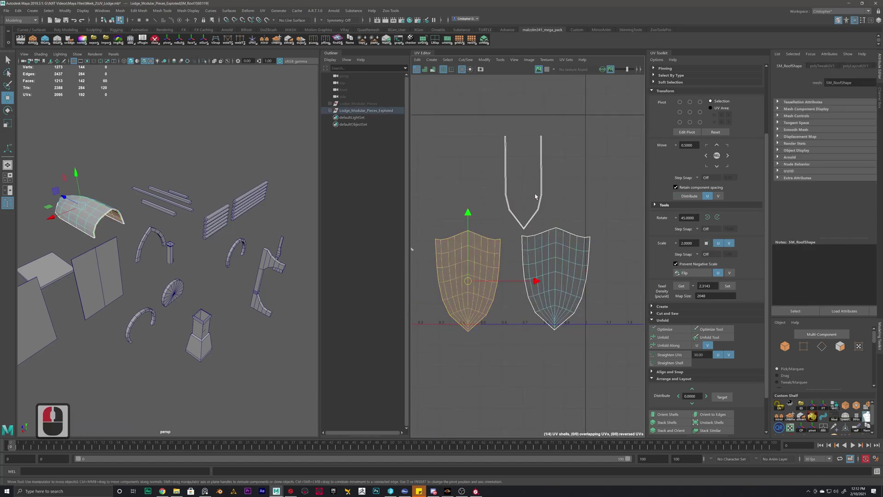
click(535, 196)
click(542, 193)
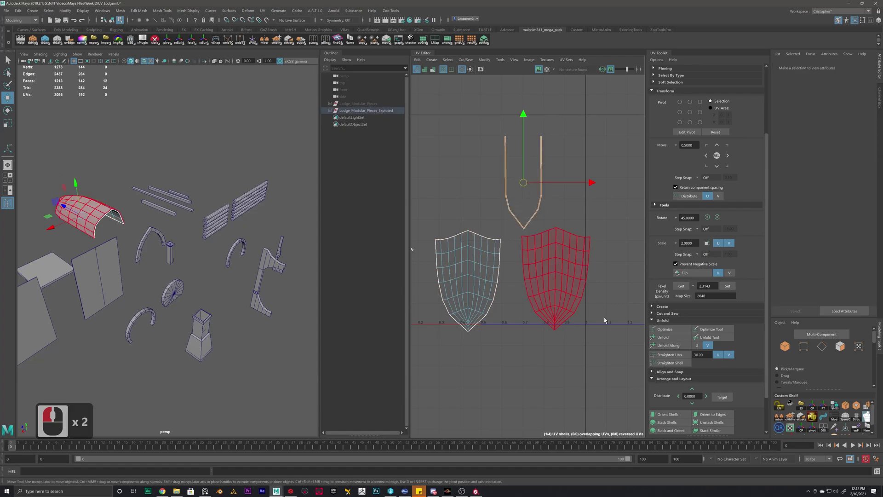
click(669, 338)
- Rotate the small arch-shaped roof edge shell upright and move it above the left-hand large roof shell
scroll(489, 227, down, 4)
click(433, 238)
key(e)
drag(479, 203, 485, 235)
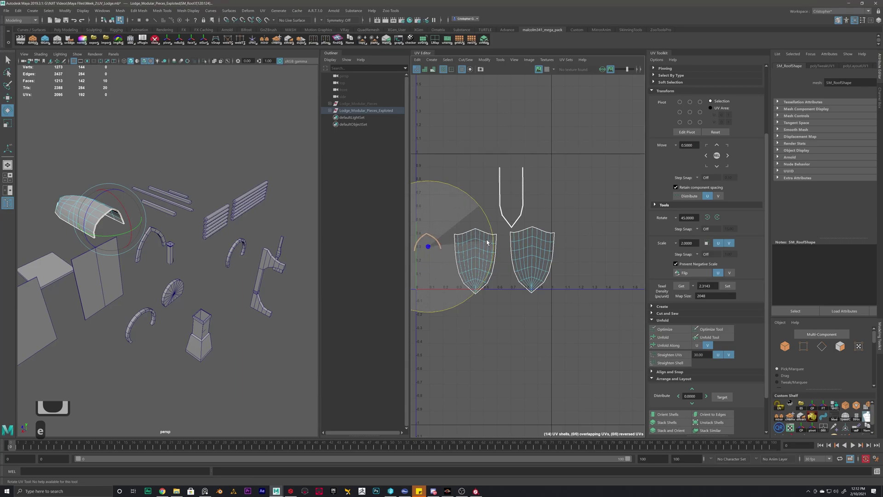
key(w)
drag(428, 247, 460, 204)
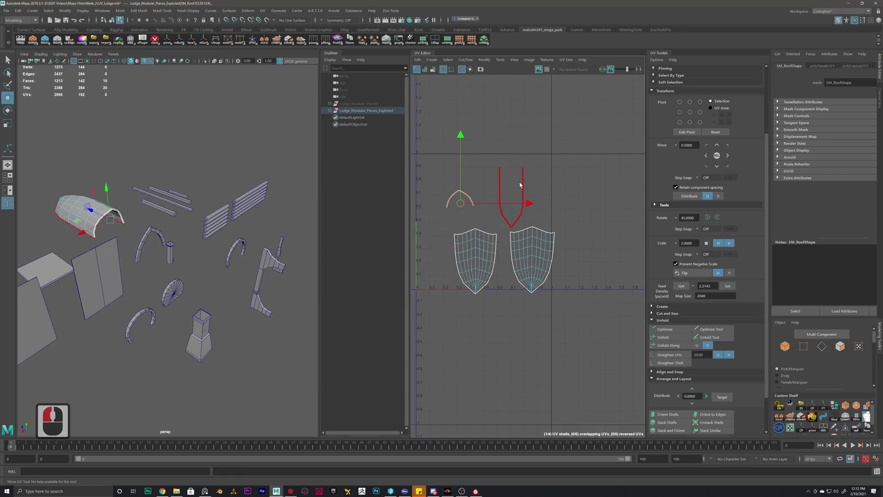
key(e)
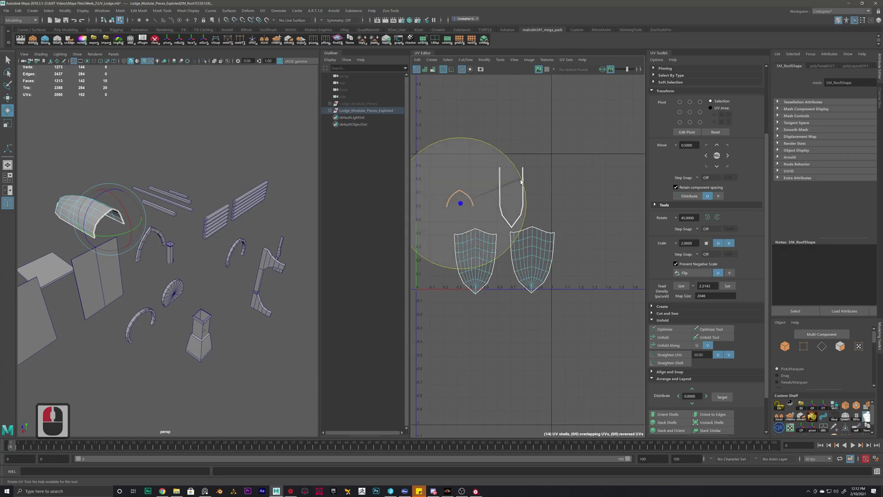
drag(520, 182, 521, 181)
click(561, 178)
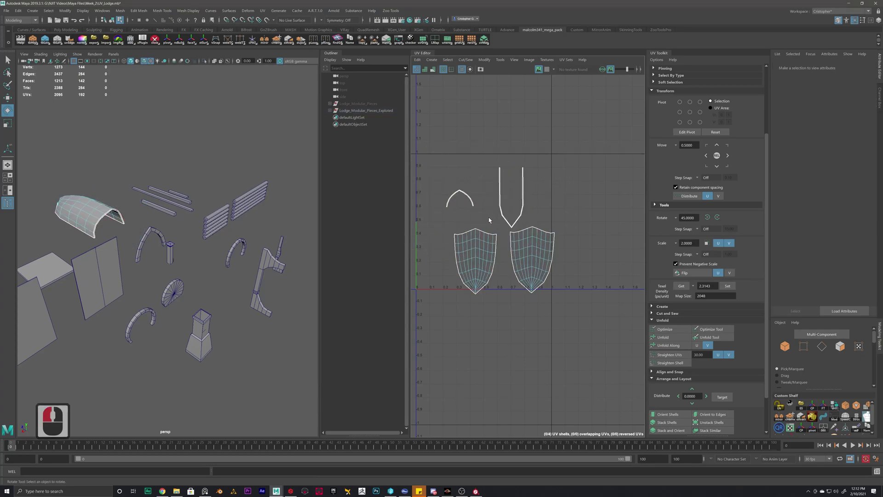
- Match the texel density of the right-hand large roof shell and both edge shells to the left-hand large roof shell, 1.5663 at map size 2048
click(474, 253)
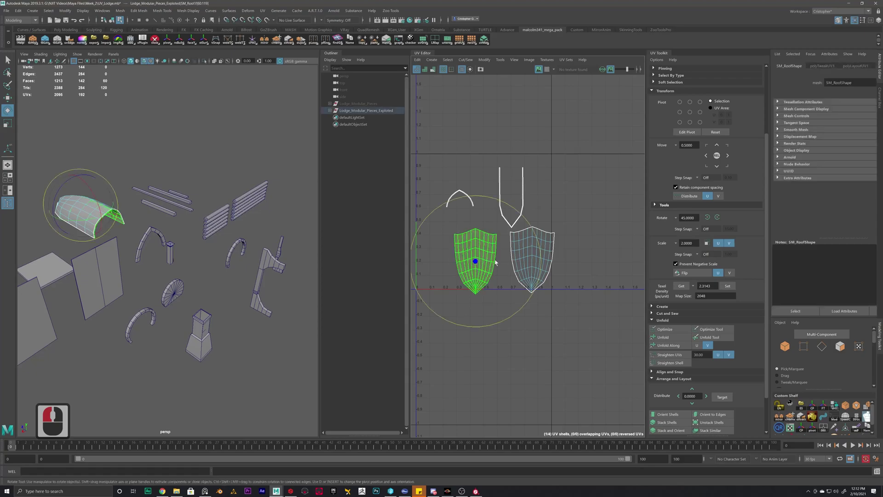
click(579, 183)
click(534, 257)
drag(538, 169, 441, 205)
click(728, 286)
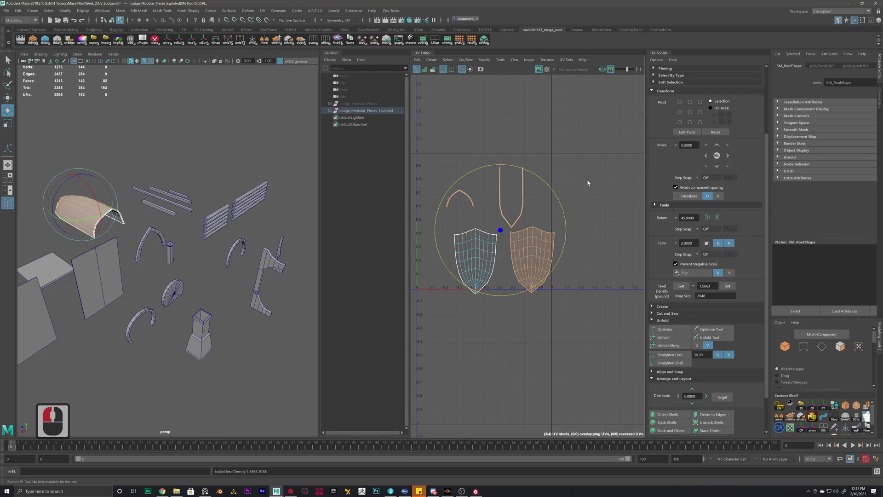
- Add the left-hand large roof shell to the selection and scale up all four roof shells together
shift+click(476, 257)
key(r)
drag(501, 231, 512, 225)
- Move the two large roof shells side by side onto the lower edge of the UV tile, starting at its lower-left corner
key(w)
click(471, 260)
drag(471, 260, 442, 249)
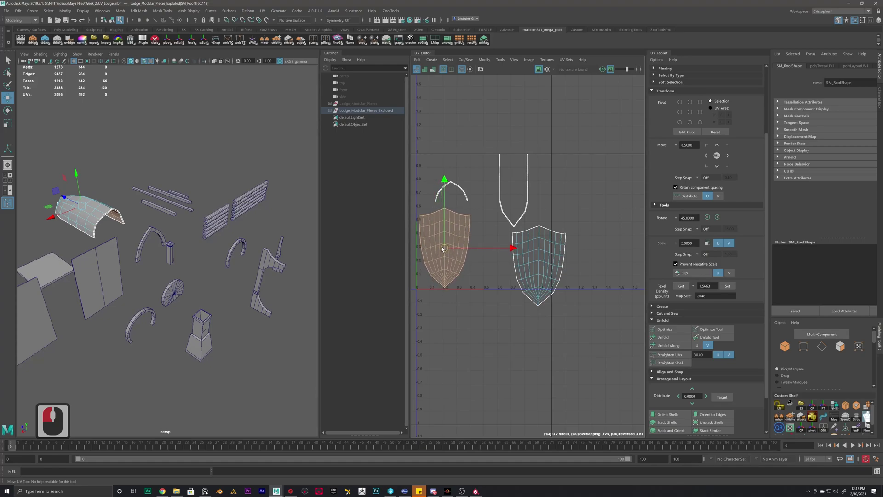
double_click(539, 265)
drag(539, 266, 501, 247)
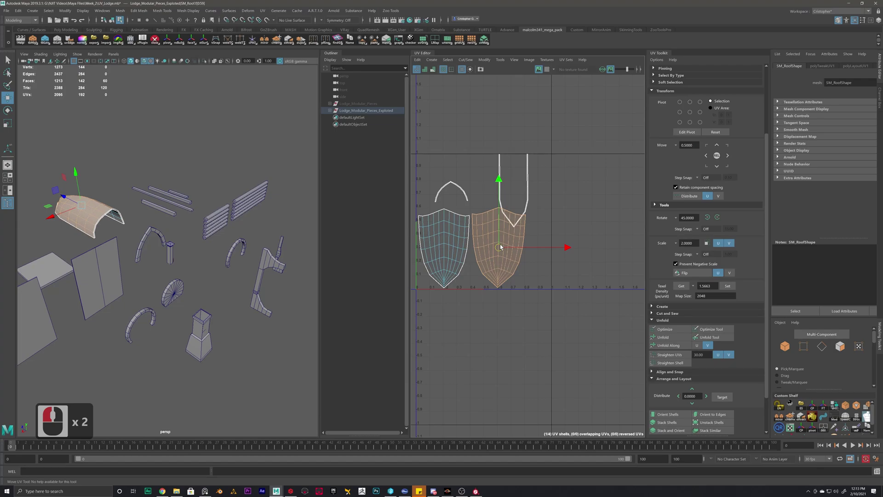
- Stack the two large roof shells, move the stack to the UV tile's lower-left corner and check the overlap up close
drag(533, 254, 428, 278)
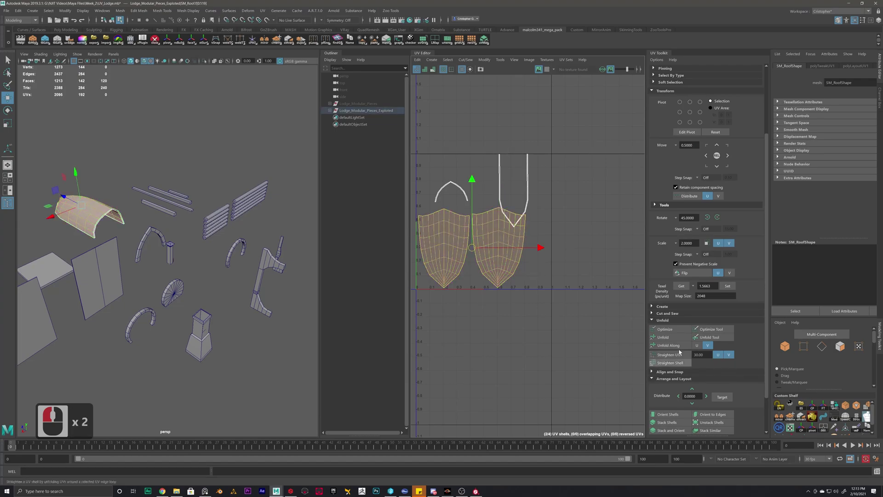
click(675, 423)
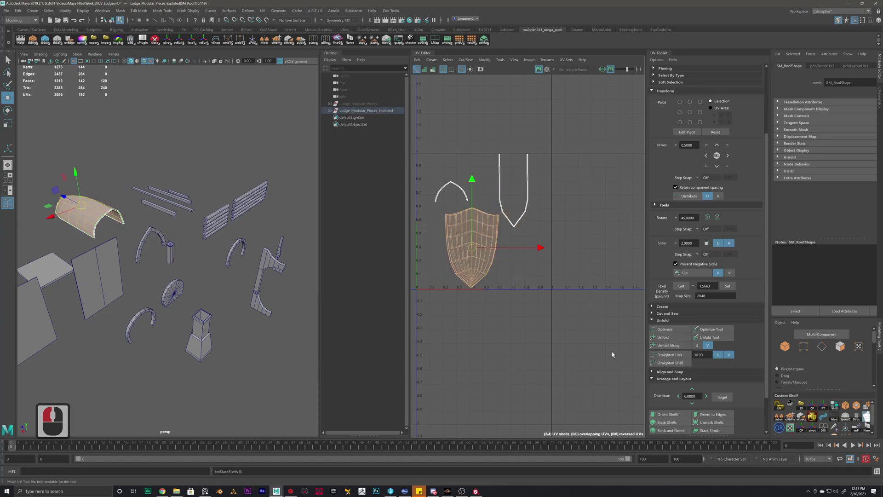
drag(446, 250, 447, 248)
click(474, 248)
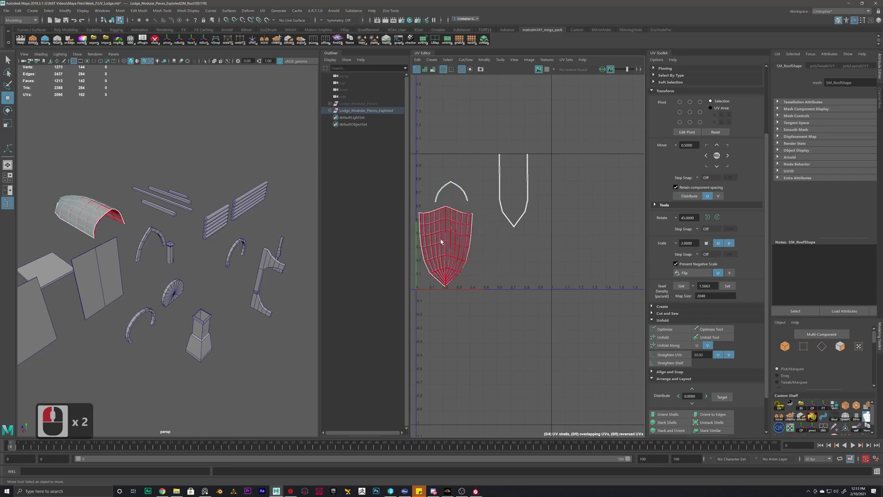
scroll(529, 244, up, 8)
alt+middle_drag(610, 213, 558, 220)
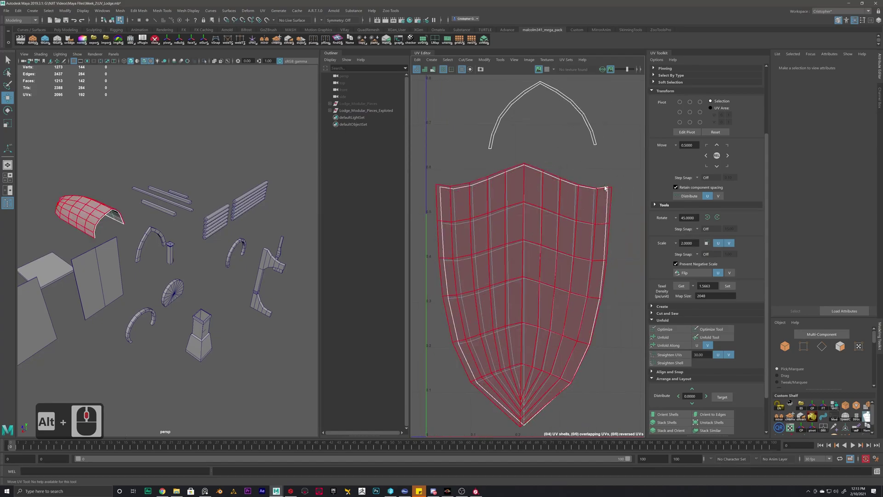
alt+middle_drag(530, 247, 577, 236)
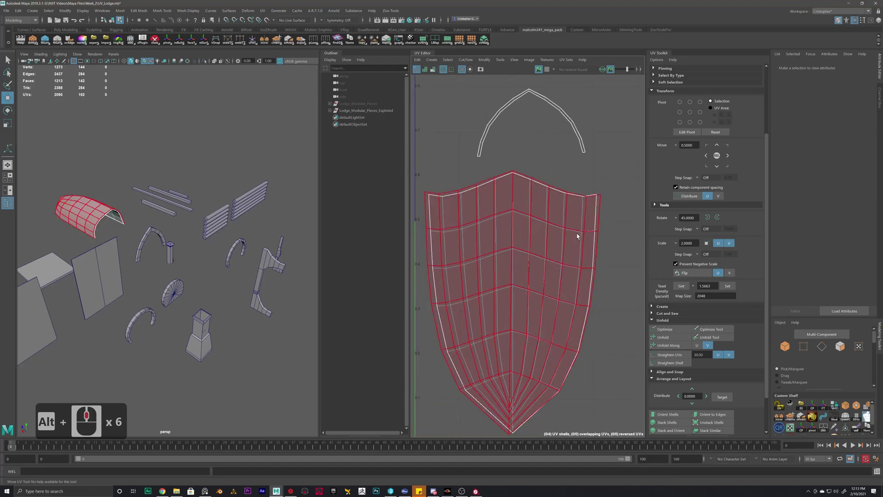
click(569, 238)
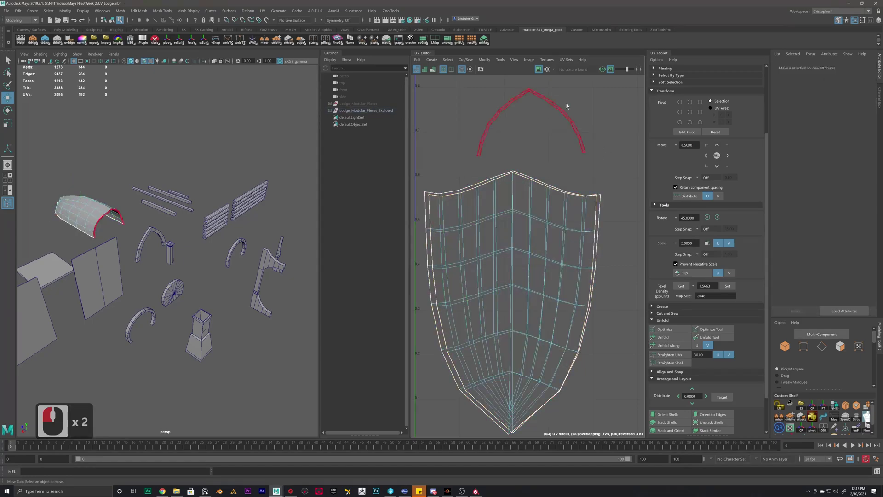
- Shift the arch-shaped edge shell closer above the stacked roof shells and place the U-shaped rim shell directly beside the stack
alt+middle_drag(562, 109, 540, 195)
alt+scroll(540, 195, down, 5)
click(540, 198)
drag(523, 204, 503, 206)
double_click(603, 193)
drag(603, 193, 580, 280)
alt+middle_drag(579, 279, 534, 274)
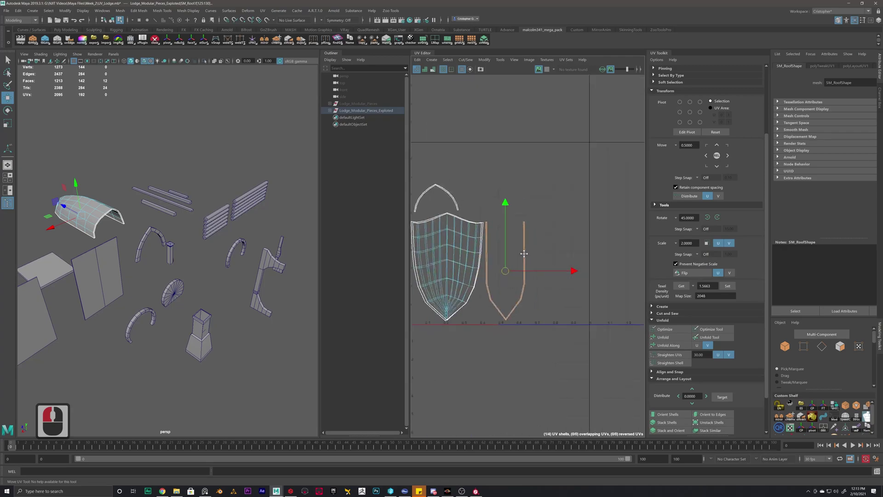
- Delete the roof's construction history in object mode and add both log walls and both stone walls to the selection
alt+scroll(473, 243, down, 5)
right_click(105, 214)
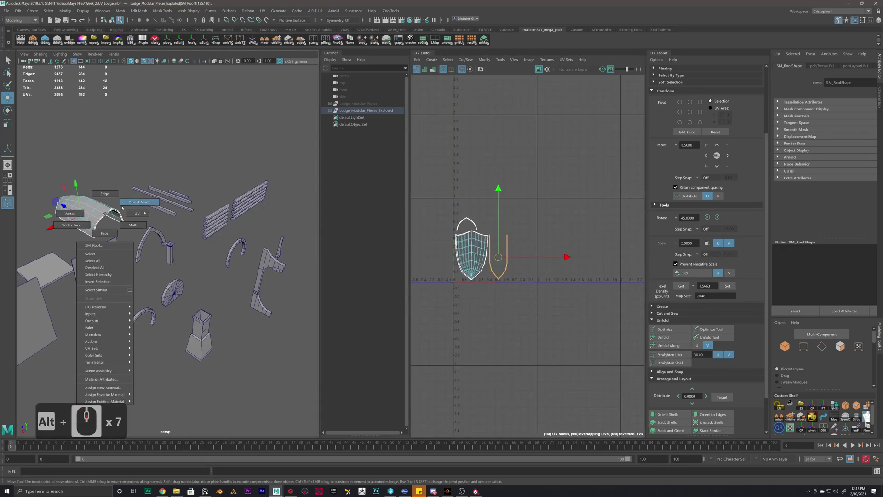
click(106, 210)
key(alt+shift+d)
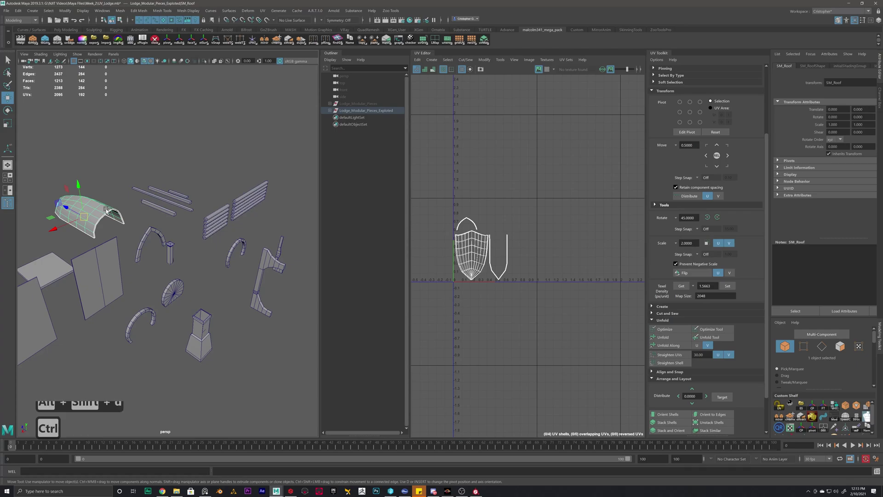
shift+click(216, 220)
shift+click(250, 200)
shift+click(101, 272)
shift+click(29, 338)
- Move the UV shell of the 400x300 stone wall up along the upper edge of the UV tile, clear of the roof shells
alt+scroll(575, 230, up, 5)
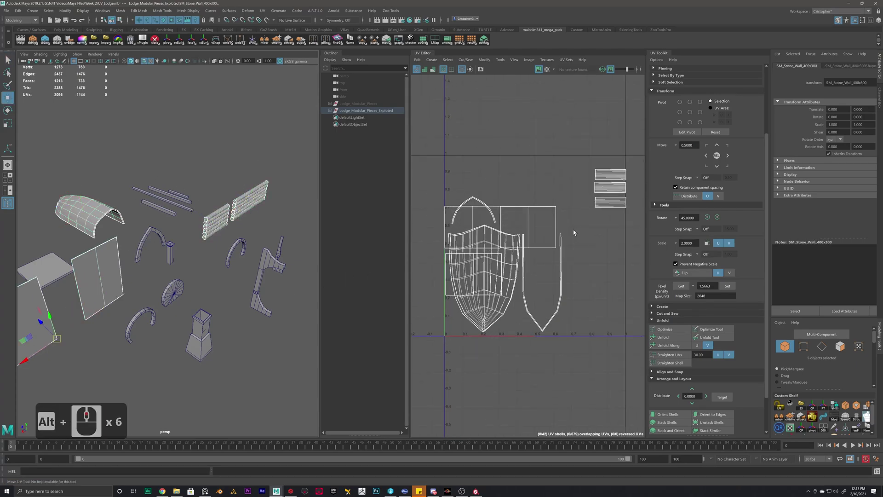
alt+middle_drag(576, 230, 538, 220)
right_drag(499, 205, 464, 199)
click(462, 211)
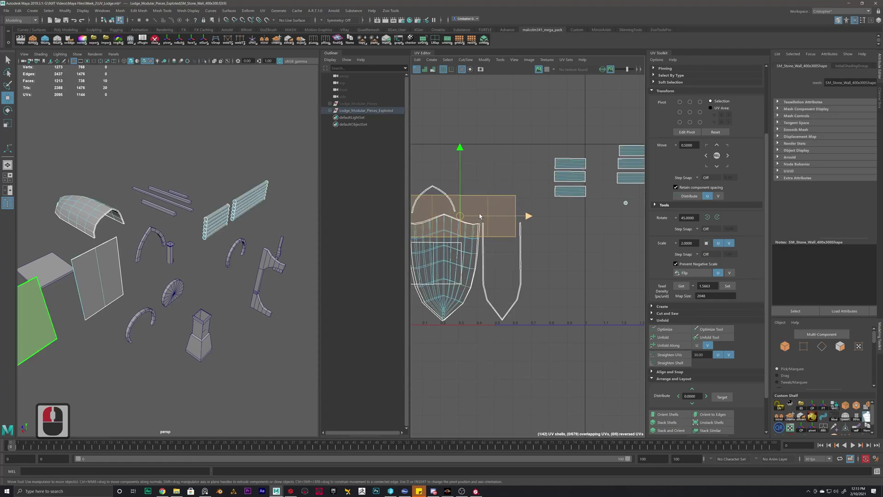
drag(461, 212, 501, 167)
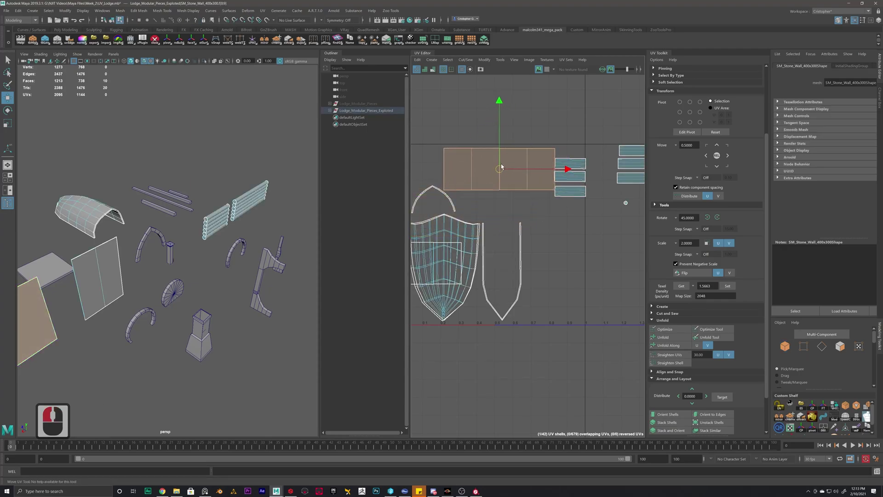
- Move the log wall shells down and out past the right edge of the UV tile
alt+middle_drag(551, 199, 554, 169)
drag(509, 211, 585, 277)
click(526, 216)
alt+middle_drag(526, 216, 608, 210)
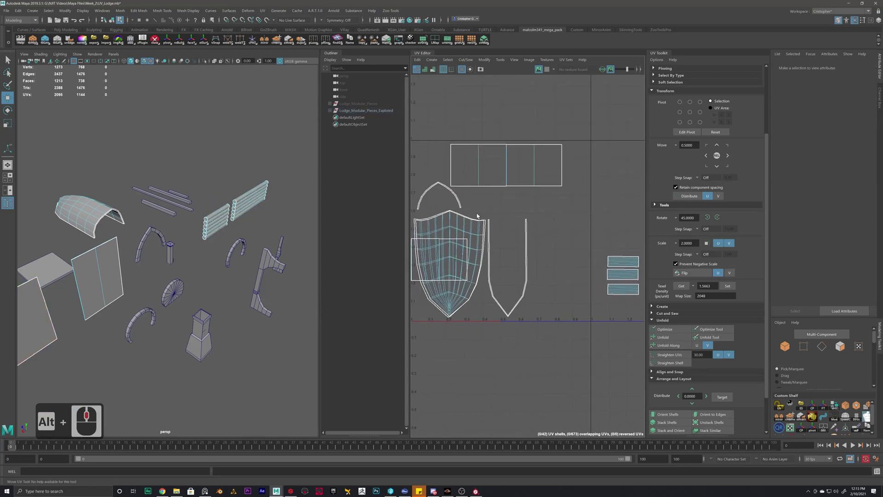
- Move the 200x300 stone wall shell below the 400x300 one and line up both at the right side of the UV tile
click(419, 281)
drag(442, 258, 557, 212)
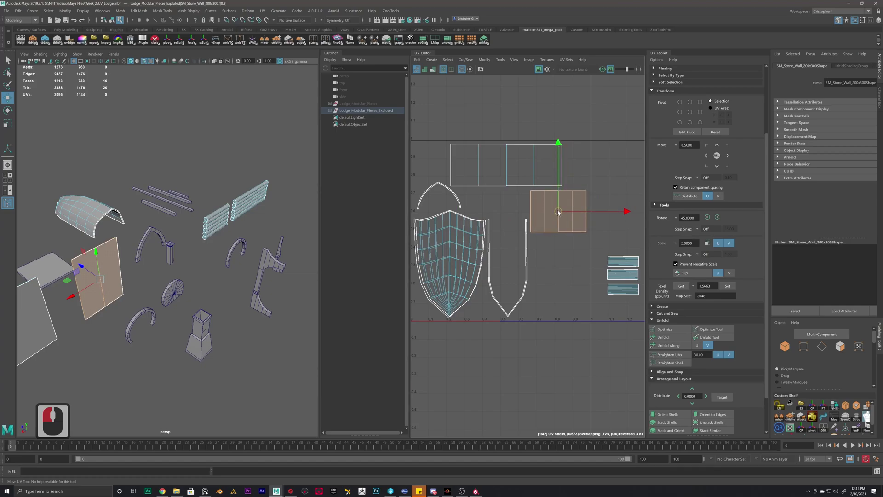
click(505, 153)
drag(517, 159, 532, 166)
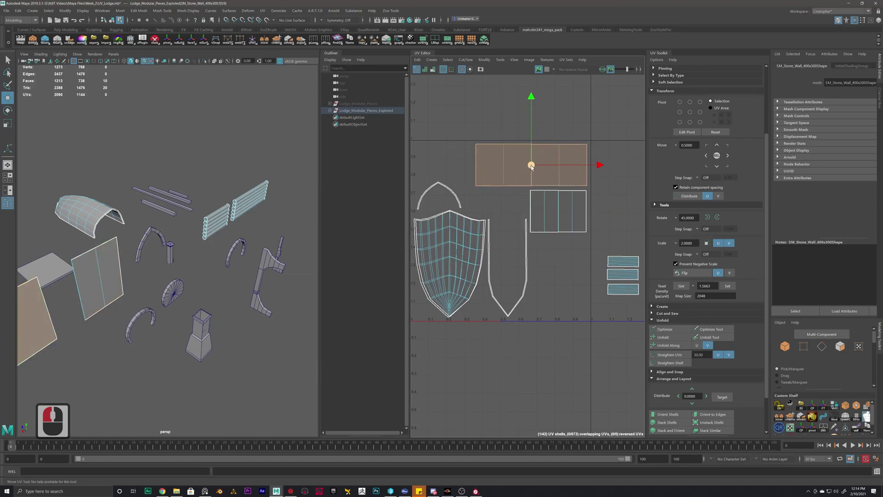
- Scale up both stone wall shells together and fit them into the upper-right corner of the UV tile
shift+click(547, 204)
key(e)
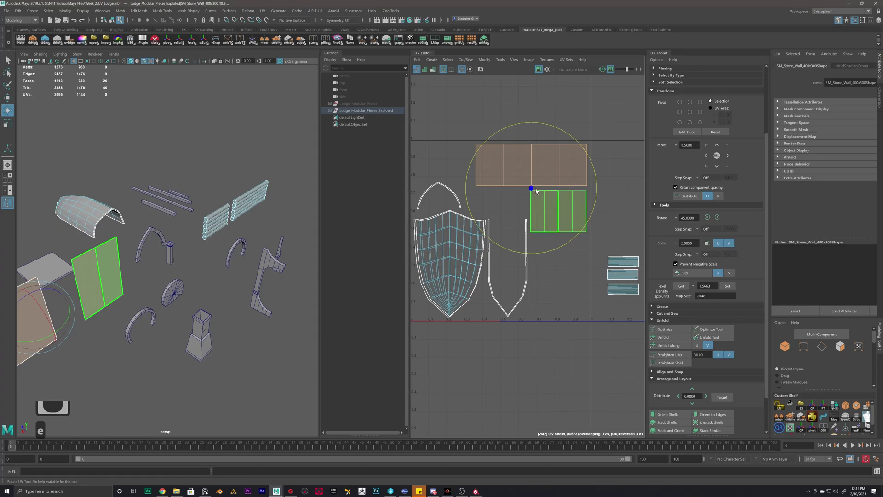
key(r)
drag(532, 188, 530, 192)
key(r)
key(w)
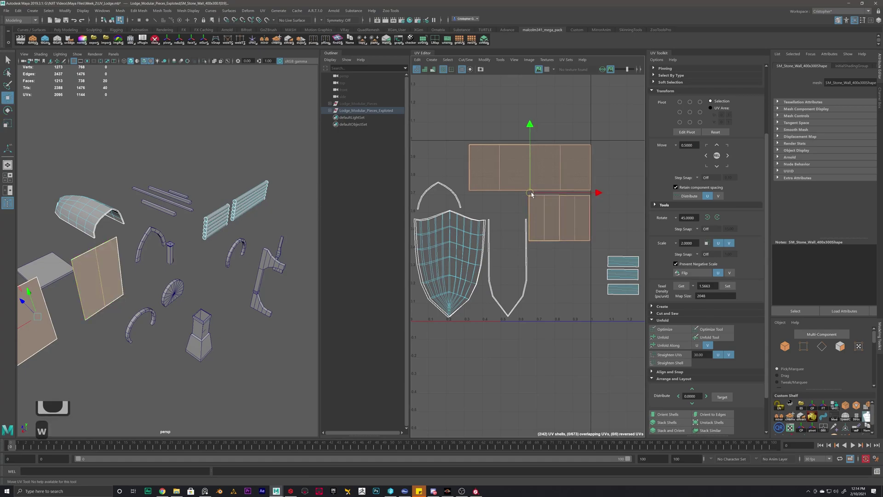
click(568, 274)
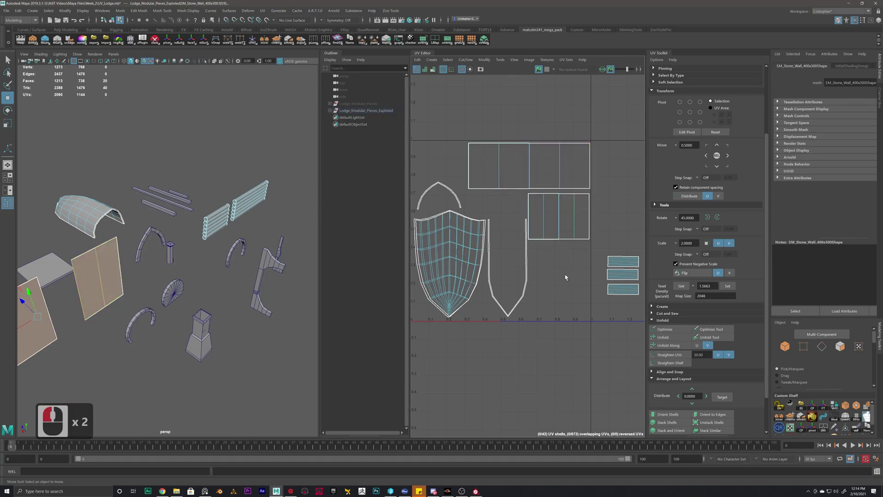
- Move the short log wall's three shells into the UV tile below the small stone wall shell and close up the top shell's gap
alt+middle_drag(568, 274, 499, 235)
drag(543, 268, 543, 268)
drag(558, 233, 482, 242)
double_click(486, 251)
scroll(490, 229, up, 9)
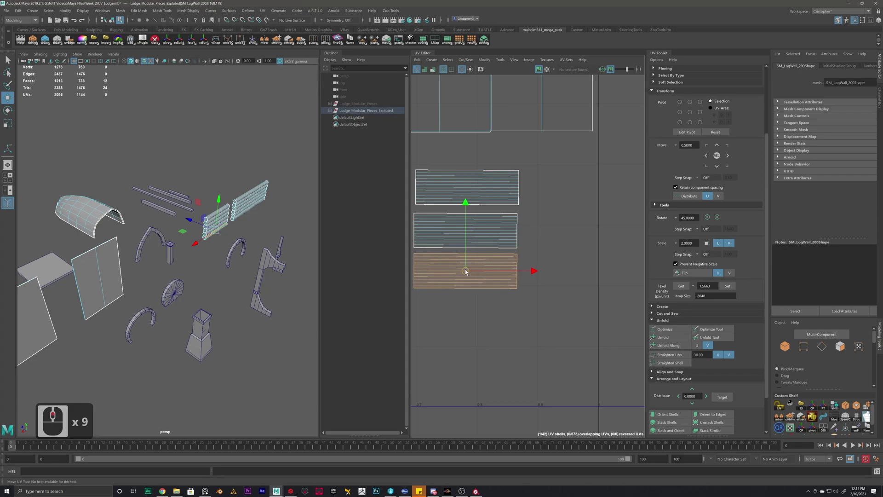
double_click(465, 188)
drag(465, 188, 463, 194)
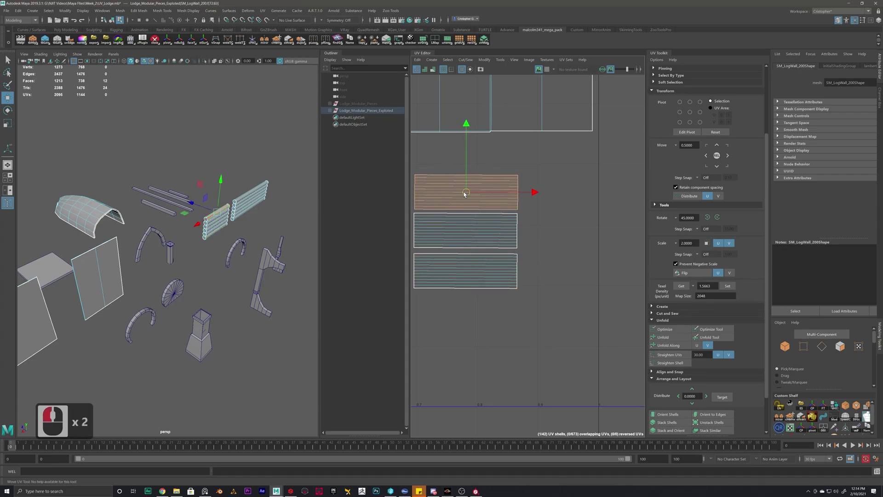
- Scale up the three short log wall shells together and move them into the upper-left corner of the UV tile
drag(509, 178, 438, 318)
scroll(480, 286, down, 14)
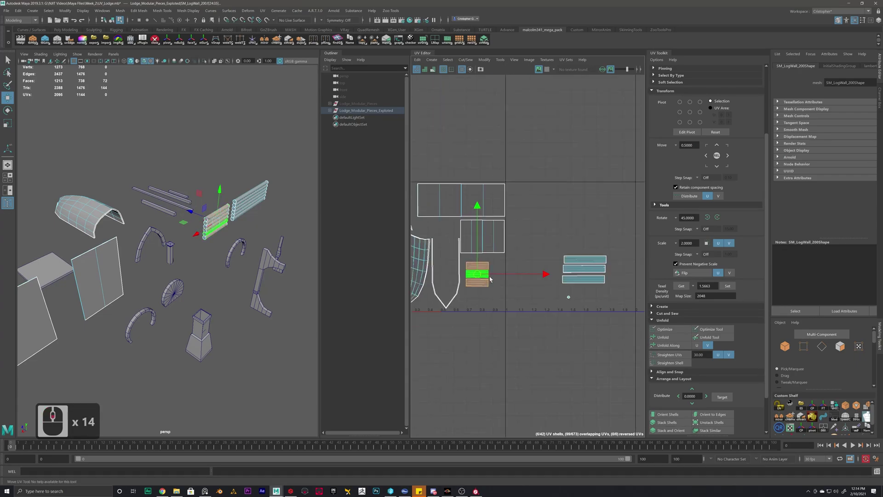
alt+middle_drag(487, 276, 517, 279)
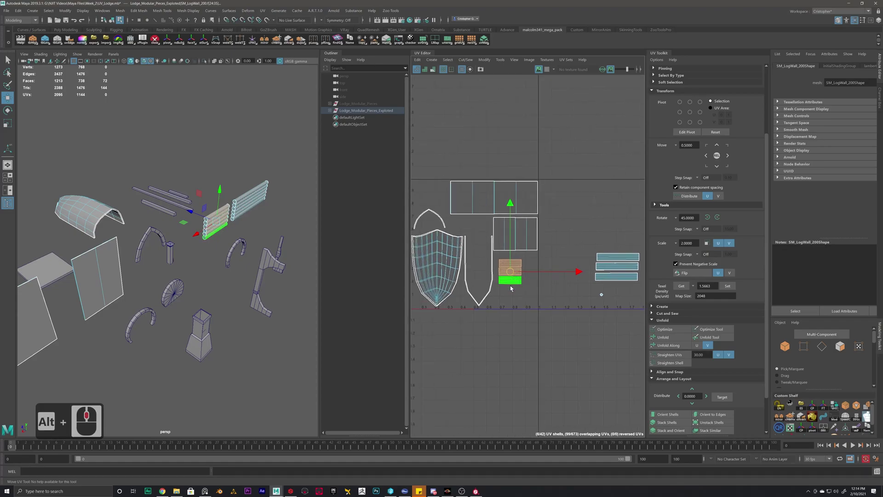
key(r)
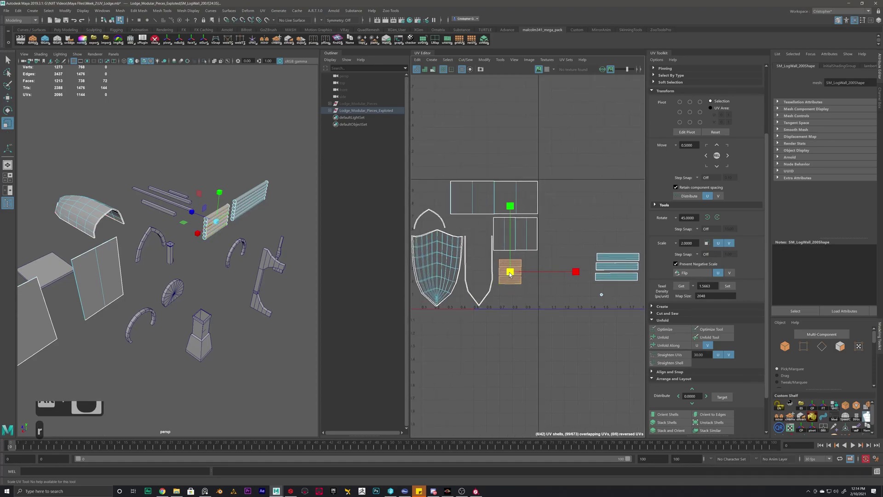
key(w)
drag(516, 270, 479, 261)
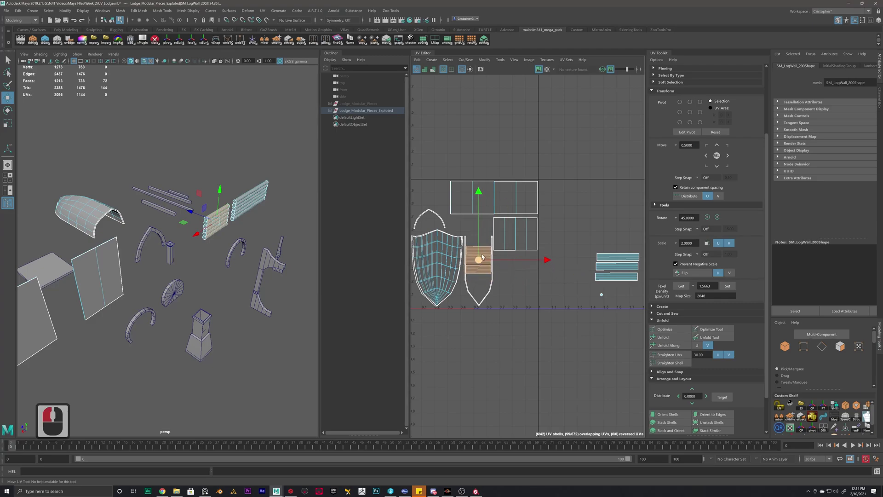
alt+middle_drag(479, 262, 518, 281)
drag(518, 281, 470, 240)
double_click(468, 239)
double_click(458, 213)
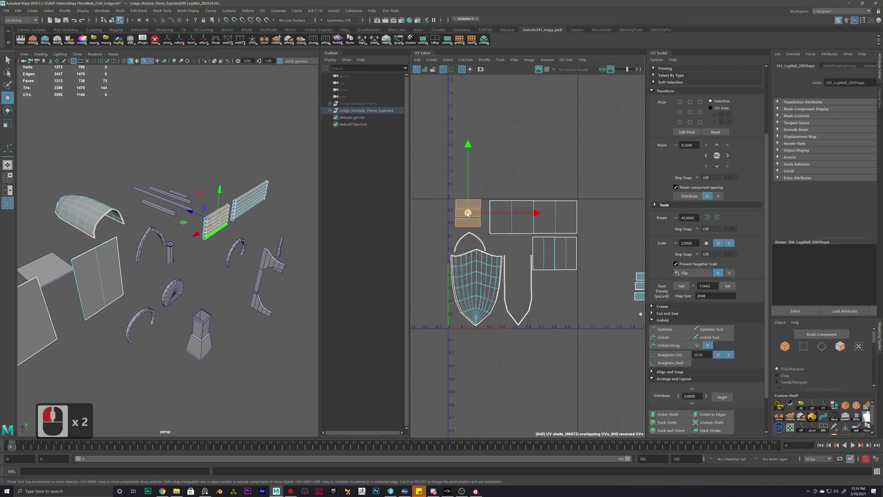
- Select the tiny stacked log wall shells outside the UV tile and move them in among the roof and stone wall shells
alt+middle_drag(616, 313, 565, 298)
drag(575, 286, 456, 232)
click(576, 304)
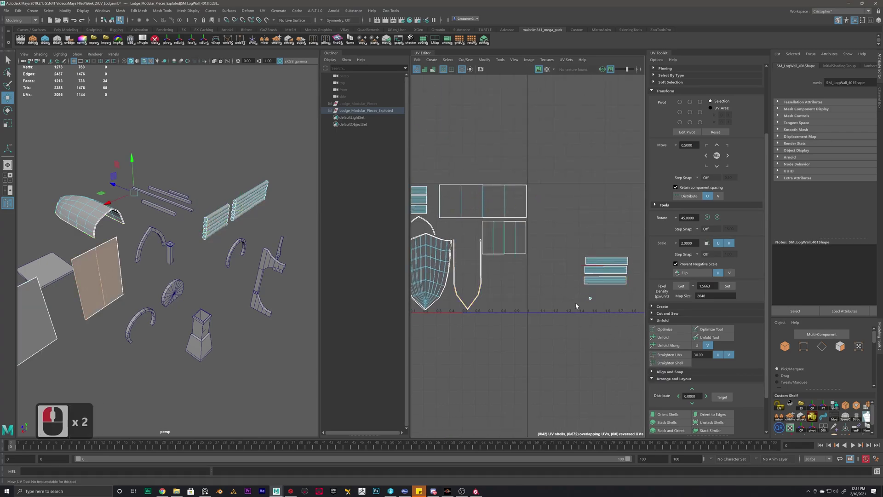
drag(598, 306, 568, 288)
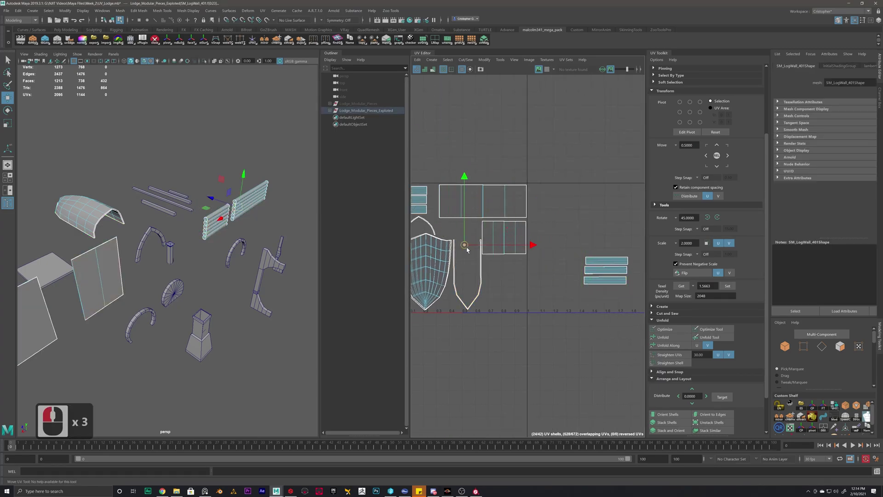
- Move the three long log wall shells into the UV tile's lower-right corner and close the gaps between them
double_click(605, 270)
drag(605, 270, 505, 283)
scroll(503, 284, up, 5)
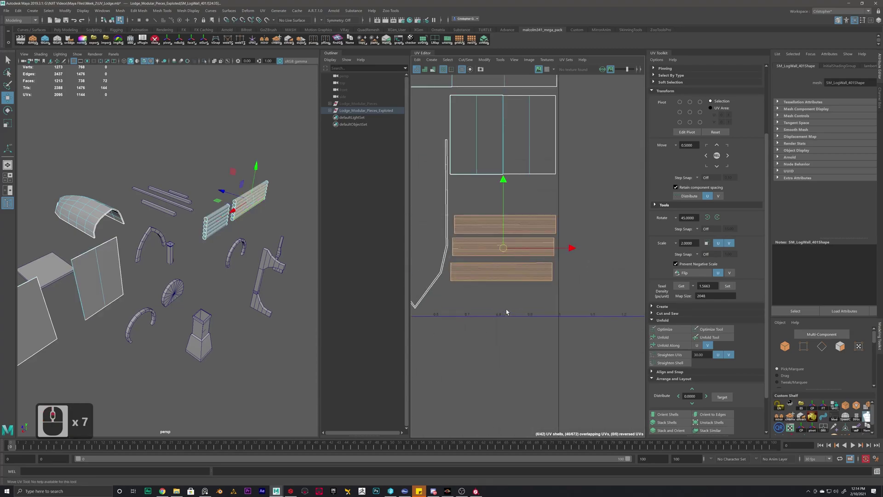
click(501, 269)
drag(501, 269, 505, 264)
drag(502, 219, 500, 220)
drag(504, 214, 505, 281)
- Sample the texel density of a short log wall shell and apply it, 1.7559 at map size 2048, to the tiny stacked log wall shells
scroll(501, 277, down, 9)
alt+middle_drag(451, 222, 536, 251)
scroll(481, 206, up, 2)
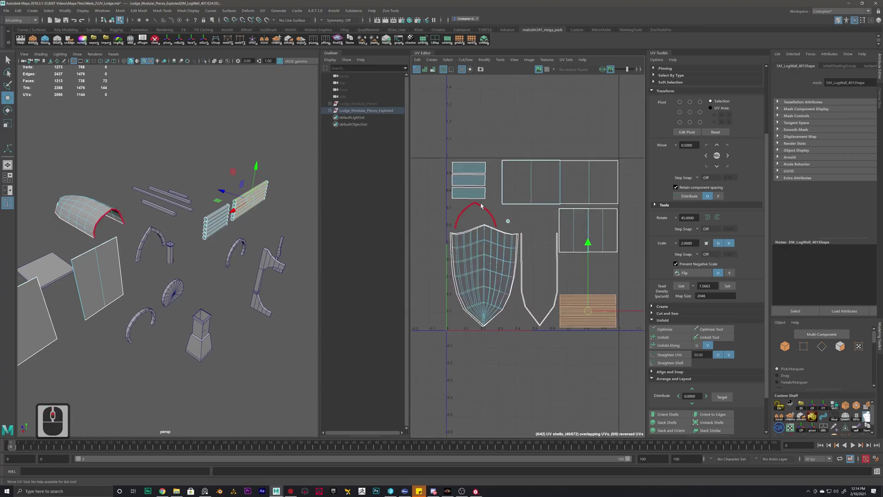
click(479, 170)
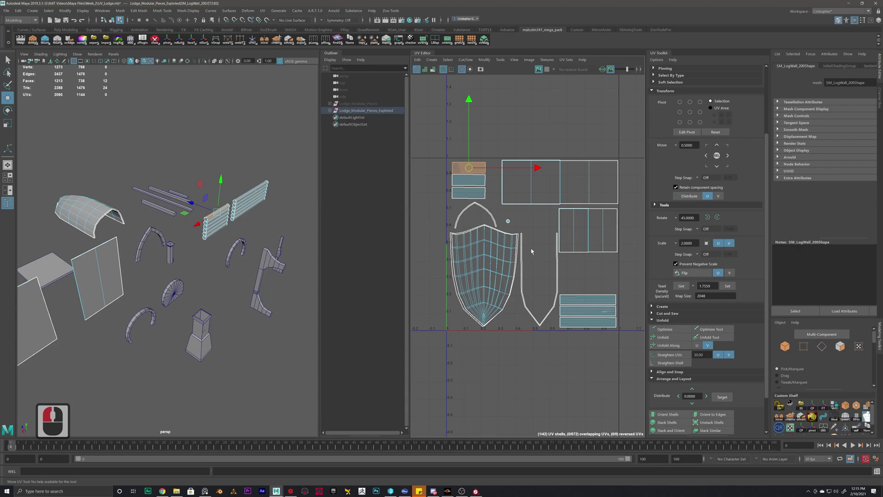
drag(500, 226, 501, 226)
click(727, 286)
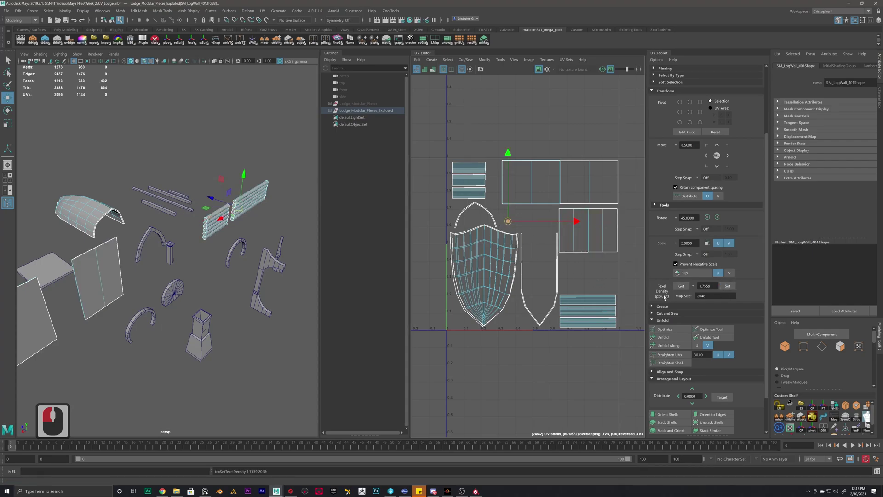
- Apply a texel density of 1.7559 at map size 2048 to the three long log wall shells
double_click(591, 309)
click(728, 288)
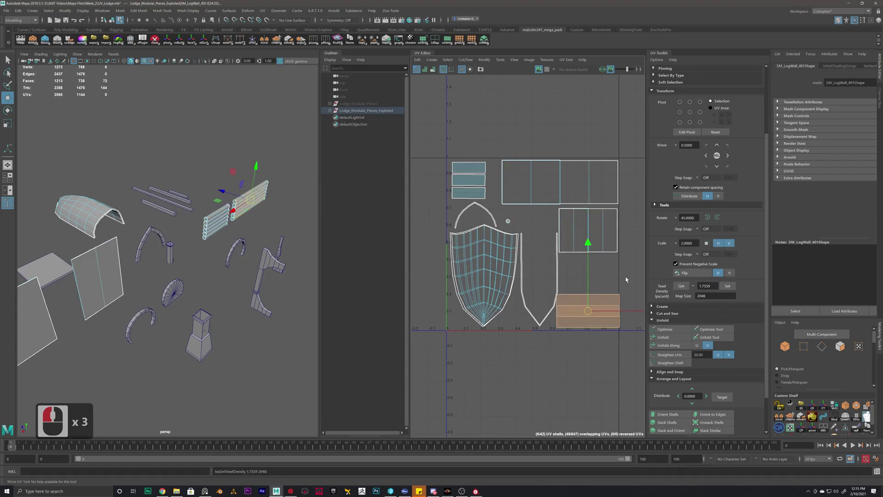
click(626, 280)
- Move the three long log wall shells inside the UV tile's lower-right corner, leaving small gaps between them
alt+scroll(589, 310, up, 4)
alt+middle_drag(589, 304, 575, 252)
alt+scroll(565, 264, down, 1)
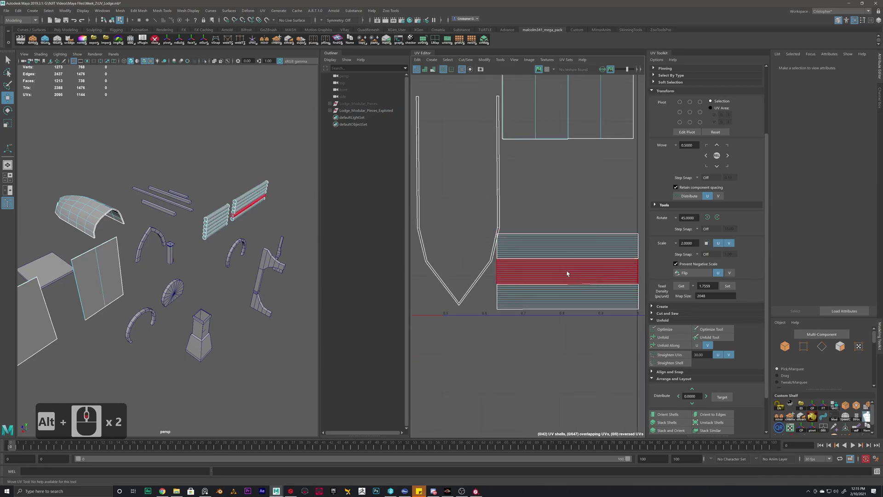
click(564, 299)
drag(564, 299, 562, 303)
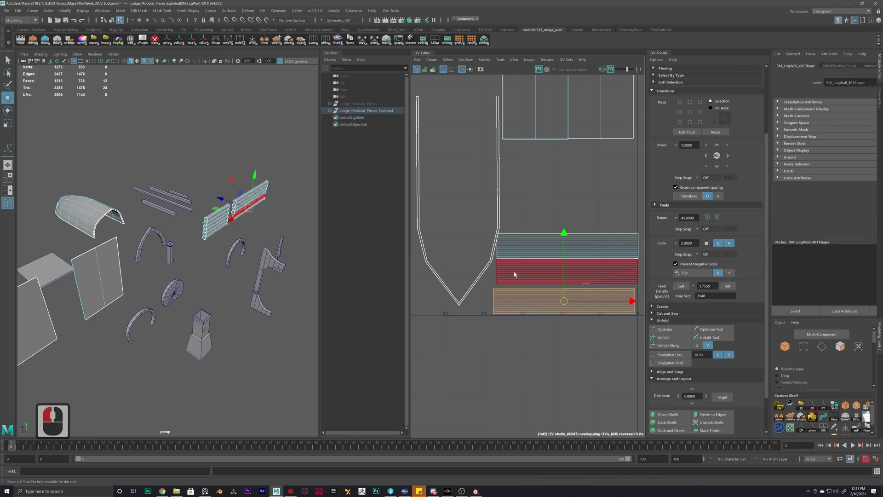
click(565, 275)
drag(566, 278, 567, 275)
drag(560, 215, 563, 248)
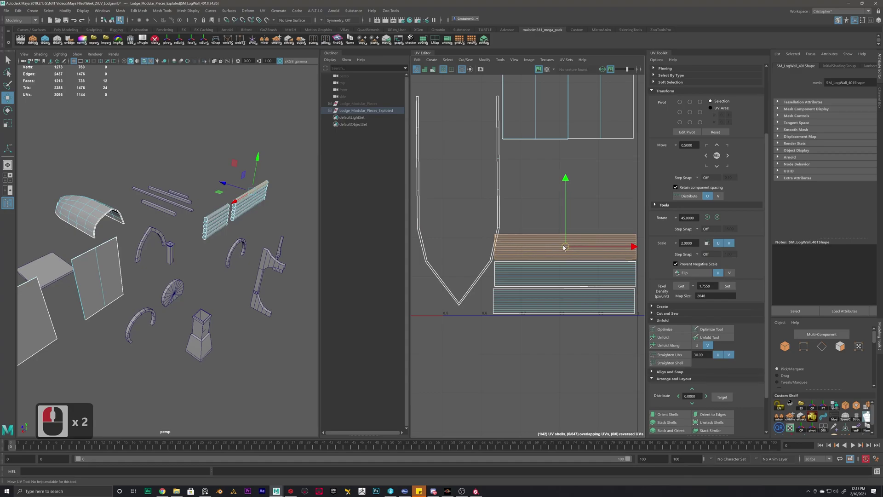
click(555, 276)
- Shift the stacked roof shells and the pointed roof edge strip slightly left to even out their spacing in the UV tile
alt+middle_drag(501, 221, 582, 213)
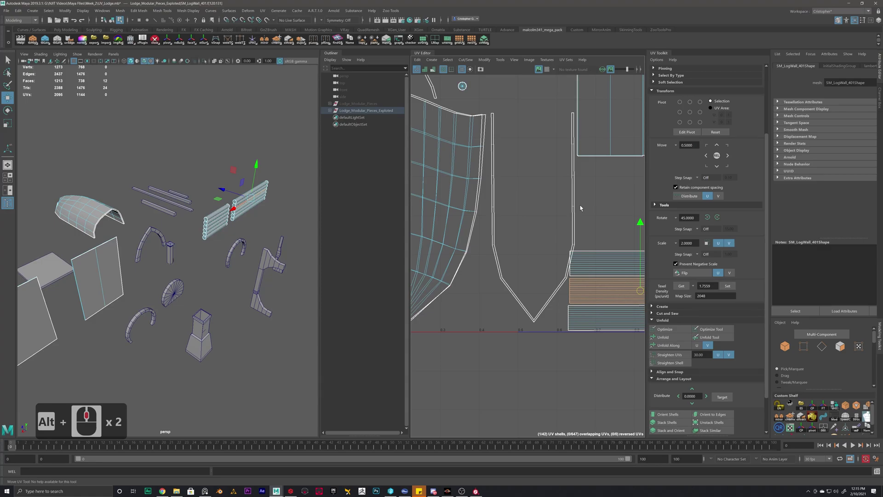
scroll(580, 208, down, 4)
alt+middle_drag(501, 209, 531, 246)
scroll(532, 245, up, 1)
drag(533, 201, 515, 218)
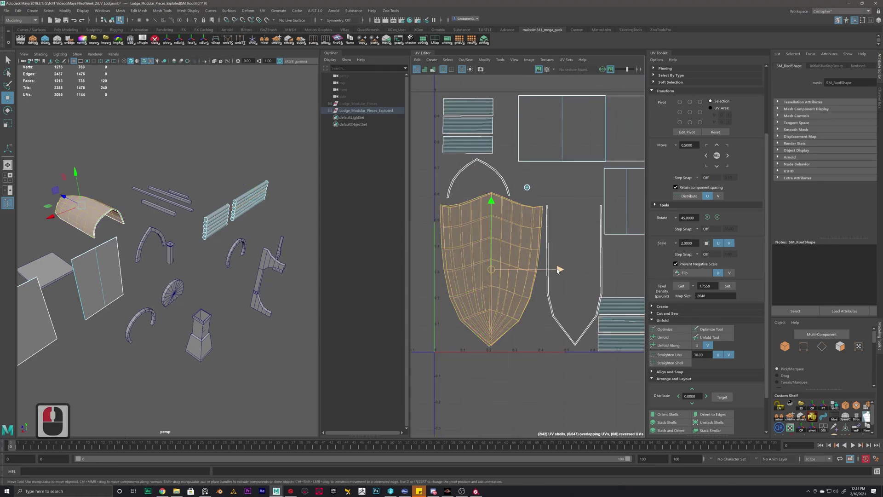
drag(556, 271, 546, 258)
drag(642, 275, 637, 276)
alt+scroll(608, 258, down, 9)
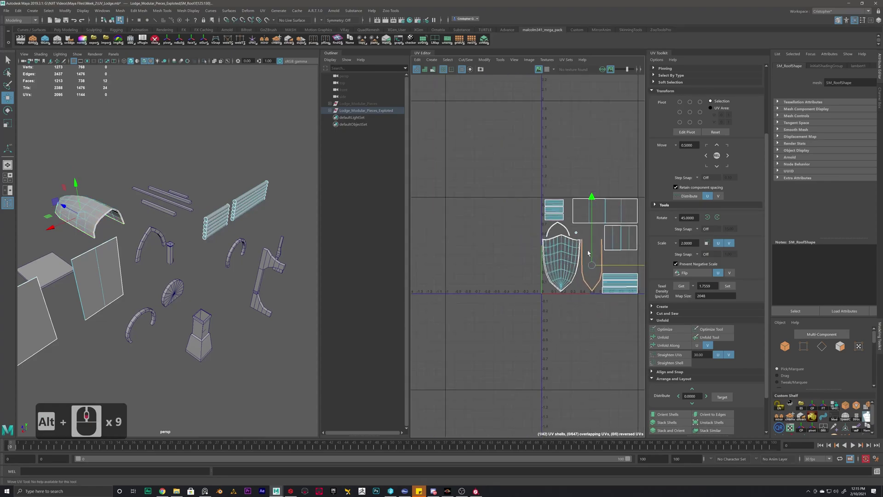
alt+middle_drag(609, 256, 494, 257)
- Return to object mode and delete the construction history of the log walls and the large wall panels one by one
right_click(216, 219)
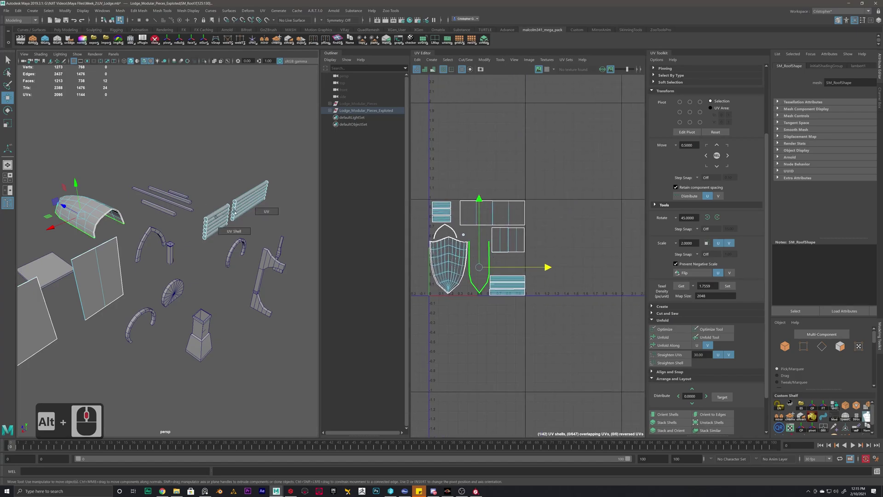
right_drag(223, 219, 248, 175)
click(253, 166)
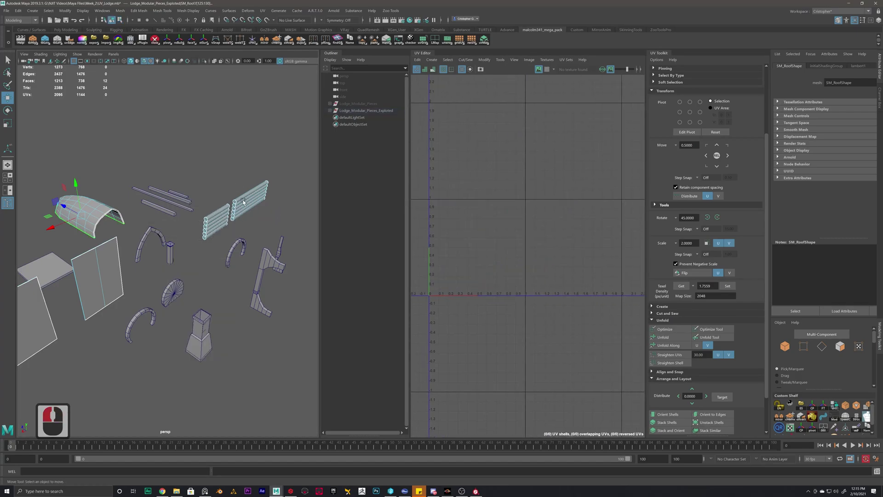
click(244, 206)
key(alt+shift+d)
click(220, 227)
key(alt+shift+d)
click(106, 211)
click(115, 277)
key(alt+shift+d)
click(50, 333)
key(alt+shift+d)
click(52, 274)
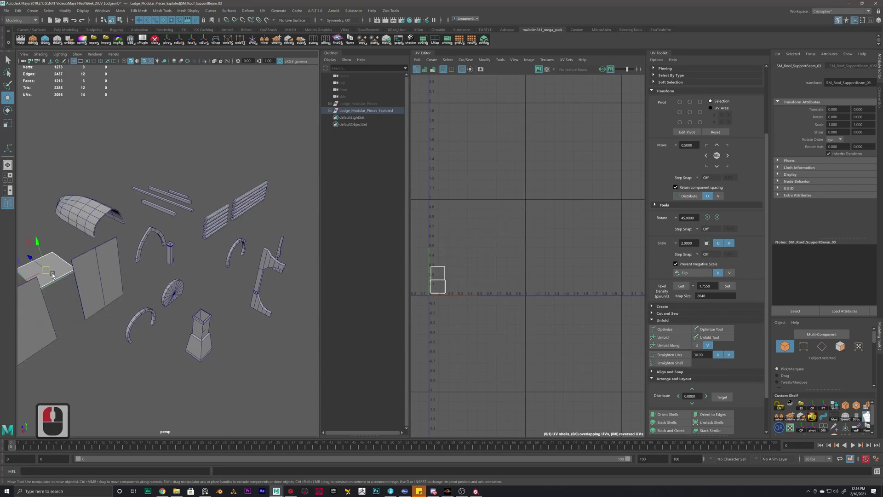
- Deselect the pieces and save the scene
click(239, 232)
alt+drag(239, 232, 212, 138)
key(ctrl+s)
- Export the Lodge_Modular_Pieces_Exploted group as FBX, overwriting Lodge_Modular_Pieces_Exploted.fbx in the week's Maya Files folder
click(241, 169)
click(352, 112)
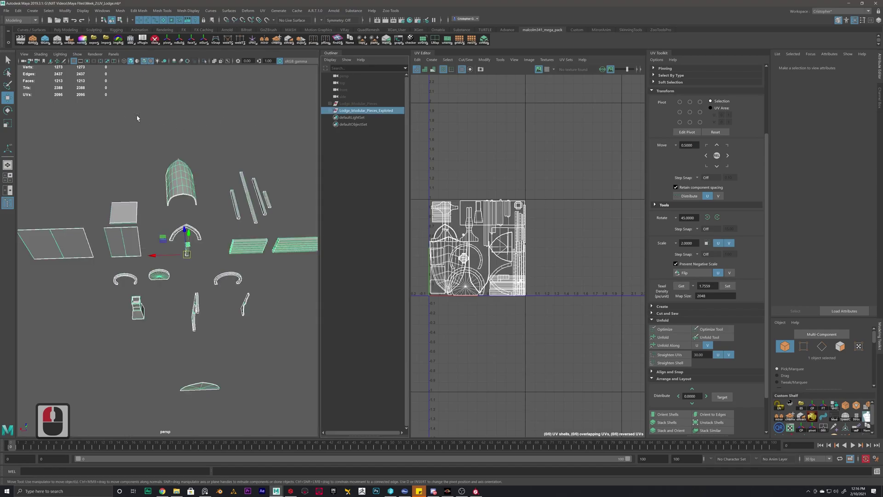
click(7, 11)
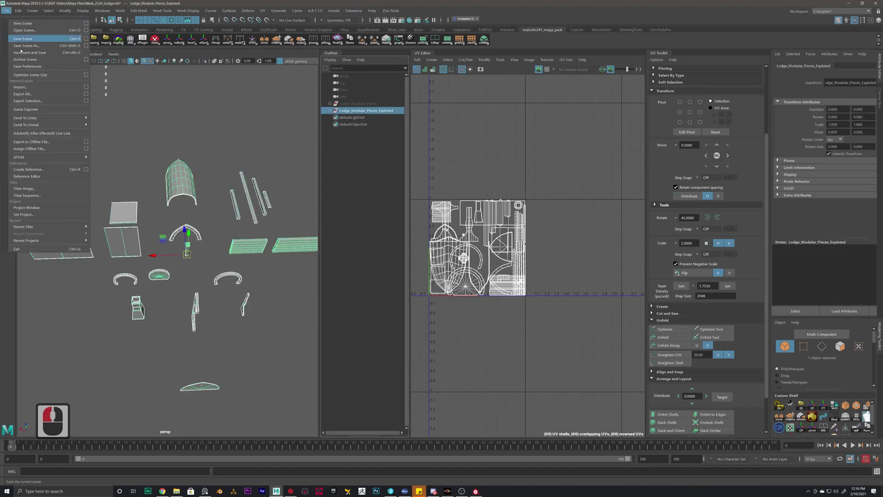
click(28, 101)
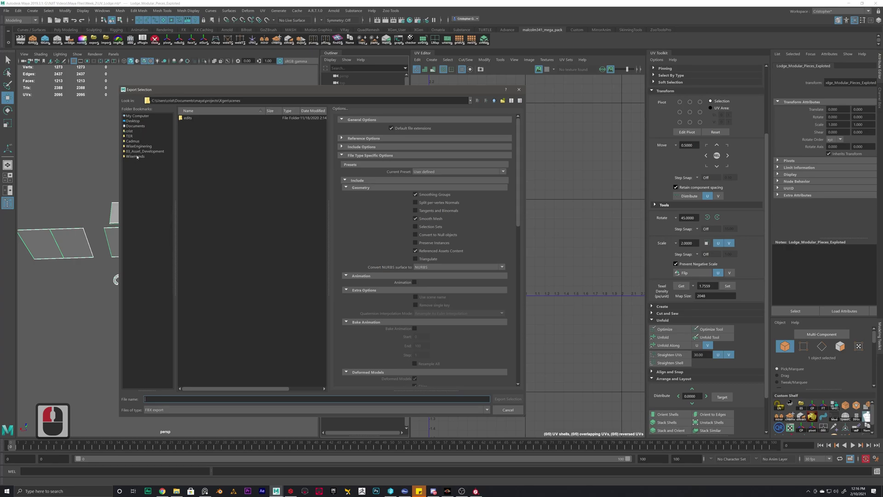
key(ctrl+c)
click(188, 399)
key(ctrl+v)
key(Return)
click(230, 118)
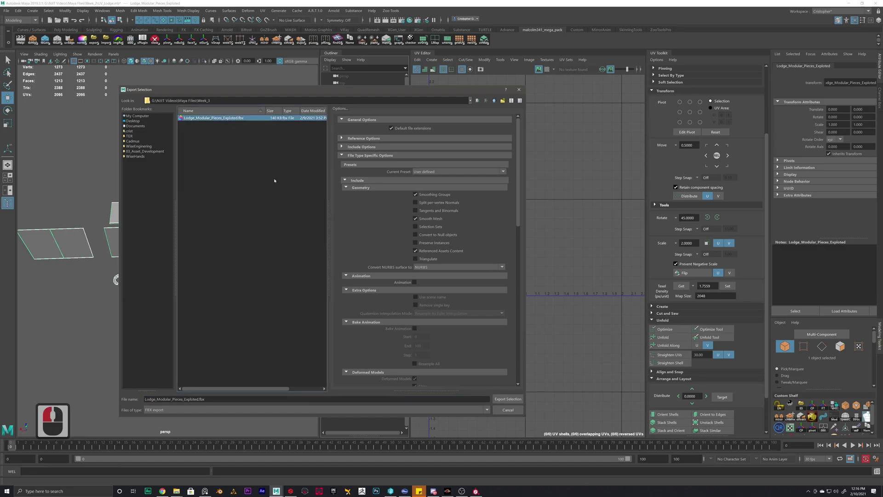
click(504, 398)
click(307, 266)
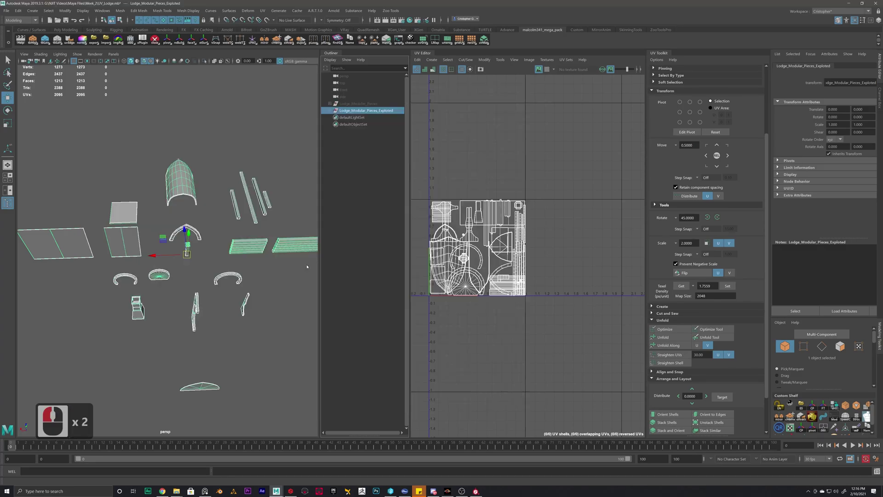
alt+drag(307, 266, 276, 331)
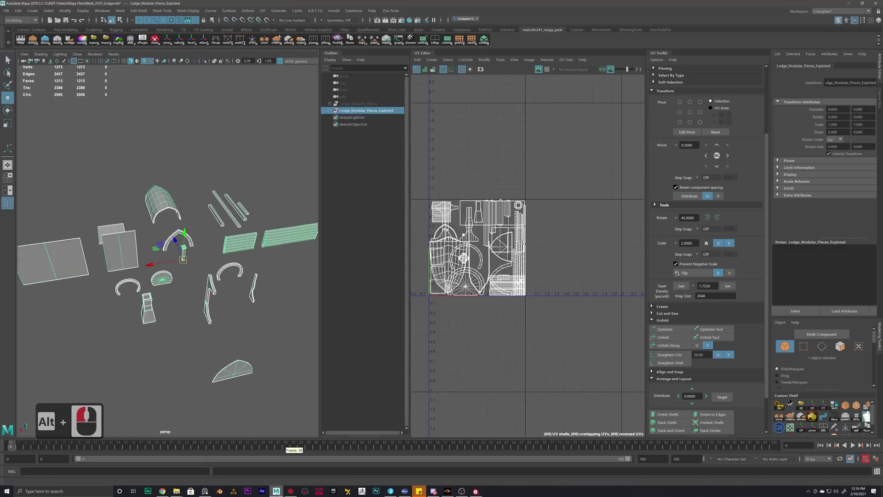
click(289, 490)
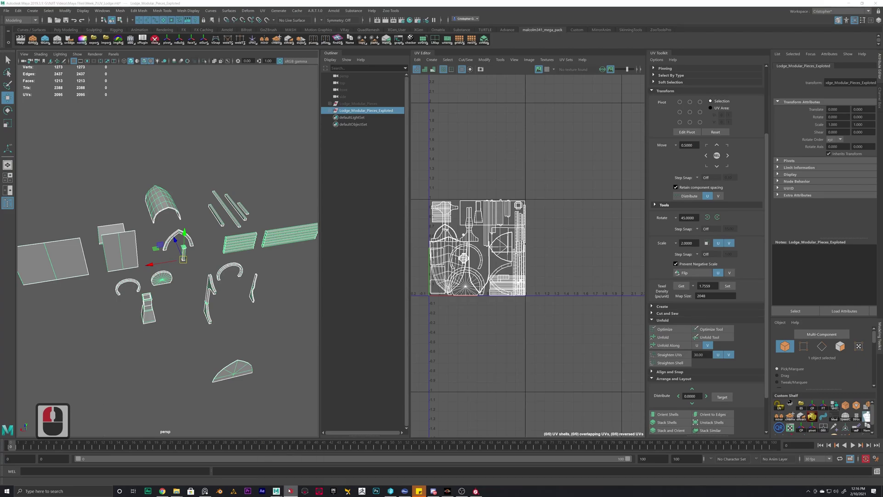
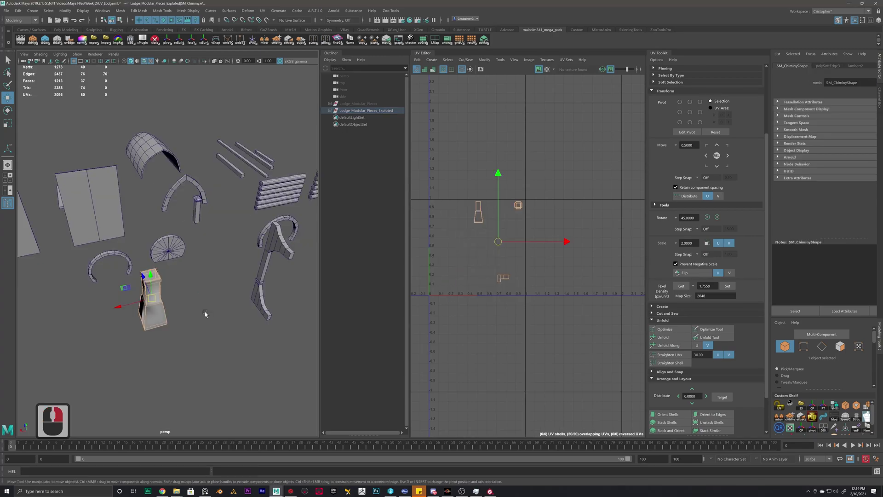
- Set the chimney's normals to face and apply Soften/Harden Edges to it
click(166, 350)
alt+drag(138, 294, 186, 302)
click(213, 296)
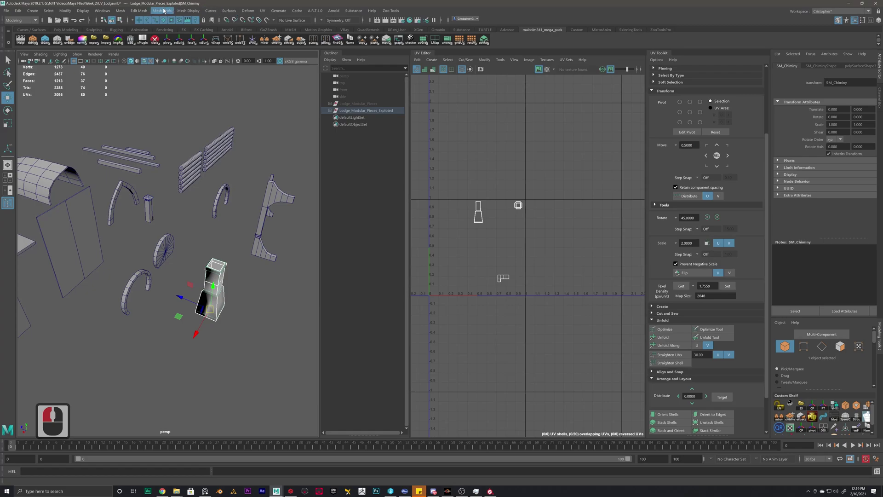
click(200, 14)
click(205, 52)
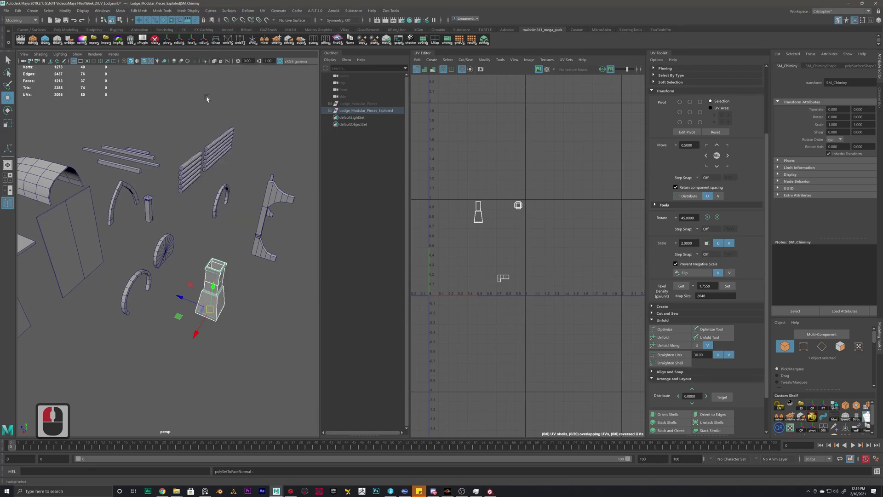
shift+right_drag(228, 287, 301, 286)
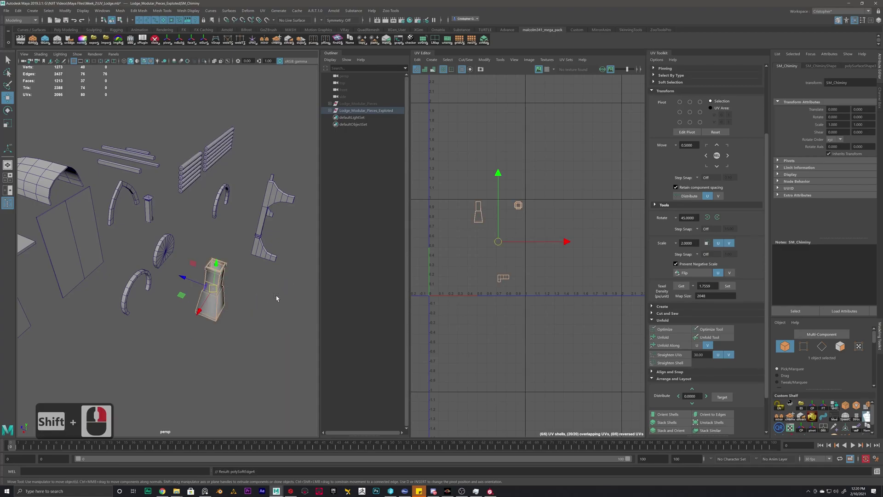
- Select the Lodge_Modular_Pieces_Exploted group and save the scene
click(276, 295)
alt+drag(278, 292, 239, 248)
alt+scroll(221, 257, up, 4)
alt+scroll(210, 247, down, 3)
click(363, 111)
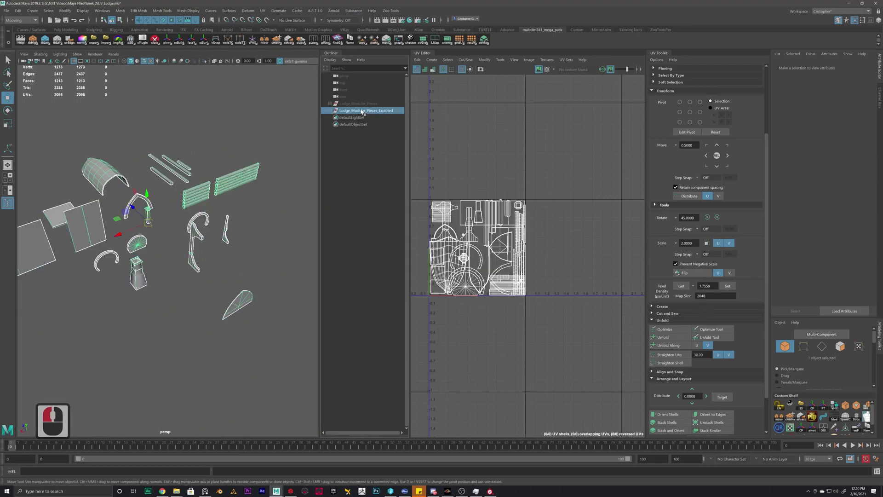
scroll(229, 246, up, 2)
key(ctrl+s)
- Duplicate the exploded pieces group and rename the copy Lodge_Modular_Pieces_Exploted_HP
alt+middle_drag(229, 246, 229, 245)
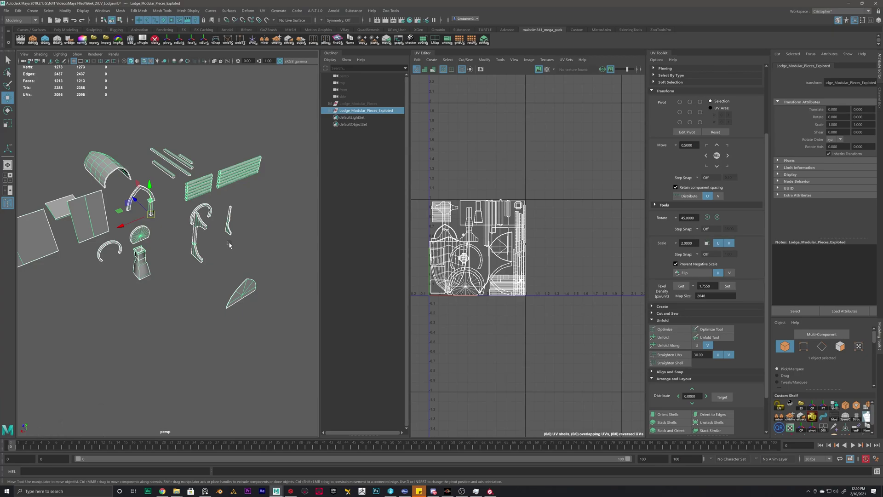
scroll(230, 245, up, 2)
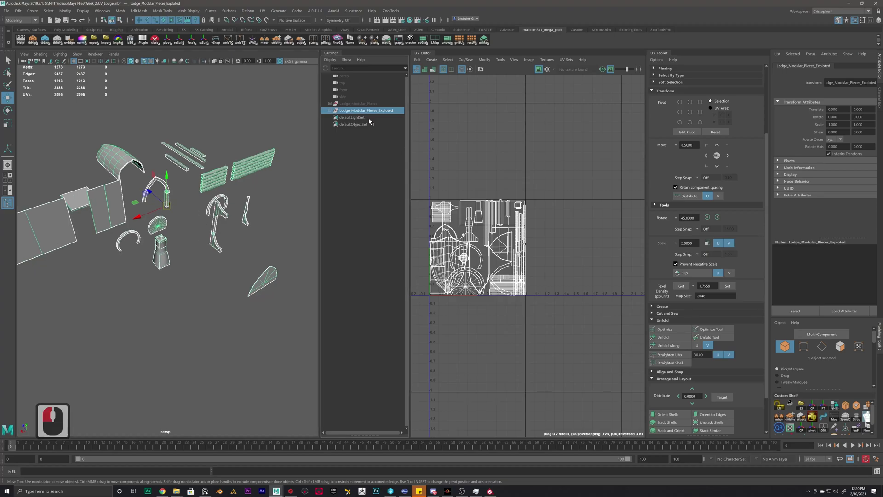
key(ctrl+d)
double_click(395, 118)
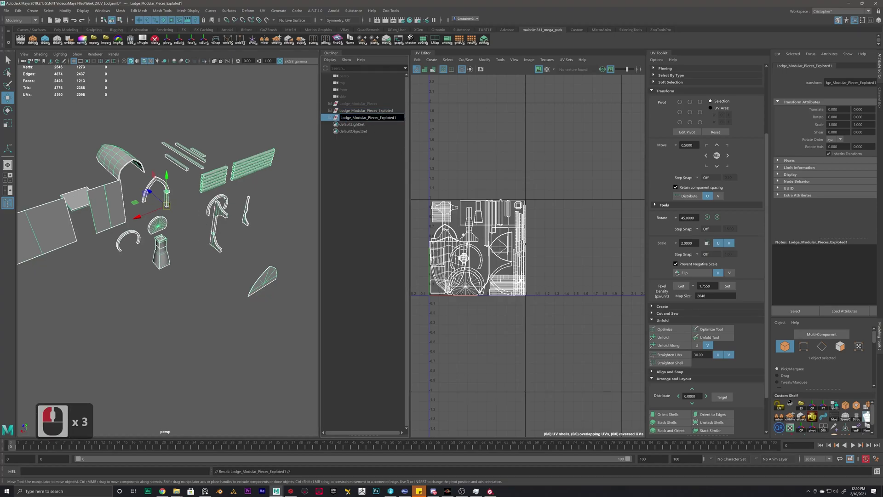
key(BackSpace)
text(_)
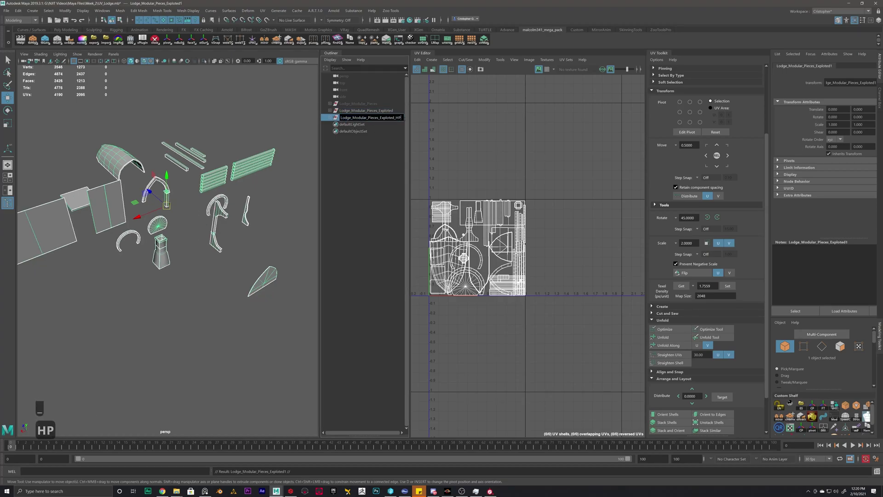
text(HP)
key(Return)
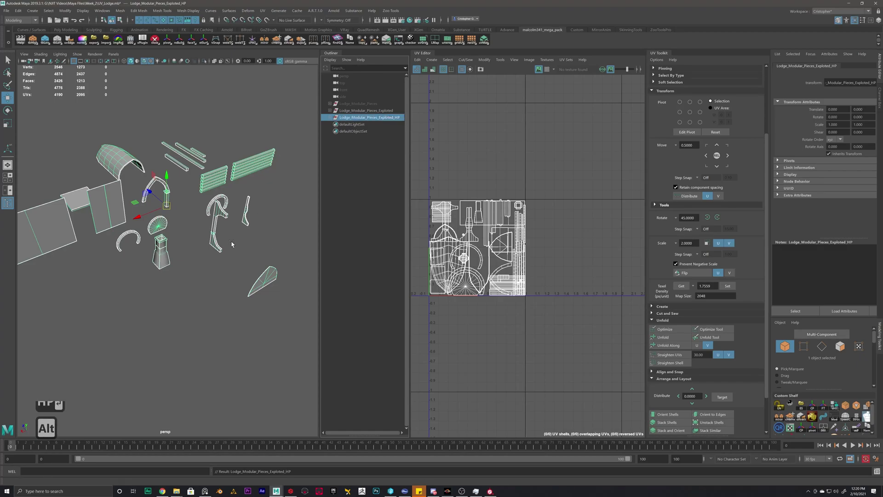
- Hide the original Lodge_Modular_Pieces_Exploted group so only the HP copy is shown
alt+middle_drag(232, 245, 243, 231)
click(364, 111)
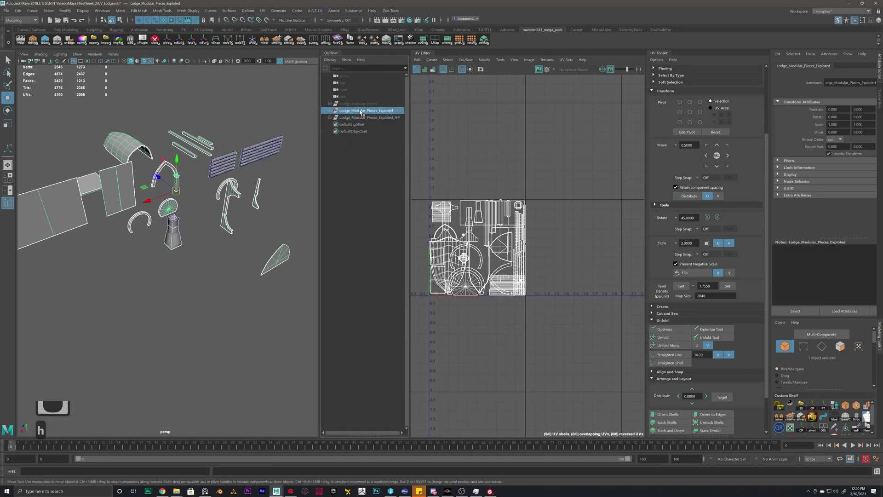
key(ctrl+h)
- Select the vertical corner edges around the HP chimney's shaft and base
alt+scroll(219, 199, up, 8)
click(184, 185)
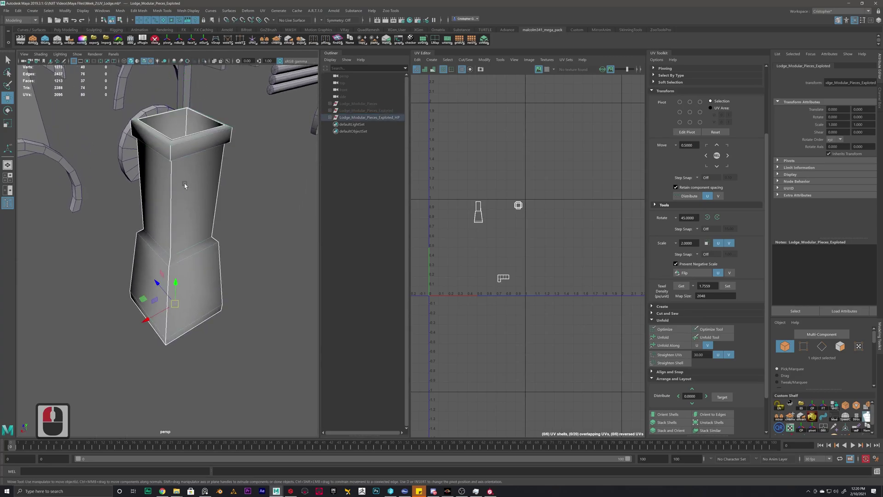
right_drag(187, 184, 187, 166)
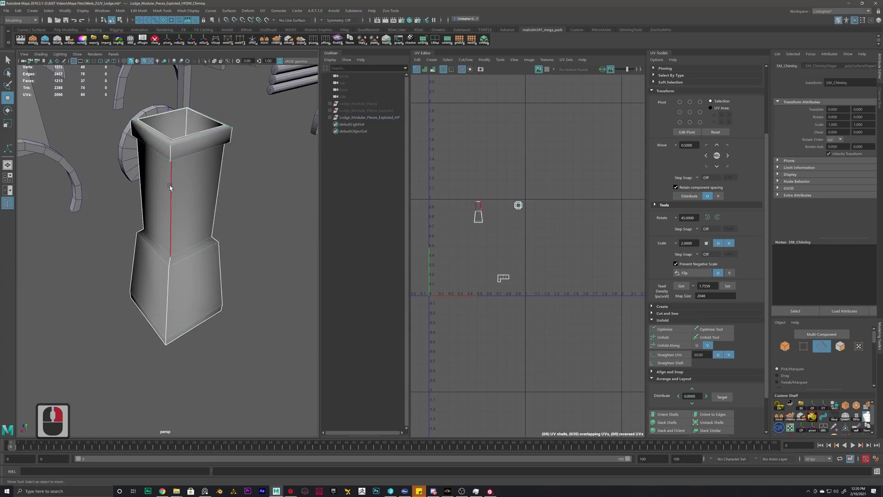
double_click(171, 197)
alt+scroll(138, 192, up, 8)
alt+scroll(254, 225, down, 6)
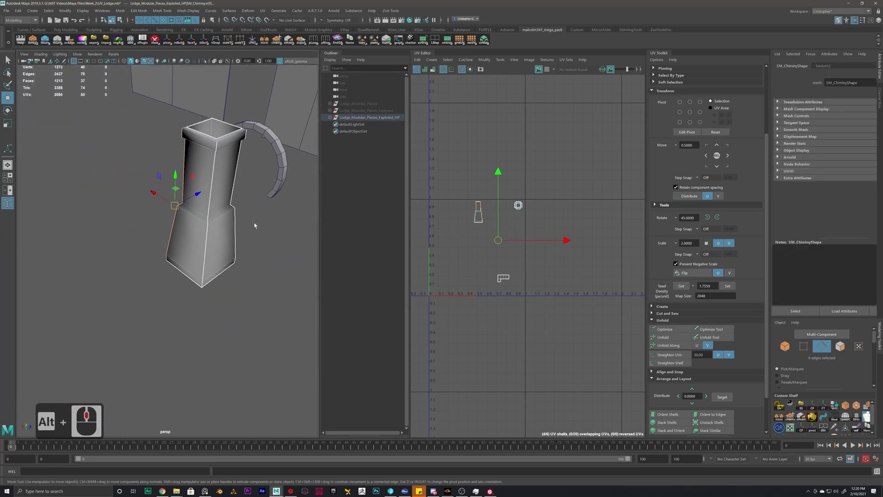
shift+double_click(212, 170)
alt+drag(212, 170, 112, 191)
shift+double_click(101, 189)
alt+drag(184, 158, 247, 169)
alt+scroll(264, 176, up, 2)
shift+double_click(275, 177)
- Add the chimney's horizontal ledge and rim edge loops to the selection, bevel all selected edges and return to object mode
alt+scroll(191, 244, up, 2)
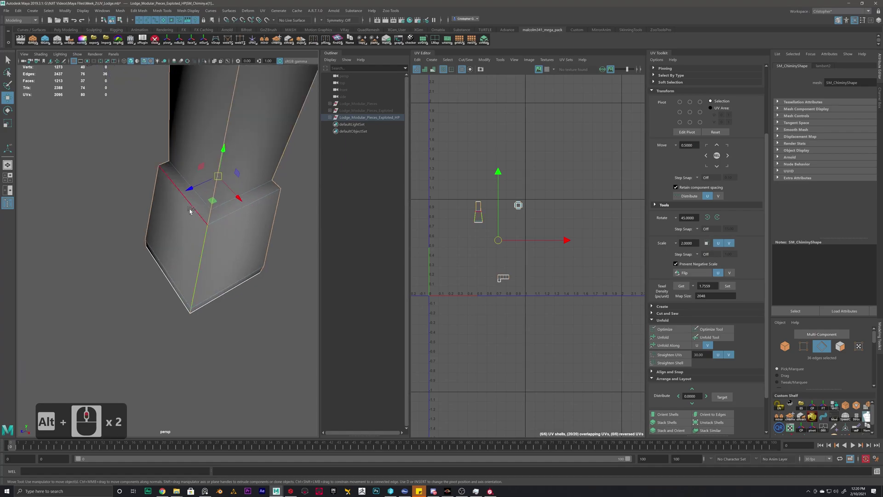
shift+double_click(203, 198)
alt+drag(245, 154, 176, 240)
alt+scroll(182, 266, up, 2)
shift+double_click(168, 245)
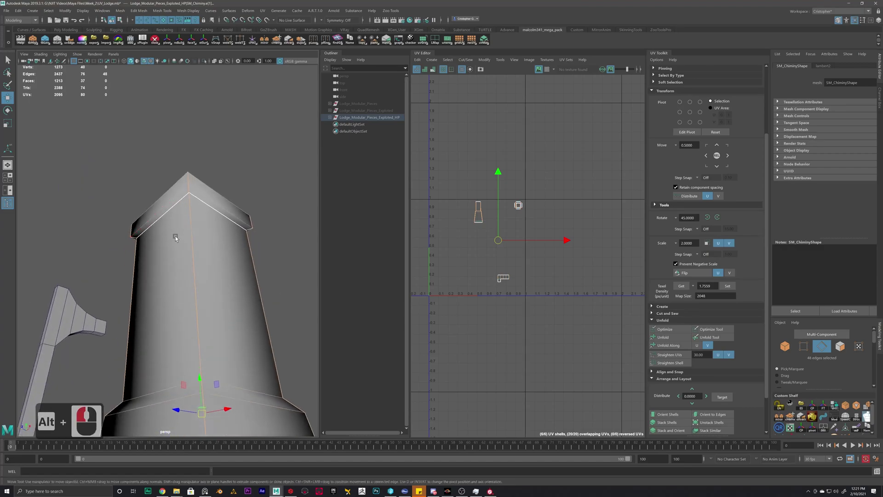
shift+double_click(180, 194)
alt+drag(179, 194, 255, 236)
shift+double_click(294, 289)
shift+right_drag(255, 236, 290, 234)
alt+drag(290, 234, 178, 197)
right_drag(179, 198, 156, 201)
scroll(156, 202, down, 3)
click(137, 265)
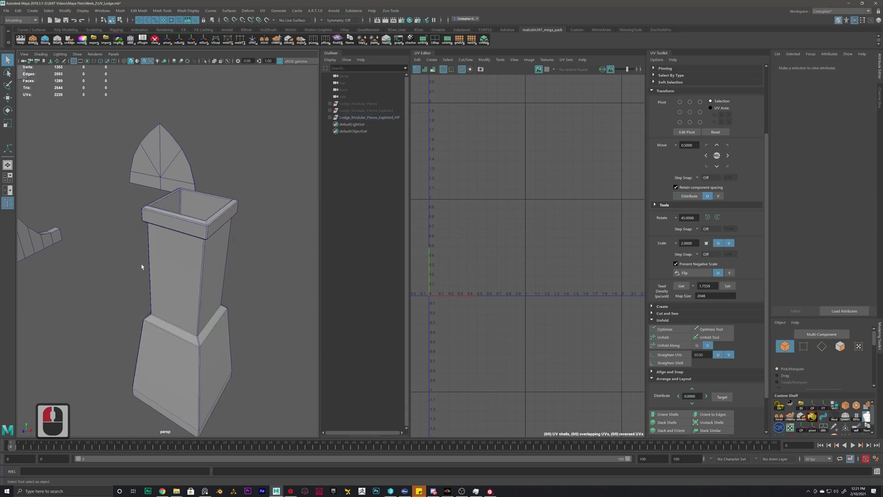
- Hide the wireframe overlay on the shaded pieces and inspect the curved arch's shading
alt+scroll(205, 261, down, 3)
alt+scroll(173, 181, up, 3)
click(144, 61)
alt+drag(253, 194, 65, 200)
alt+middle_drag(92, 207, 195, 256)
click(244, 222)
shift+right_click(197, 258)
shift+right_drag(240, 278, 270, 266)
click(185, 259)
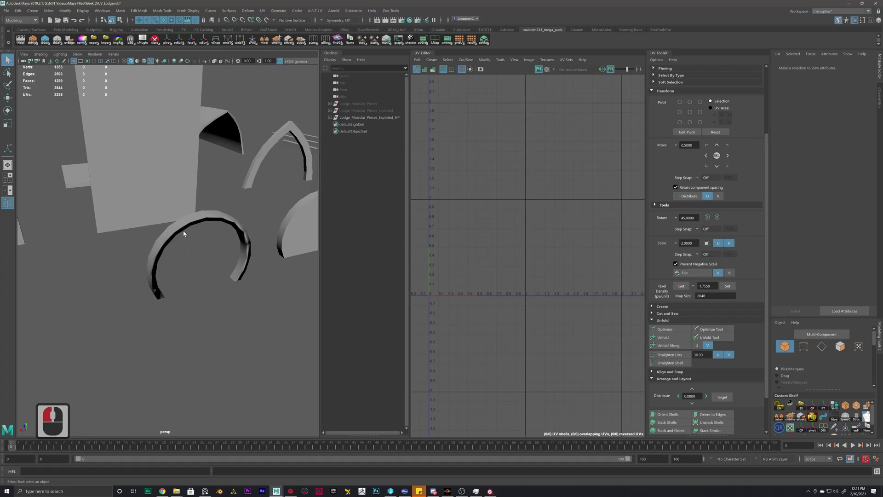
- Reset the normals of the round door frame and soften its edges, checking the shading along the curve
scroll(185, 233, up, 1)
click(193, 223)
click(188, 11)
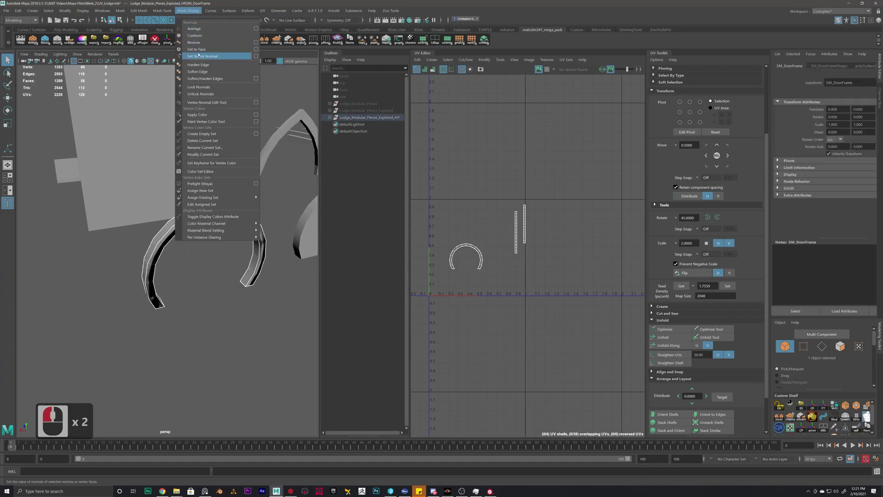
click(195, 103)
shift+right_drag(201, 238, 272, 242)
click(203, 256)
alt+drag(203, 256, 211, 239)
click(206, 238)
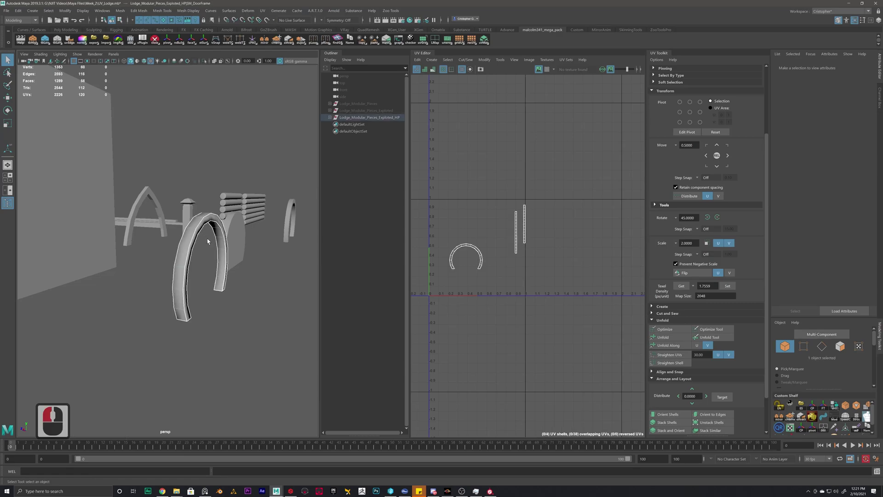
alt+scroll(221, 267, up, 5)
alt+middle_drag(223, 270, 171, 262)
alt+scroll(187, 264, up, 3)
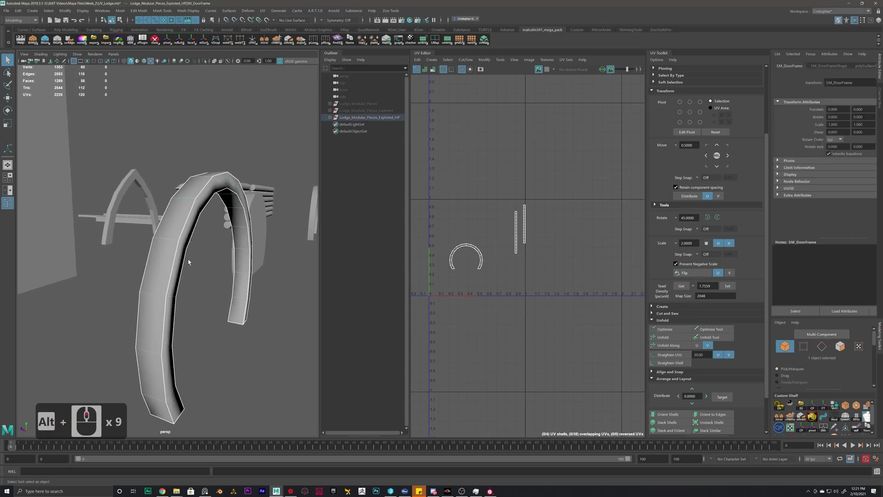
alt+scroll(212, 258, down, 18)
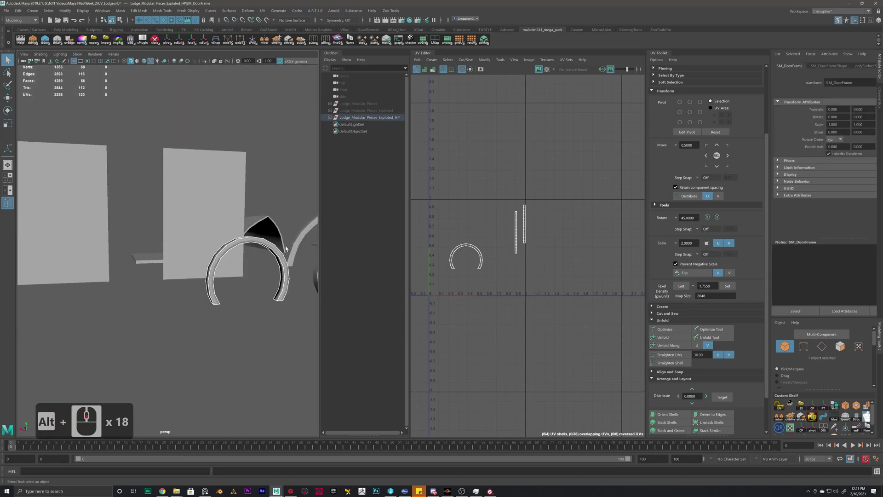
- Soften the edges of the round door piece and save the scene
mouse_move(206, 276)
alt+mouse_down()
mouse_move(142, 280)
mouse_move(152, 299)
mouse_move(165, 267)
mouse_move(166, 276)
mouse_move(174, 221)
mouse_move(194, 264)
alt+mouse_up()
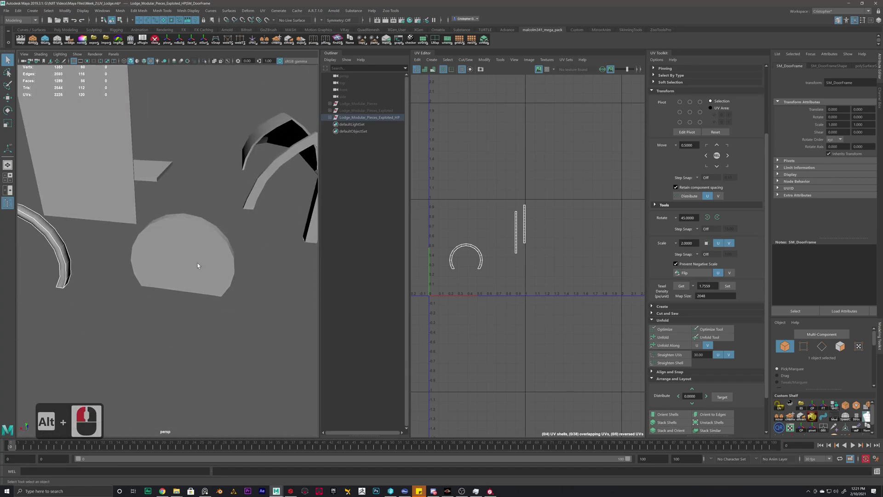
click(183, 248)
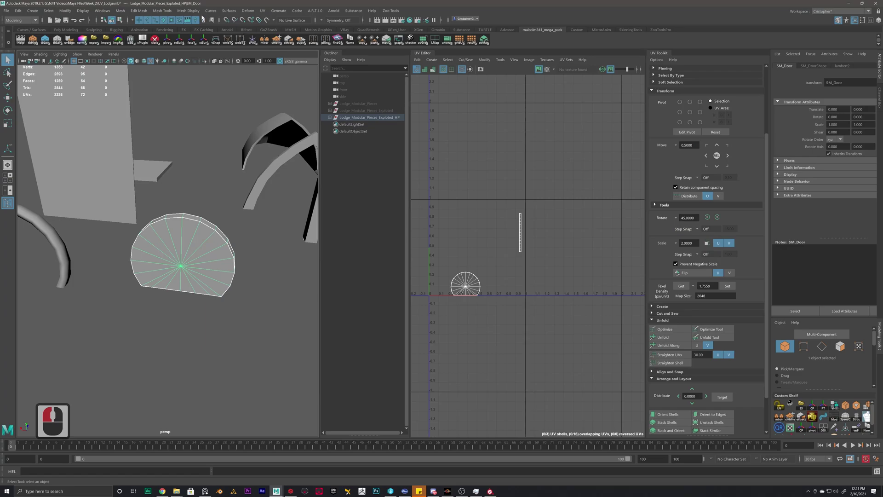
click(183, 11)
scroll(175, 230, up, 3)
shift+right_drag(174, 230, 216, 218)
click(239, 159)
alt+drag(149, 250, 197, 207)
key(ctrl+s)
- Bevel the front and side outline edges of the round door with a fraction of 0.1 and return to object mode
click(180, 235)
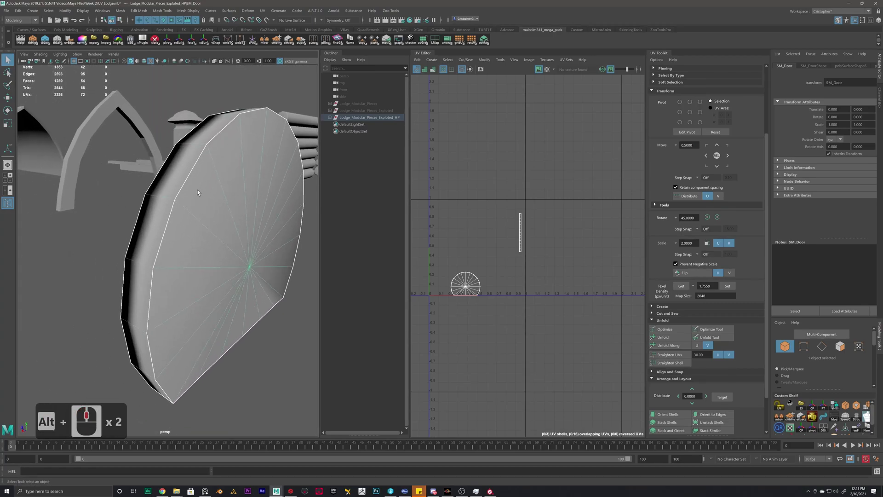
right_drag(198, 193, 197, 171)
double_click(177, 181)
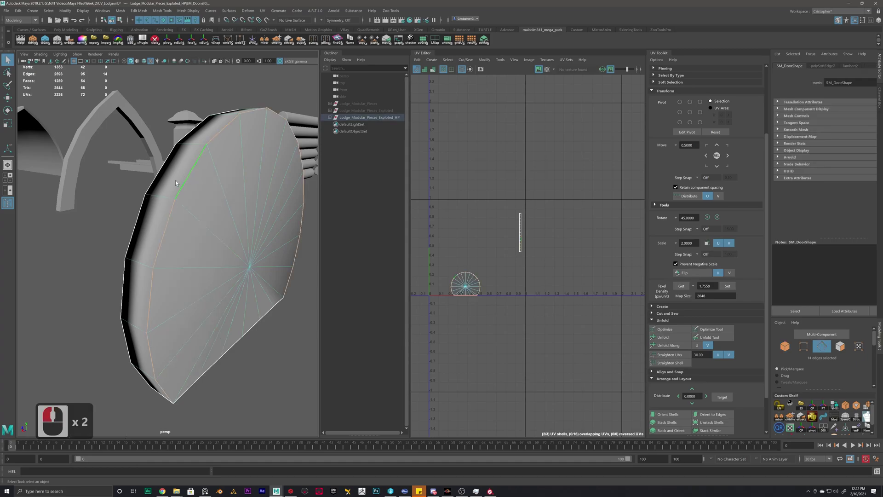
shift+double_click(249, 210)
shift+right_drag(249, 211, 279, 211)
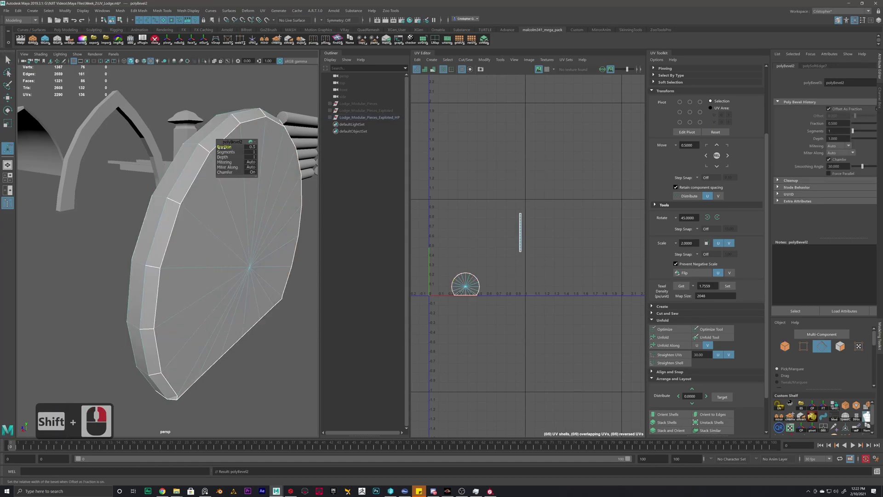
shift+middle_drag(224, 147, 224, 146)
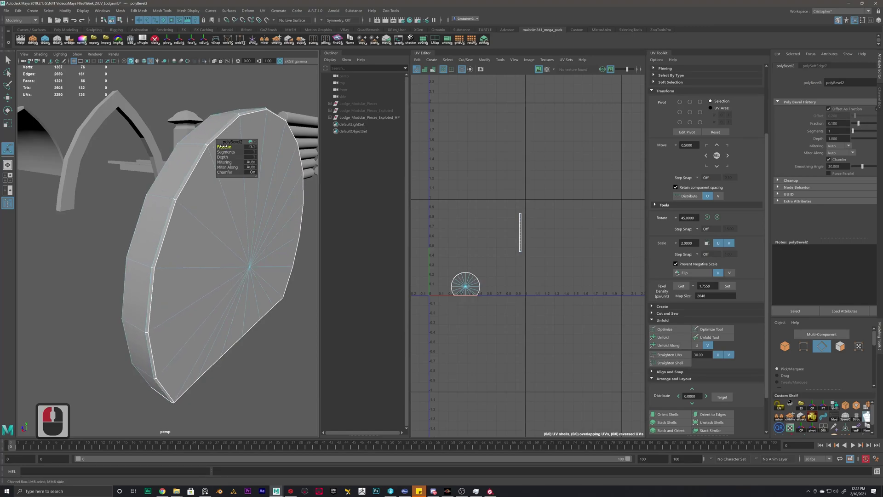
right_drag(189, 192, 205, 184)
- Select all the front faces along the round stone arch from one foot to the other
shift+click(186, 124)
alt+scroll(188, 133, down, 5)
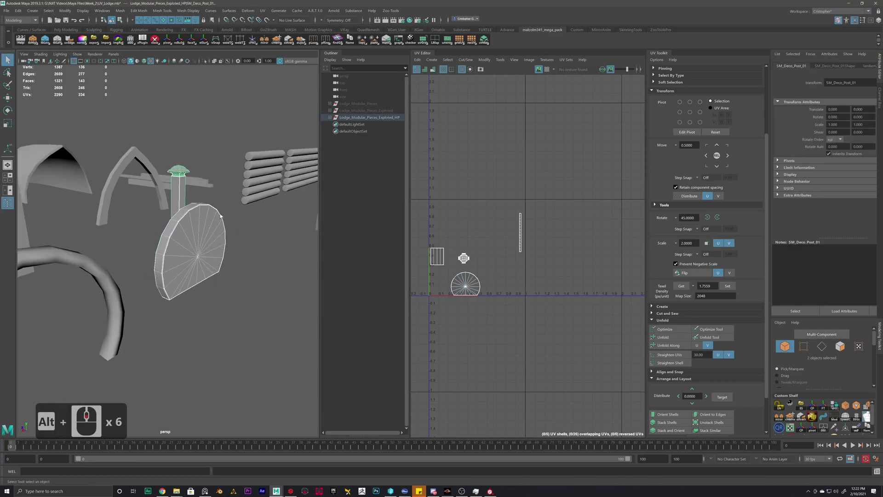
alt+middle_drag(218, 225, 109, 265)
alt+drag(109, 264, 119, 259)
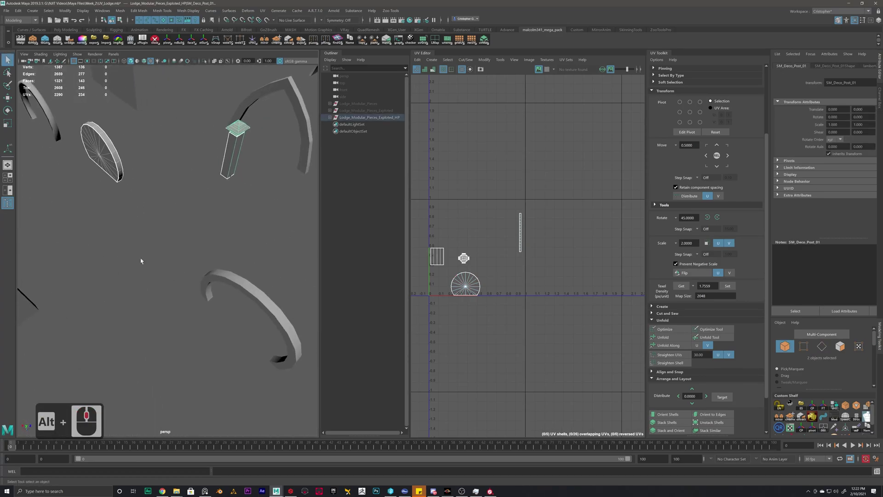
alt+middle_drag(235, 262, 170, 230)
alt+scroll(170, 235, up, 3)
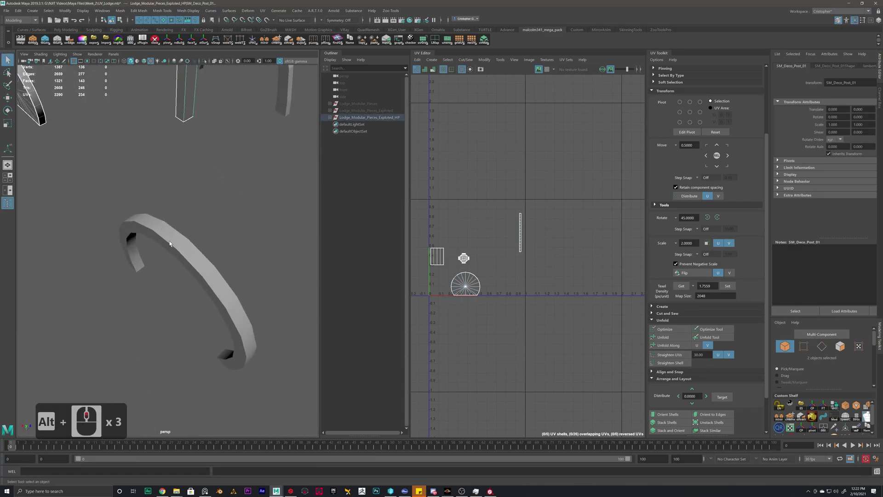
click(171, 240)
alt+drag(150, 270, 230, 264)
alt+scroll(150, 230, down, 13)
alt+scroll(244, 269, up, 7)
alt+middle_drag(245, 270, 54, 199)
alt+drag(53, 200, 205, 284)
alt+scroll(205, 284, up, 3)
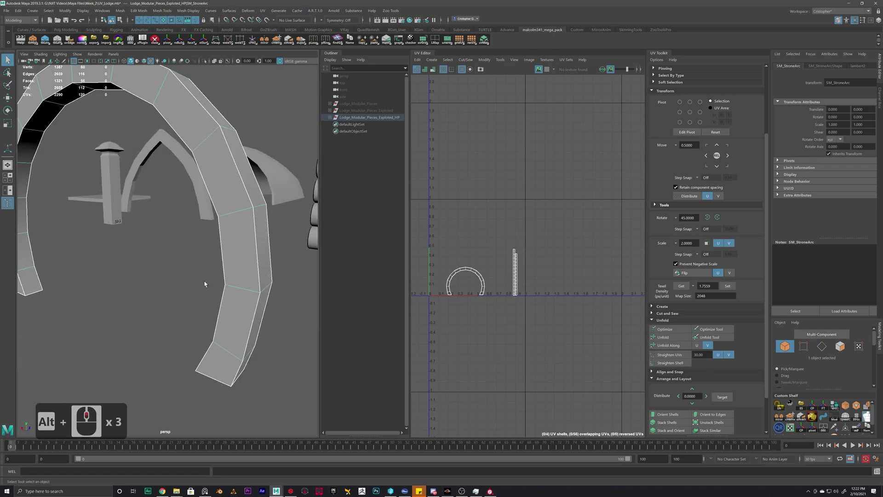
alt+scroll(207, 291, down, 1)
right_drag(211, 294, 212, 315)
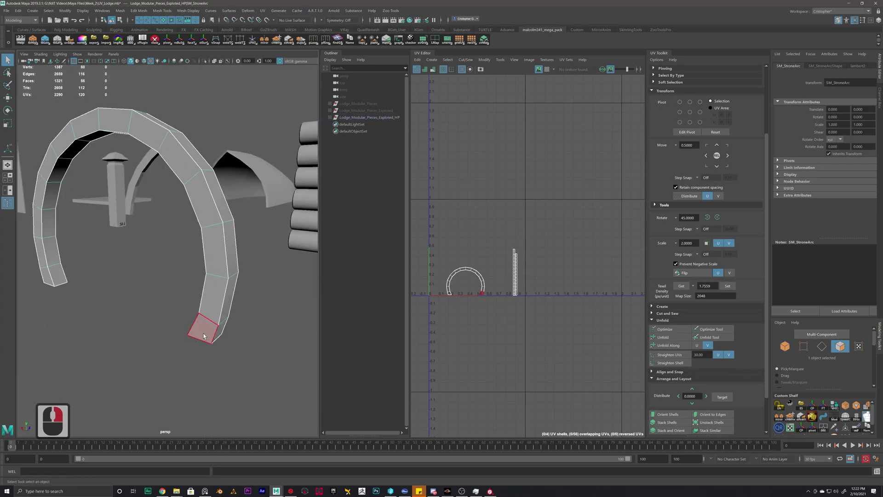
click(202, 329)
shift+click(209, 290)
shift+click(208, 242)
shift+click(179, 173)
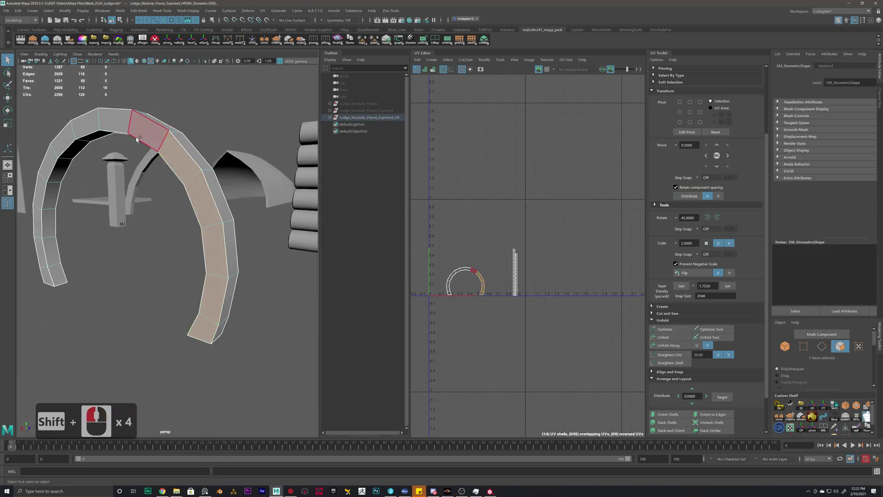
shift+click(148, 129)
shift+click(108, 131)
shift+click(52, 158)
shift+click(40, 200)
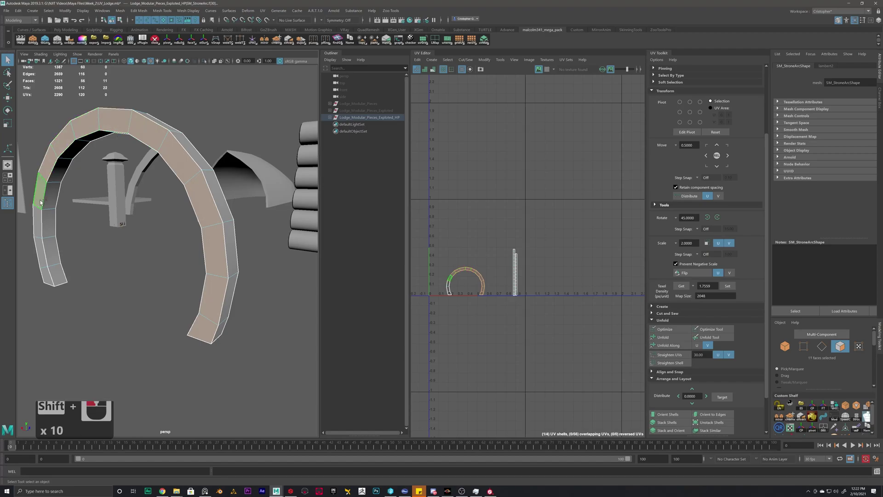
alt+drag(56, 279, 130, 279)
- Extrude the arch's selected faces individually with Keep Faces Together off, thickness 1.6 and offset 1.9
shift+right_click(150, 254)
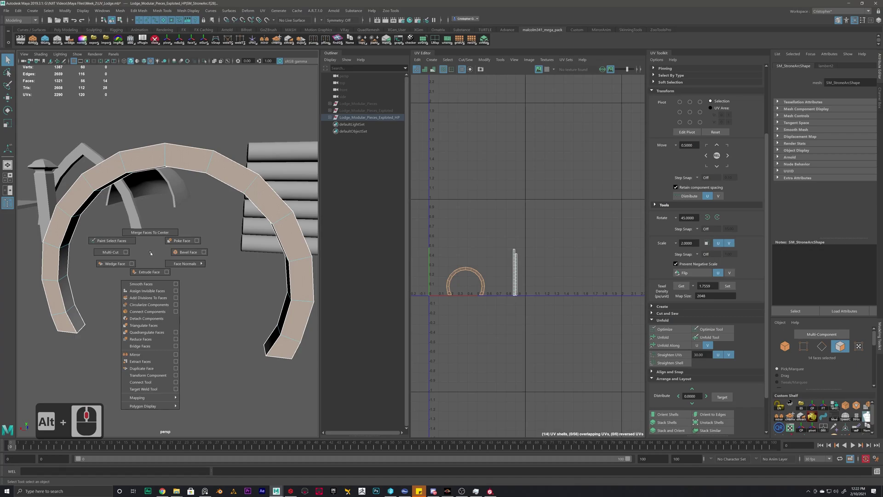
shift+right_drag(149, 267, 148, 271)
alt+drag(120, 250, 159, 249)
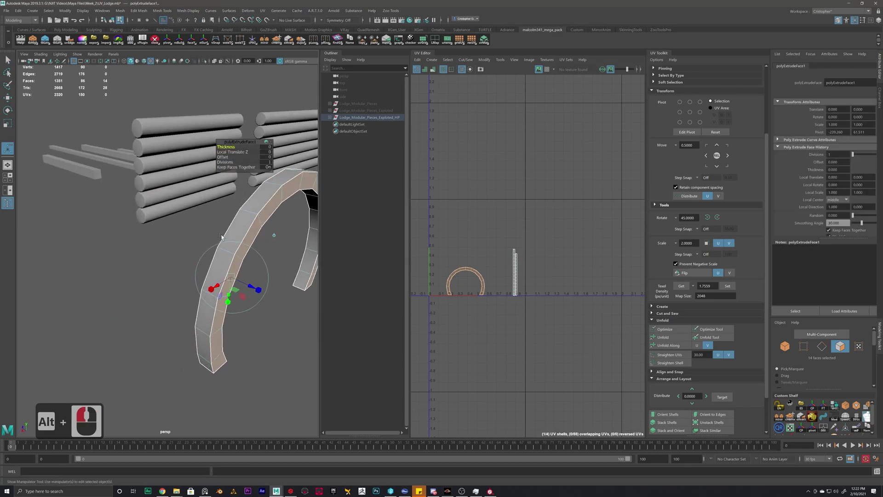
alt+middle_drag(285, 177, 221, 172)
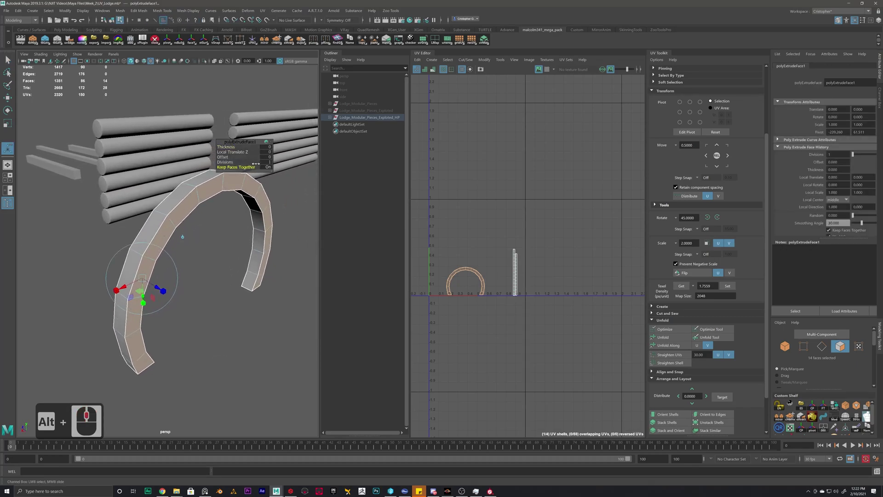
click(228, 147)
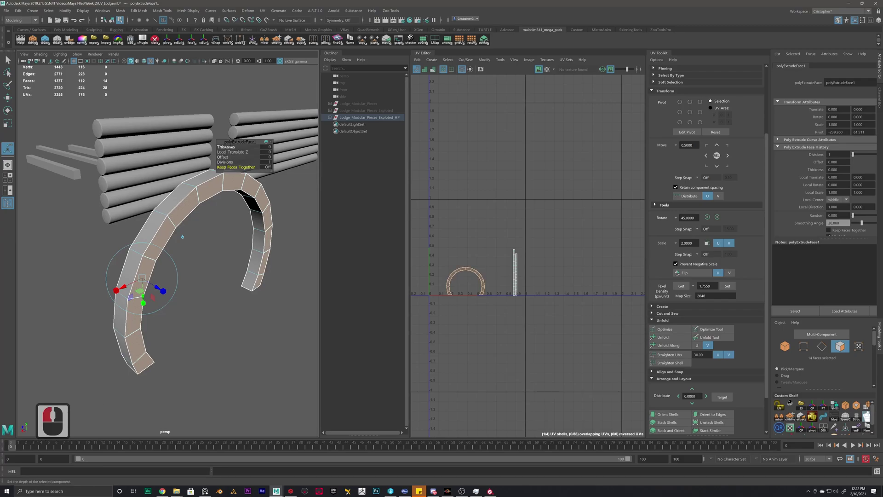
drag(229, 147, 229, 147)
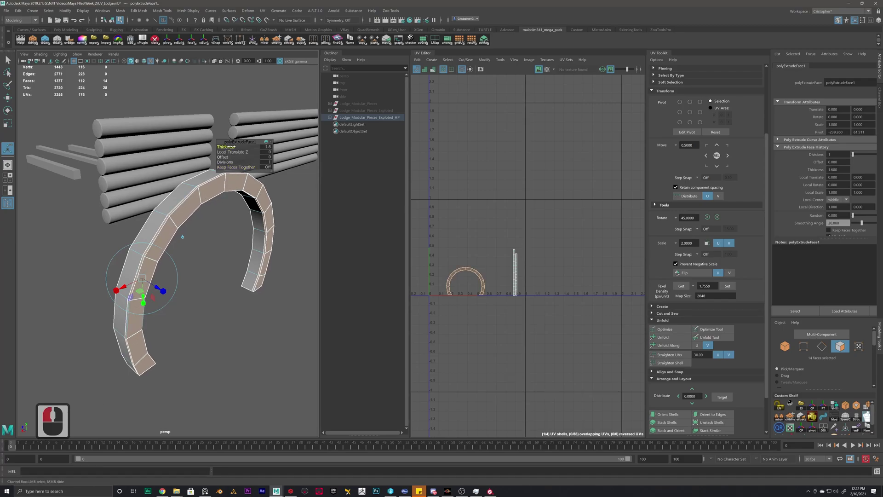
drag(232, 152, 232, 152)
drag(224, 157, 225, 157)
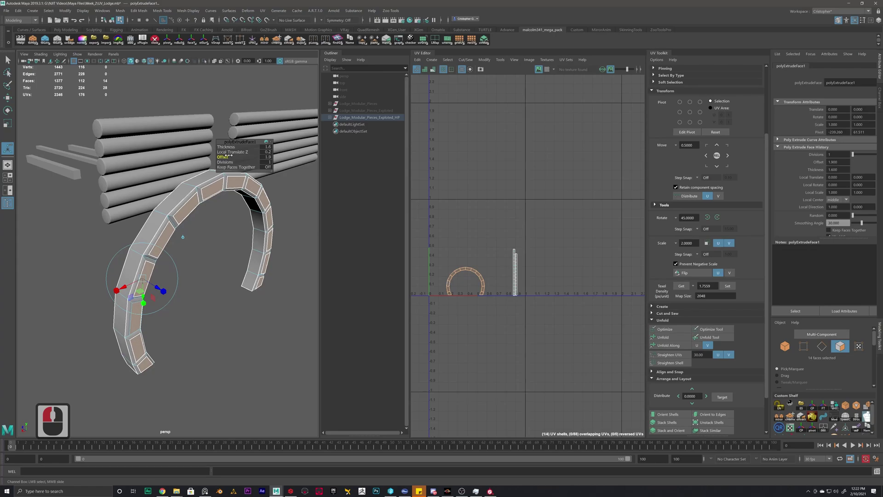
drag(229, 155, 228, 156)
- Examine the inset stone blocks and the gaps between them along the arch
alt+drag(184, 210, 186, 228)
alt+scroll(186, 228, up, 2)
drag(192, 302, 243, 310)
alt+scroll(244, 310, up, 2)
alt+drag(167, 266, 173, 261)
alt+scroll(172, 259, up, 2)
alt+drag(129, 230, 151, 229)
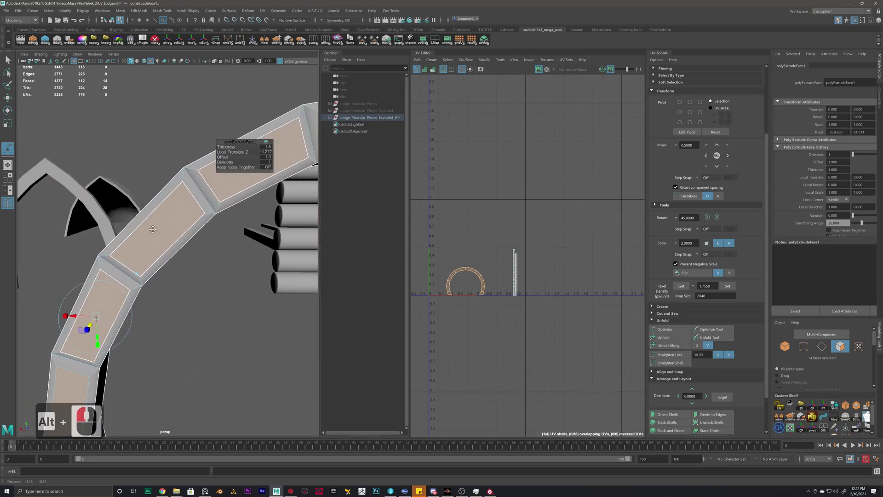
alt+scroll(221, 197, down, 3)
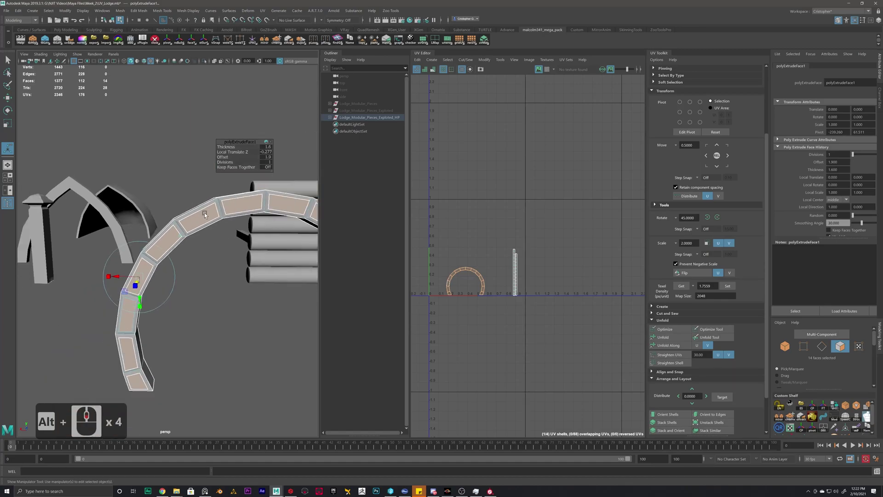
alt+drag(220, 197, 184, 213)
- Return to object mode, reselect the stone arch and delete its construction history
scroll(183, 214, up, 1)
right_drag(180, 199, 205, 185)
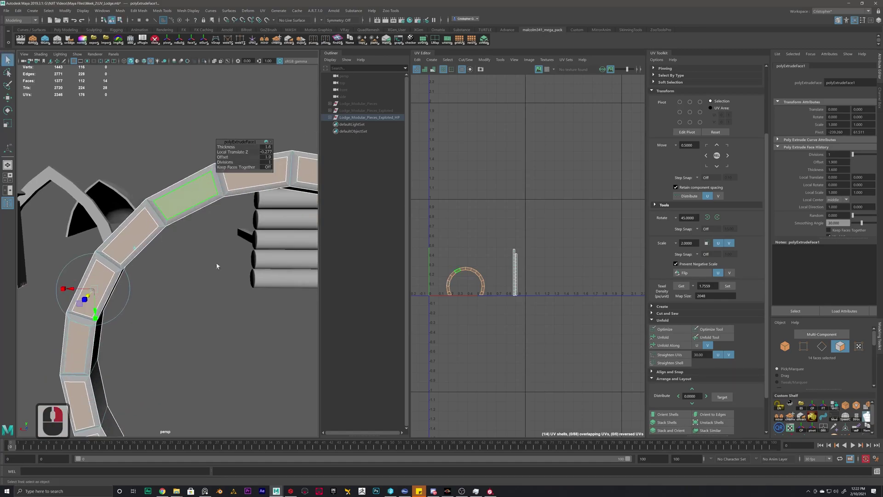
click(203, 263)
scroll(199, 274, down, 4)
alt+drag(171, 289, 187, 253)
click(187, 254)
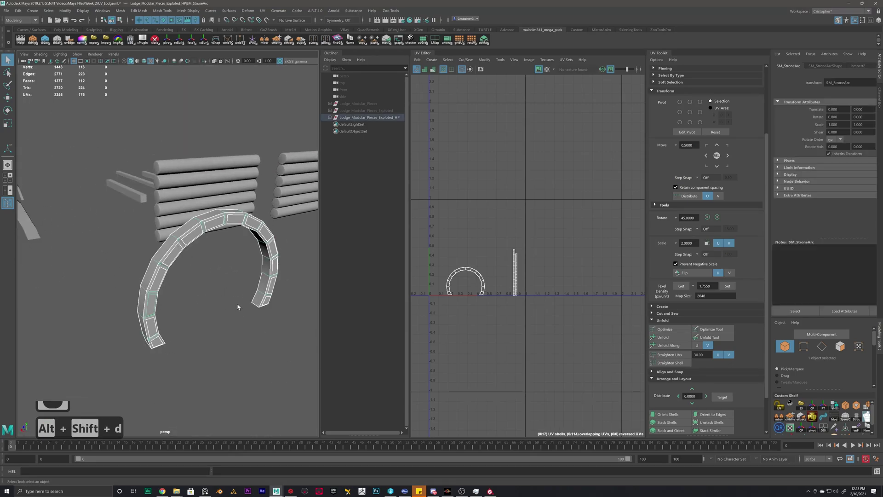
- Set the stone arch's normals to face, soften its edges and save the scene
scroll(218, 283, down, 5)
scroll(219, 270, up, 7)
right_drag(187, 258, 234, 279)
click(233, 280)
click(167, 268)
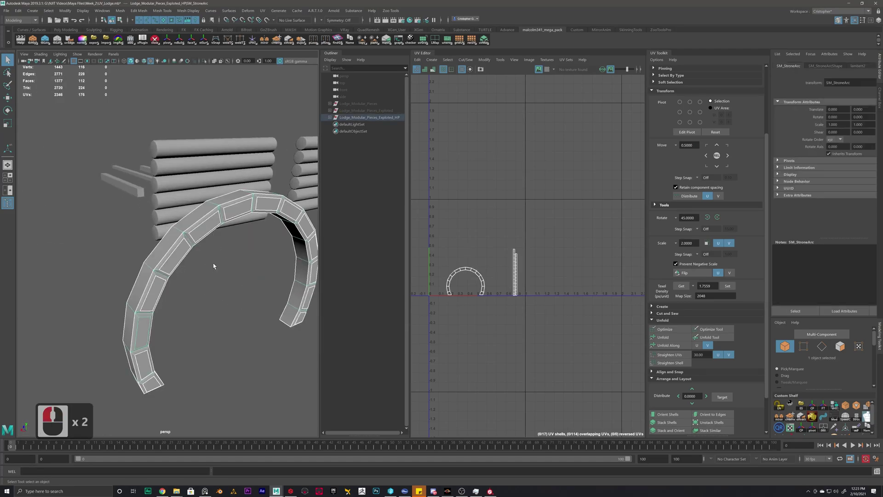
shift+right_click(214, 264)
shift+right_drag(242, 278, 276, 265)
click(205, 275)
right_drag(173, 251, 185, 245)
double_click(184, 247)
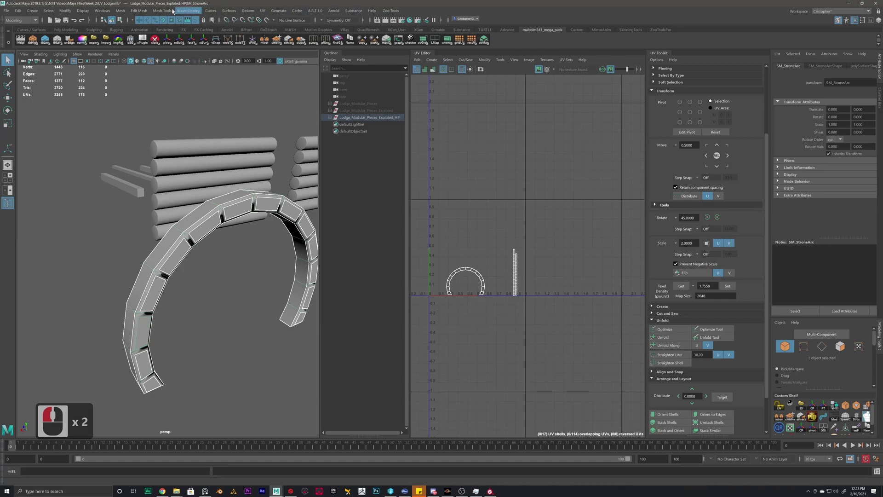
click(189, 10)
click(198, 50)
mouse_move(182, 240)
shift+right_down()
mouse_move(211, 248)
mouse_move(218, 241)
mouse_move(209, 233)
shift+right_up()
click(197, 291)
key(ctrl+s)
- Select the long edge loops following the curved profile of the SM_Wood_DecoSupport_01 piece
scroll(200, 288, down, 6)
alt+drag(201, 285, 181, 225)
scroll(161, 281, down, 4)
scroll(185, 290, up, 3)
click(167, 297)
scroll(167, 297, up, 4)
right_drag(183, 203, 181, 191)
click(169, 300)
alt+scroll(193, 311, down, 4)
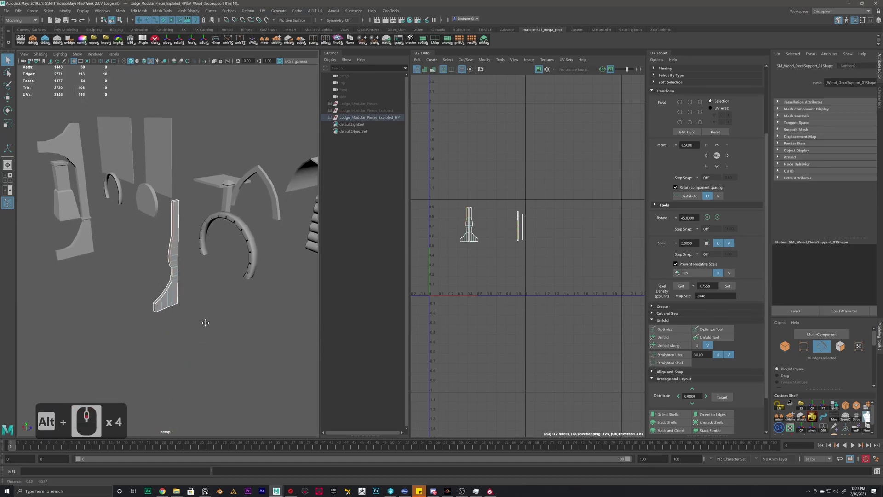
alt+scroll(208, 319, up, 3)
shift+double_click(147, 356)
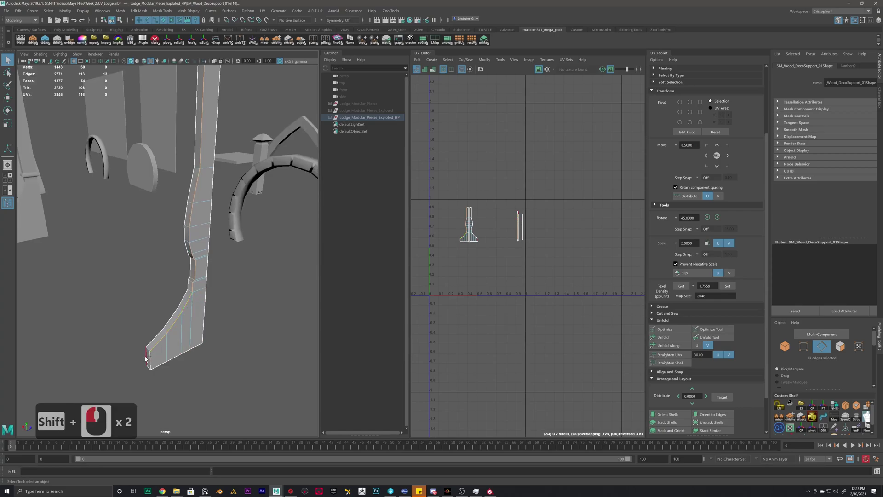
key(ctrl+z)
shift+double_click(157, 336)
- Add the support's remaining outline and end edges to the selection and bevel them with a reduced fraction
mouse_move(165, 301)
alt+mouse_down()
mouse_move(221, 298)
mouse_move(81, 317)
mouse_move(197, 310)
mouse_move(198, 286)
mouse_move(220, 288)
mouse_move(133, 307)
mouse_move(236, 291)
mouse_move(193, 302)
mouse_move(229, 309)
mouse_move(178, 300)
mouse_move(239, 366)
mouse_move(230, 319)
mouse_move(195, 336)
mouse_move(147, 317)
mouse_move(151, 307)
alt+mouse_up()
shift+double_click(228, 290)
shift+double_click(257, 292)
shift+double_click(137, 279)
shift+click(117, 332)
shift+right_drag(211, 238, 246, 241)
alt+drag(197, 203, 227, 146)
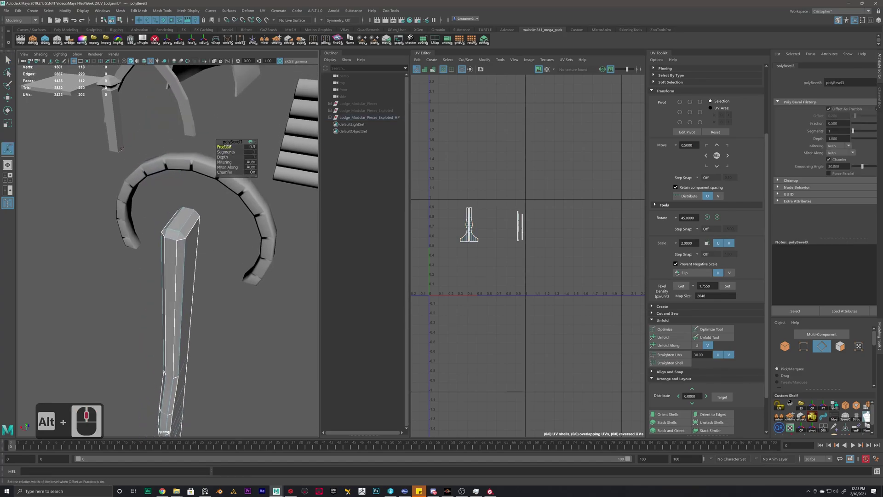
middle_drag(227, 147, 225, 147)
- Return the bevelled wood support to object mode, deselect it and check its shape
alt+drag(225, 146, 153, 335)
alt+middle_drag(154, 335, 193, 275)
alt+right_drag(193, 275, 197, 257)
right_click(197, 251)
click(236, 252)
click(193, 308)
click(236, 320)
mouse_move(237, 319)
alt+mouse_down()
mouse_move(214, 308)
mouse_move(221, 312)
alt+mouse_up()
alt+scroll(213, 307, down, 4)
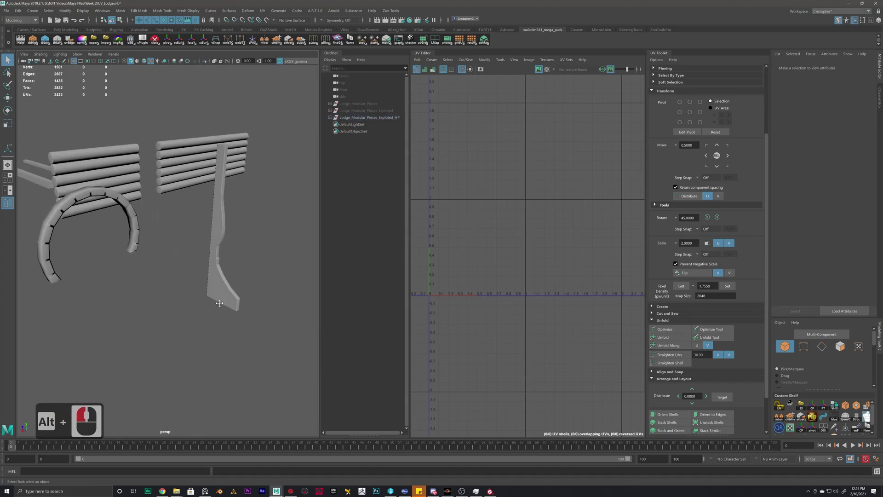
- Select the edge loops along the curved foot and straight shaft of the SM_Deco_Support_01 piece
alt+scroll(216, 309, up, 1)
alt+scroll(209, 305, down, 2)
alt+scroll(209, 305, up, 5)
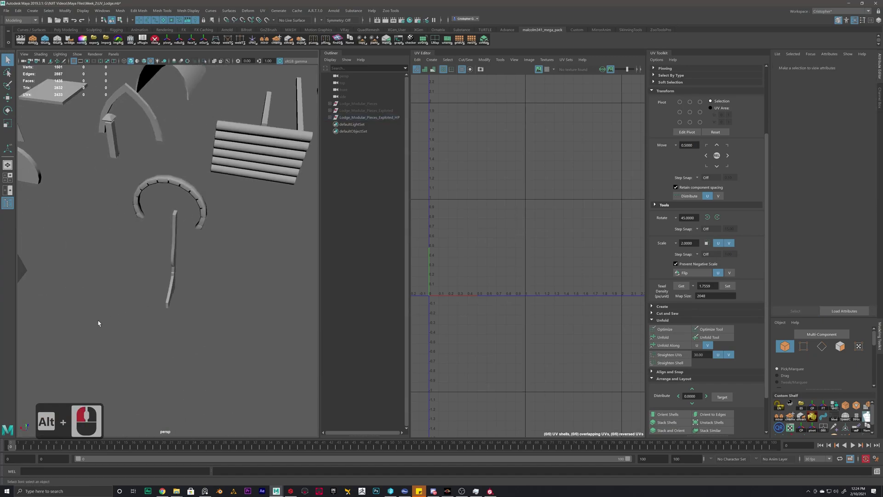
click(167, 256)
alt+drag(175, 256, 174, 299)
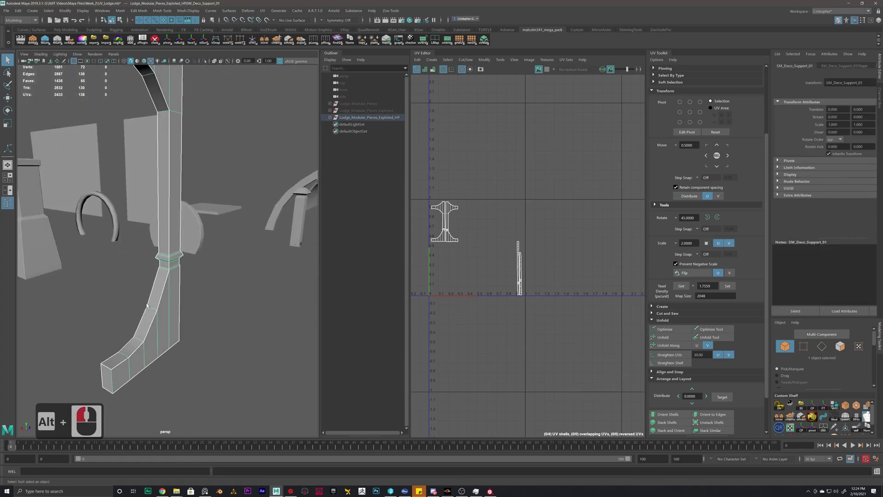
alt+scroll(173, 302, up, 2)
right_drag(173, 302, 171, 276)
click(163, 304)
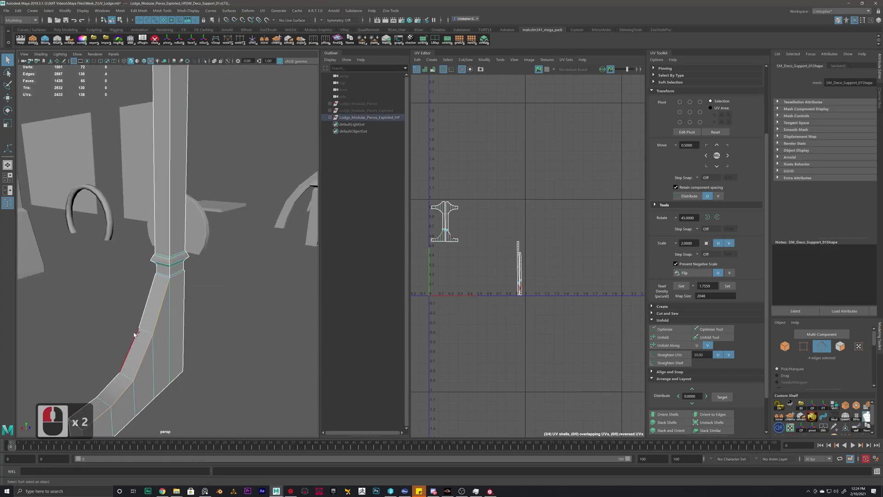
shift+double_click(156, 239)
alt+drag(173, 244, 170, 244)
shift+double_click(192, 231)
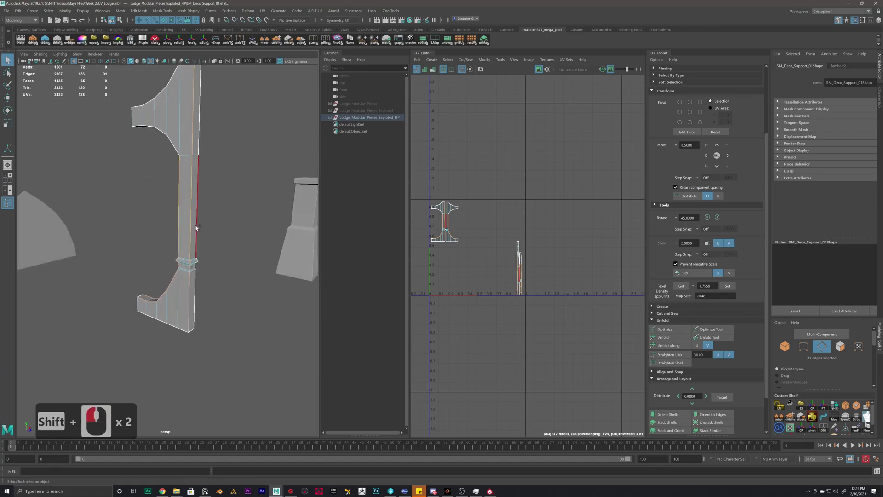
shift+double_click(196, 222)
alt+drag(190, 217, 218, 246)
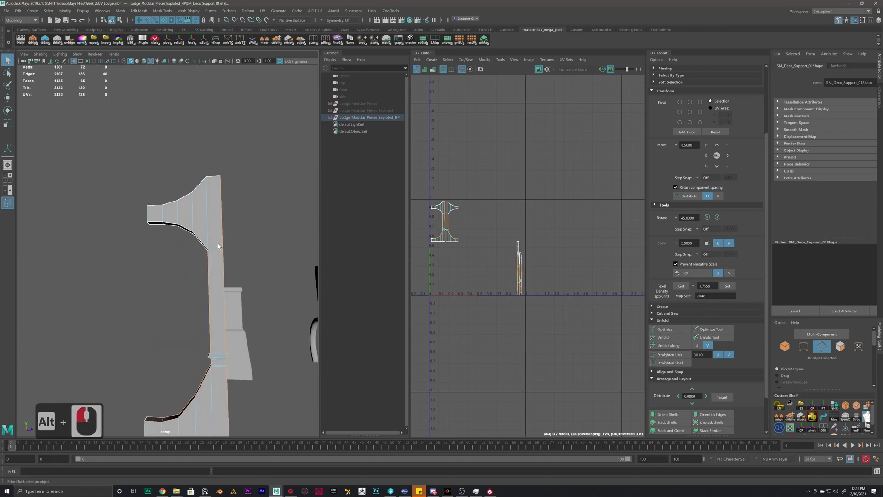
- Add the decorative support's upper bracket outline and end edges to the edge selection
shift+double_click(179, 198)
shift+double_click(184, 195)
alt+drag(185, 195, 184, 234)
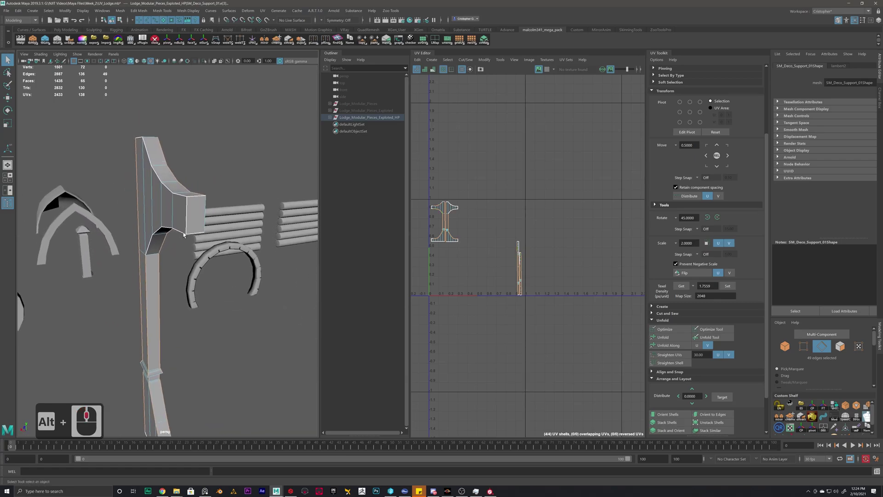
shift+double_click(186, 205)
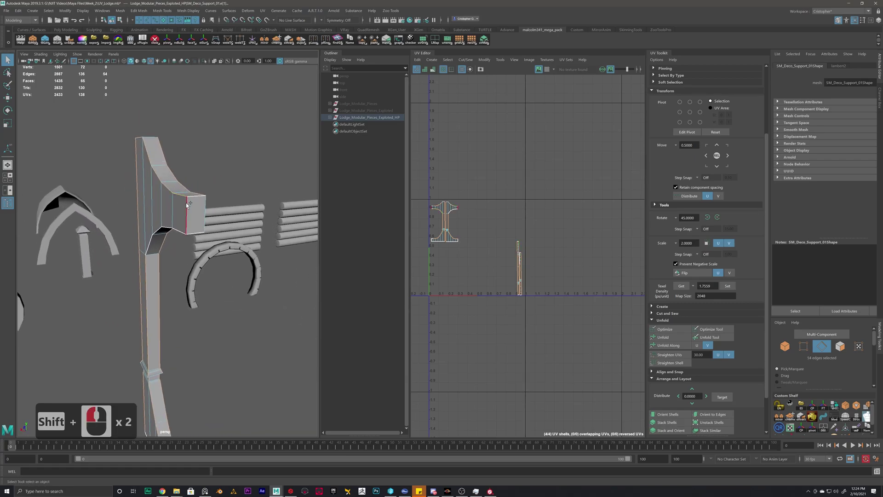
shift+double_click(180, 232)
alt+drag(179, 232, 166, 219)
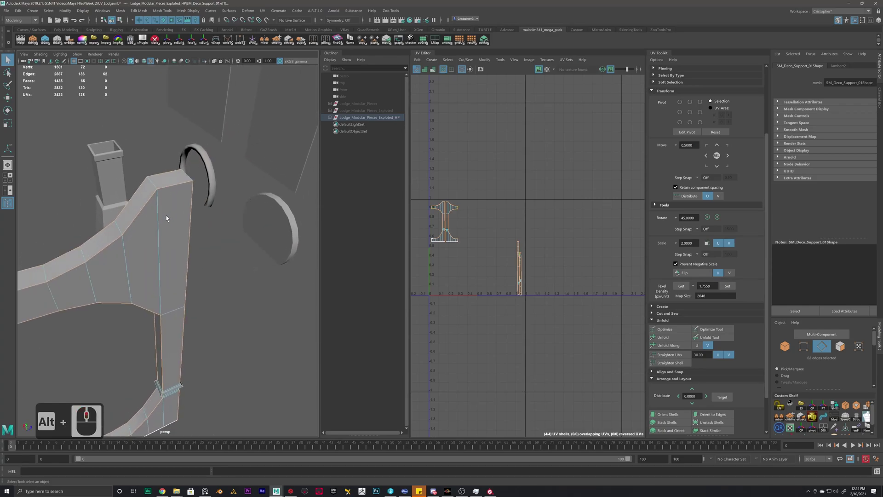
shift+double_click(184, 178)
alt+drag(184, 179, 110, 256)
- Add the horizontal edge loops around the decorative support's collar to the selection
alt+scroll(209, 285, up, 10)
shift+click(238, 248)
shift+double_click(231, 258)
alt+scroll(276, 256, up, 10)
alt+scroll(206, 250, up, 4)
alt+scroll(173, 263, up, 4)
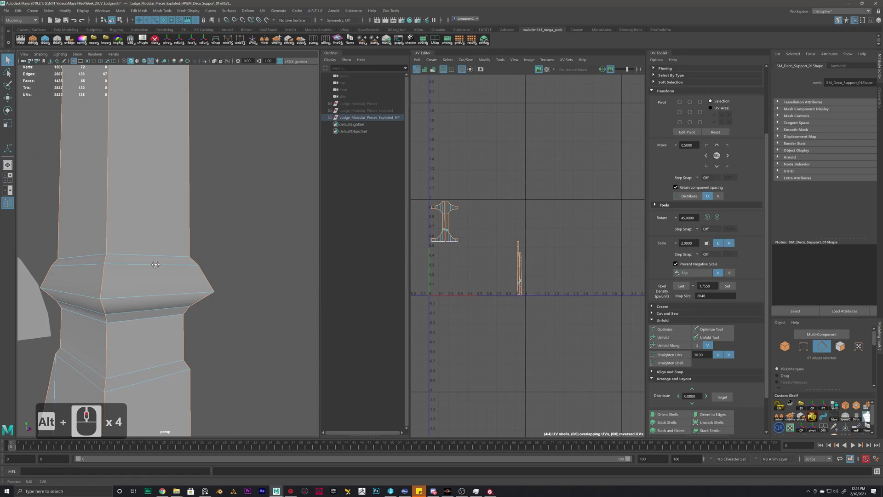
shift+double_click(101, 255)
shift+click(102, 321)
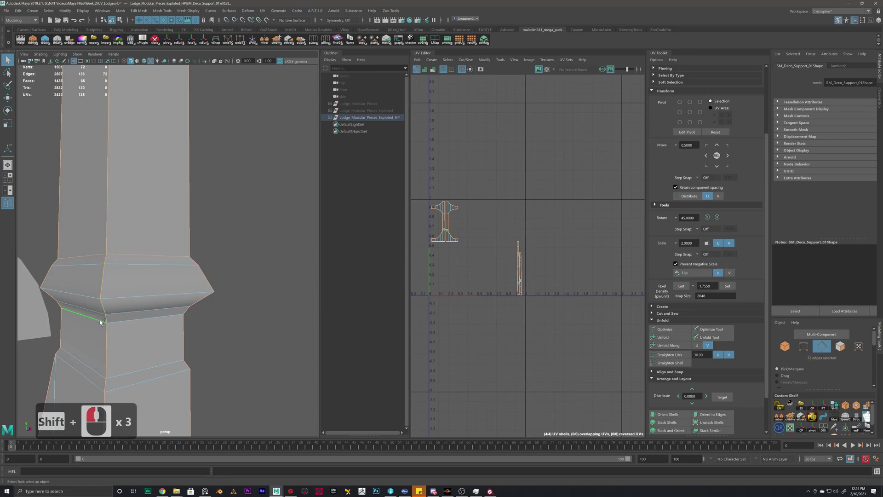
shift+click(97, 372)
alt+drag(96, 372, 163, 322)
- Bevel the selected decorative support edges with a fraction of 0.25
shift+right_drag(139, 261, 172, 260)
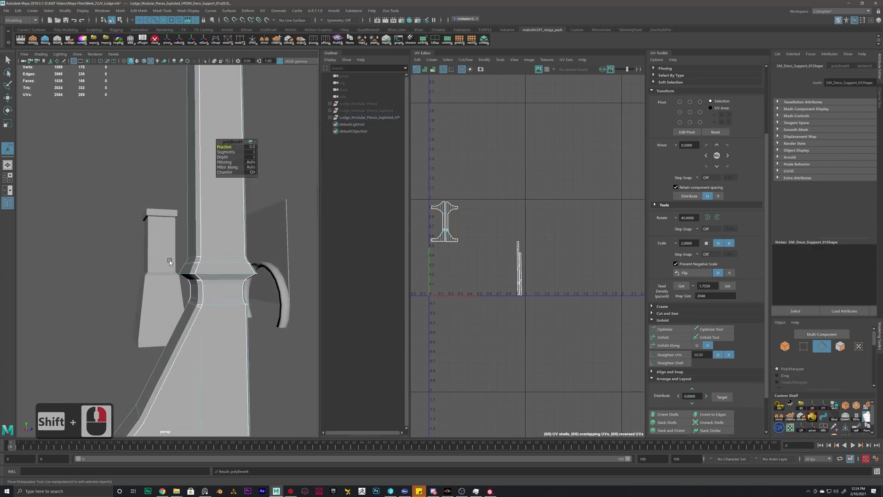
click(249, 147)
text(.1)
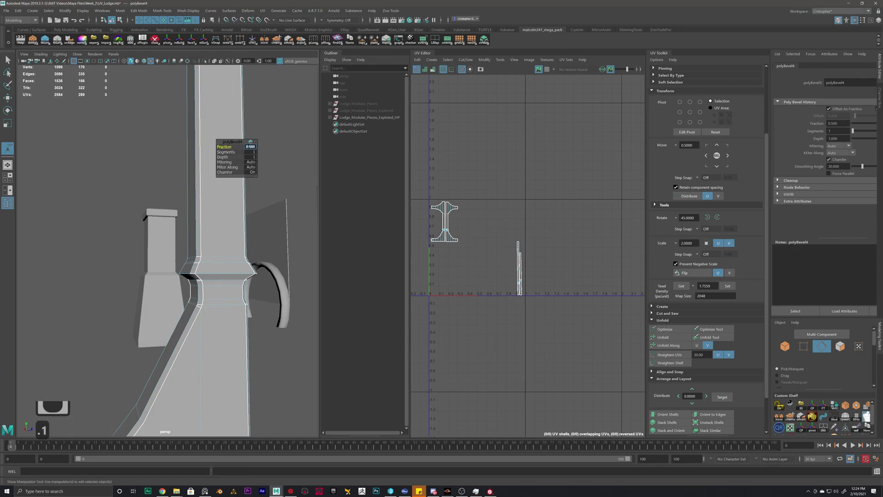
key(Return)
alt+scroll(210, 210, down, 1)
alt+scroll(205, 224, up, 1)
click(250, 146)
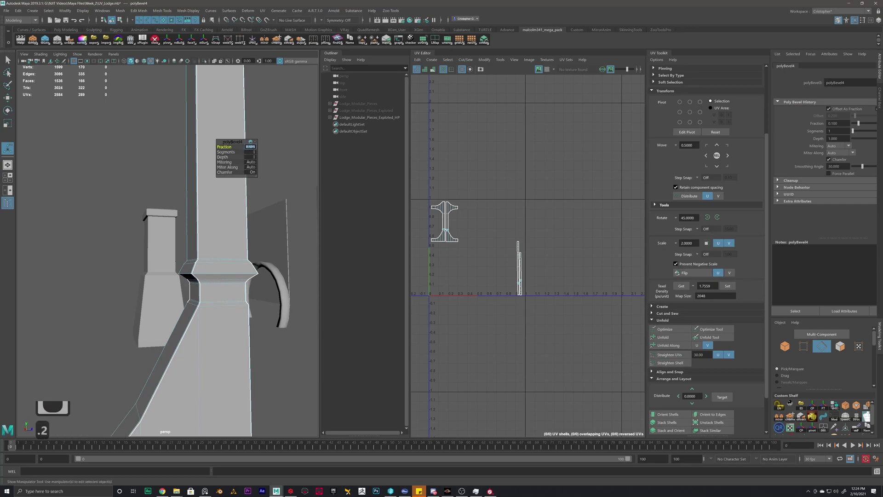
text(.25)
key(Return)
- Return the bevelled decorative support to object mode and check the bevels along its collar and curved foot
alt+drag(249, 257, 159, 218)
right_click(157, 209)
right_drag(184, 198, 187, 197)
click(230, 249)
click(184, 277)
click(249, 281)
scroll(234, 282, down, 6)
alt+drag(234, 282, 202, 254)
click(154, 265)
right_drag(201, 254, 169, 254)
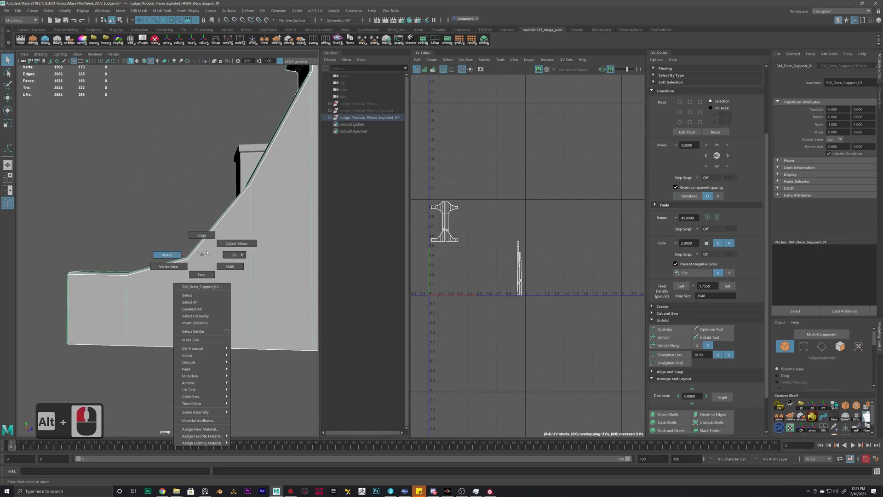
alt+drag(202, 254, 224, 263)
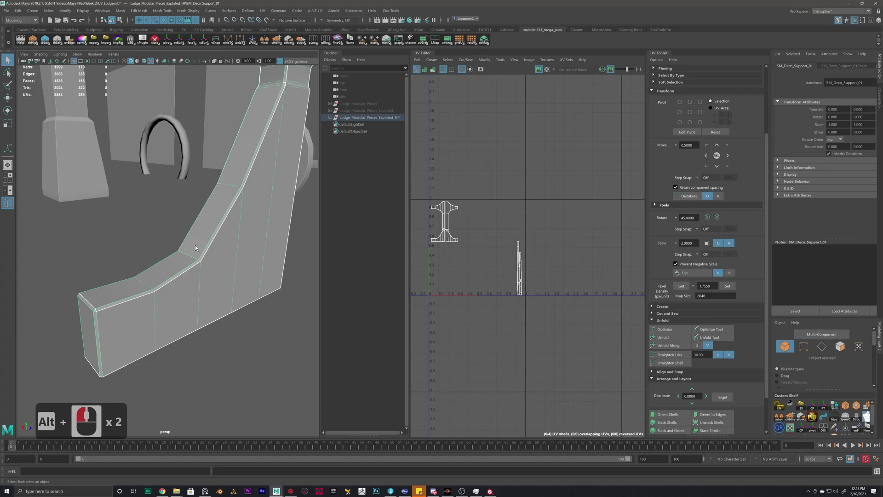
- Soften the decorative support's edges, then return it to object mode and deselect it
shift+right_drag(203, 226, 230, 219)
click(249, 310)
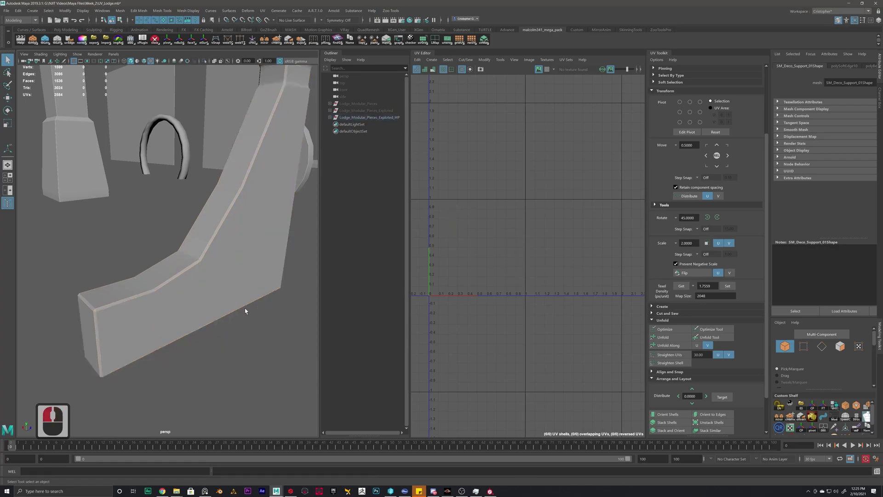
click(237, 259)
alt+drag(238, 258, 192, 257)
right_drag(192, 257, 258, 218)
click(205, 246)
click(254, 349)
- Examine the softened decorative support from several angles and reselect it among the other lodge pieces
scroll(236, 324, down, 5)
alt+drag(219, 303, 252, 295)
alt+middle_drag(184, 252, 190, 337)
alt+drag(191, 337, 207, 318)
alt+middle_drag(197, 326, 155, 267)
alt+drag(155, 268, 200, 271)
click(200, 149)
alt+scroll(169, 261, down, 3)
right_drag(144, 223, 184, 211)
click(221, 216)
click(183, 215)
scroll(187, 207, down, 5)
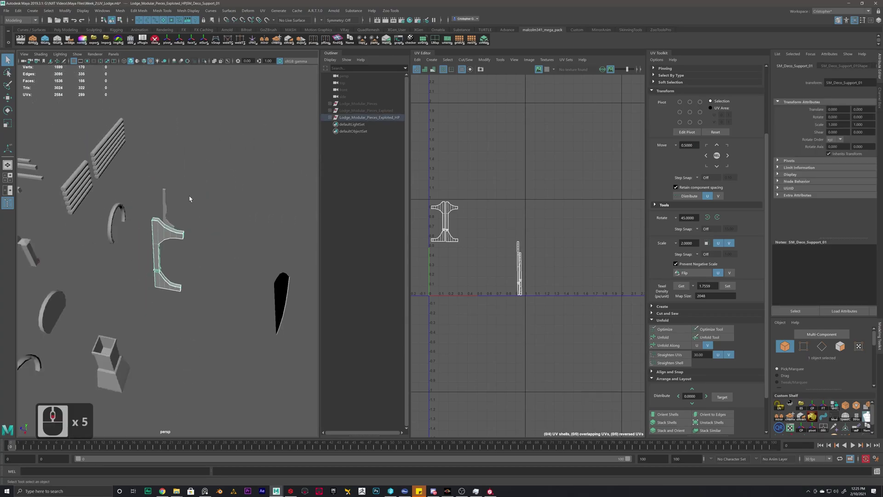
- Delete the construction history of the wood support, stone arch, chimney and neighbouring lodge pieces one after another
click(166, 206)
key(alt+shift+d)
click(116, 207)
key(alt+shift+d)
alt+drag(114, 286, 151, 278)
click(118, 268)
key(alt+shift+d)
click(97, 323)
key(alt+shift+d)
click(167, 308)
click(167, 308)
click(180, 314)
alt+drag(180, 315, 203, 336)
key(alt+shift+d)
click(203, 337)
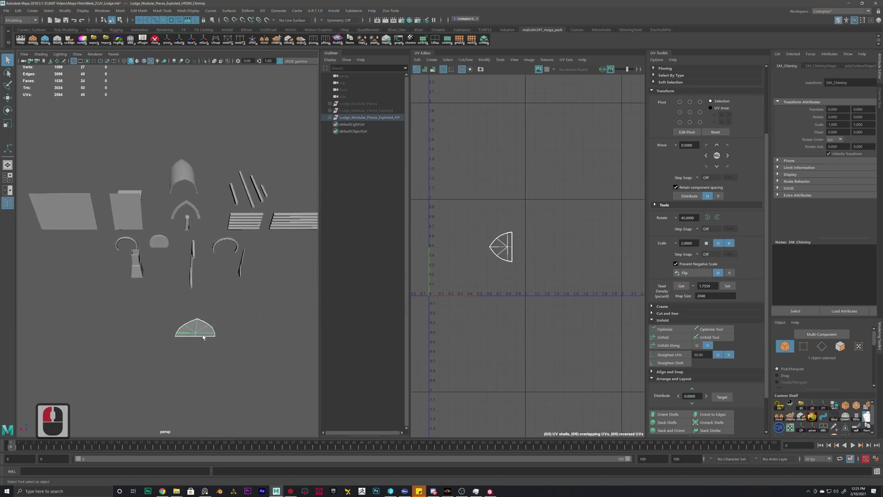
- Select the SM_LogWall_200 piece and examine its log ends
alt+scroll(138, 318, up, 8)
alt+middle_drag(256, 294, 152, 278)
alt+scroll(152, 278, up, 2)
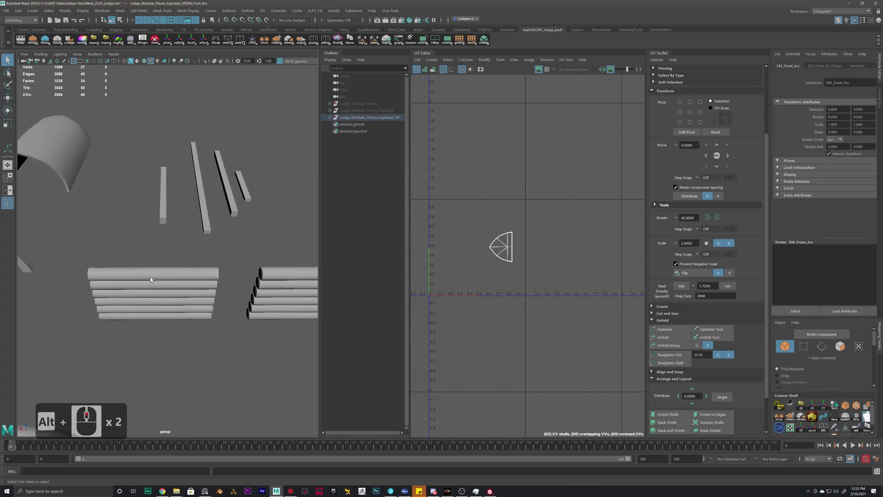
click(152, 277)
alt+drag(76, 302, 161, 290)
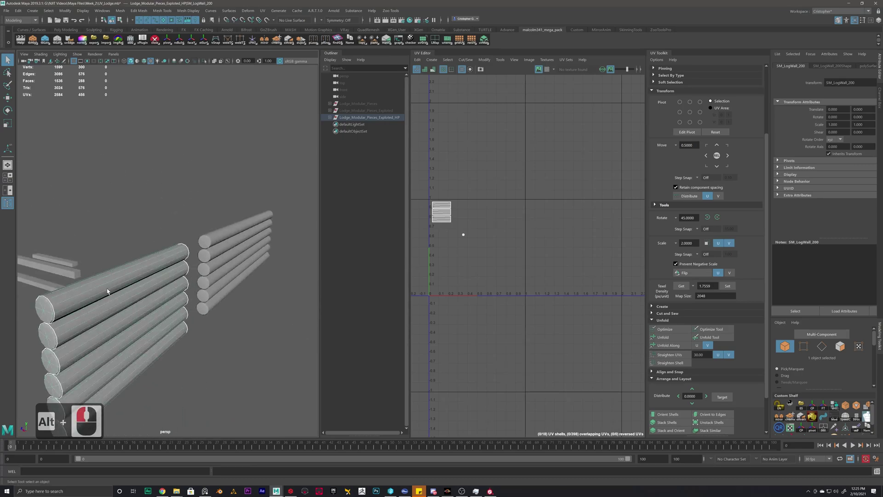
alt+scroll(185, 233, up, 4)
alt+drag(185, 233, 138, 197)
- Set the SM_Front_Arc_Support piece's normals to face, soften its edges and return it to object mode
click(112, 237)
alt+drag(113, 236, 143, 212)
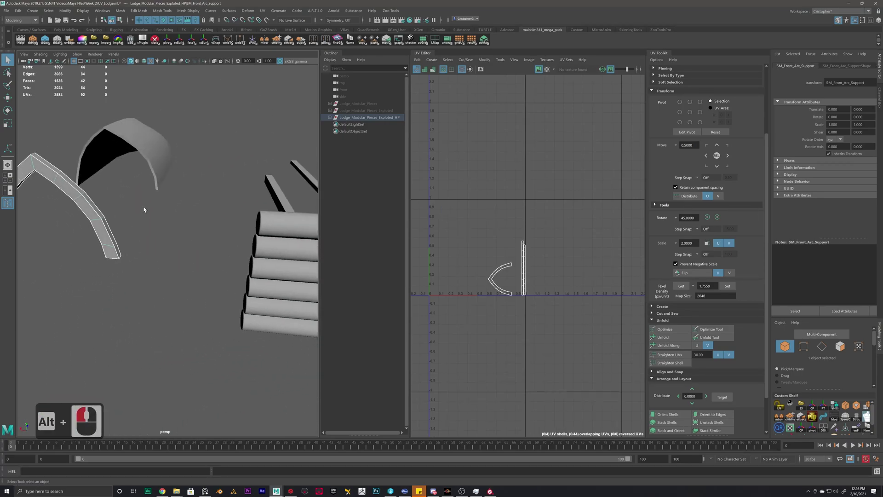
shift+right_drag(144, 207, 209, 209)
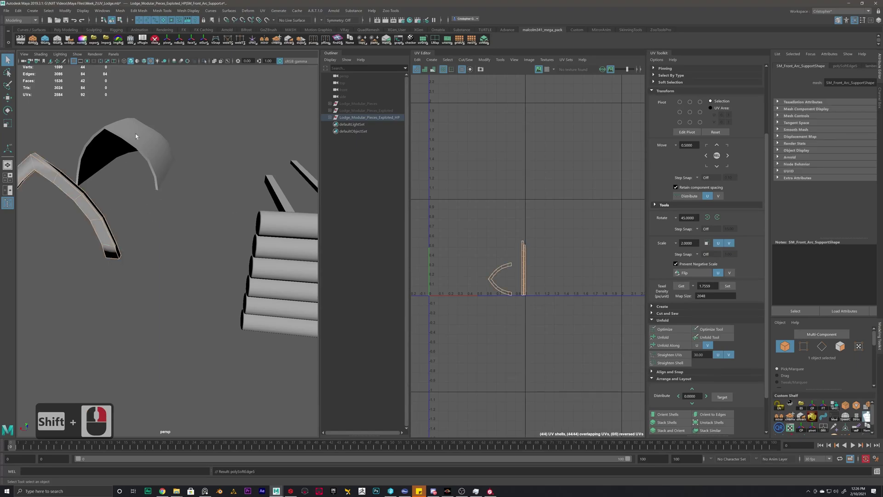
click(188, 11)
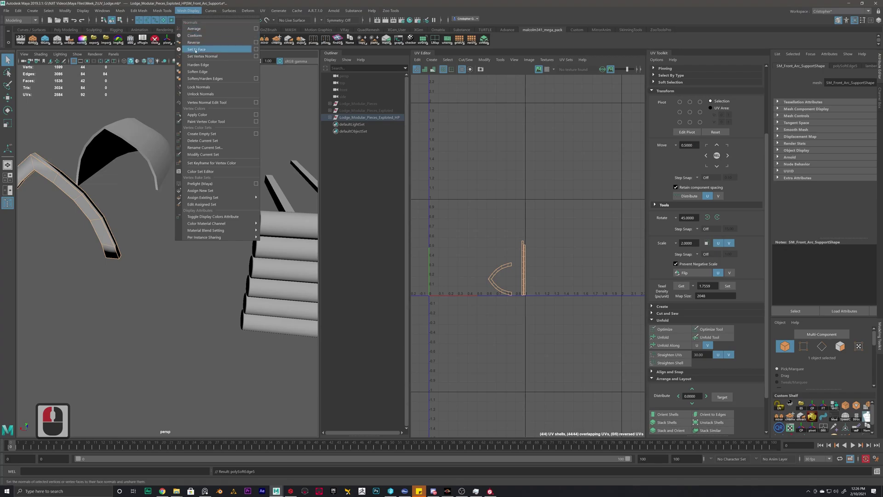
click(203, 47)
shift+right_drag(75, 186, 144, 184)
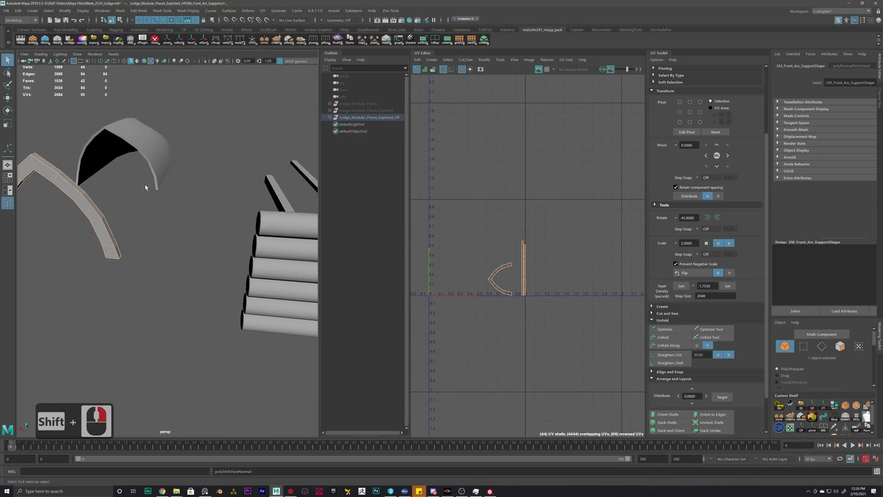
alt+drag(115, 205, 235, 216)
right_drag(148, 198, 178, 185)
click(145, 208)
click(205, 226)
alt+scroll(197, 229, down, 3)
- Select the SM_Deco_Post_01 piece and delete its construction history
alt+scroll(197, 229, down, 1)
alt+drag(100, 258, 166, 239)
scroll(178, 242, up, 3)
click(177, 242)
alt+middle_drag(166, 239, 139, 239)
key(alt+shift+d)
scroll(139, 239, up, 6)
alt+drag(139, 239, 190, 213)
alt+middle_drag(190, 213, 211, 211)
alt+scroll(192, 236, up, 7)
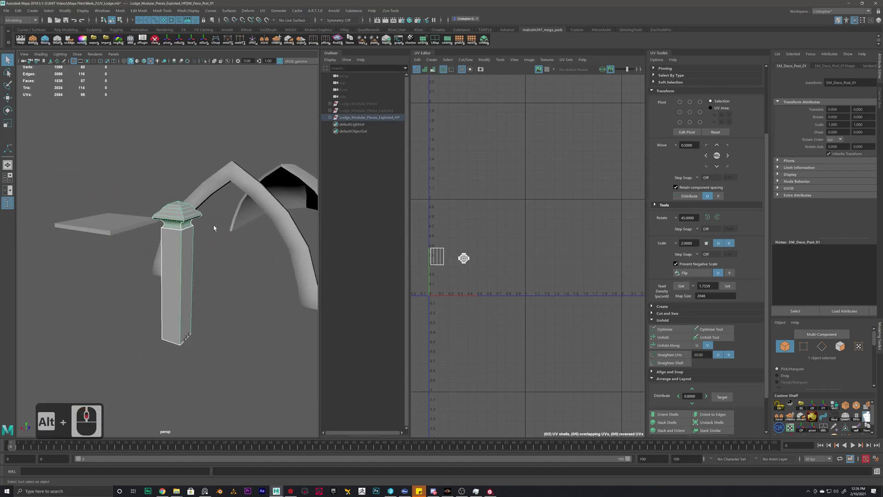
alt+scroll(188, 245, up, 3)
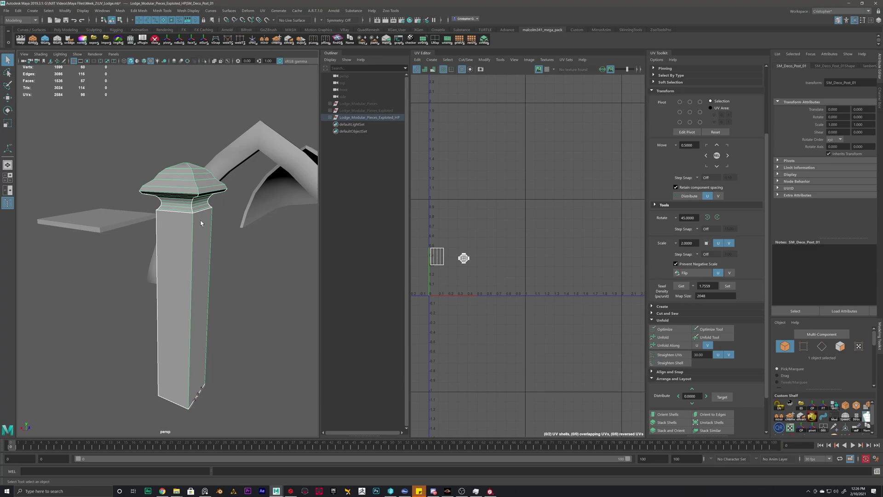
- Select the vertical edge loops on all four corners of the decorative post
scroll(194, 234, up, 1)
right_click(192, 242)
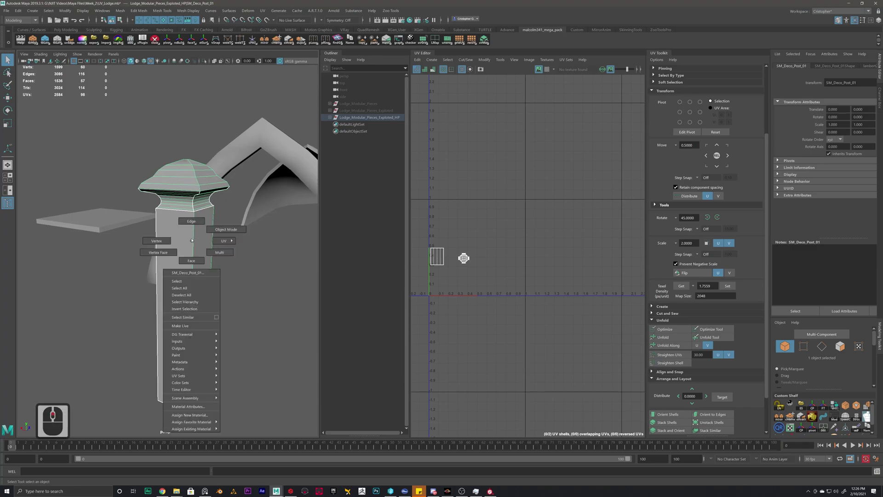
double_click(194, 232)
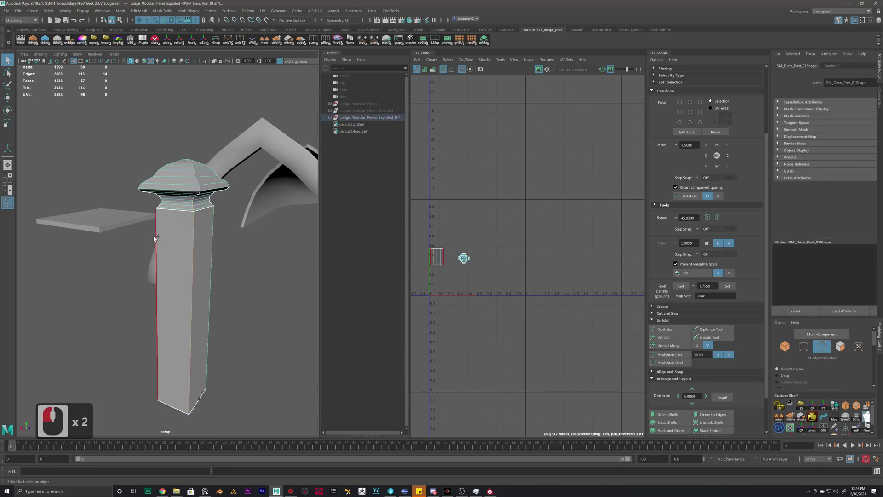
shift+double_click(213, 235)
shift+double_click(213, 233)
alt+drag(214, 233, 122, 281)
alt+scroll(123, 282, down, 15)
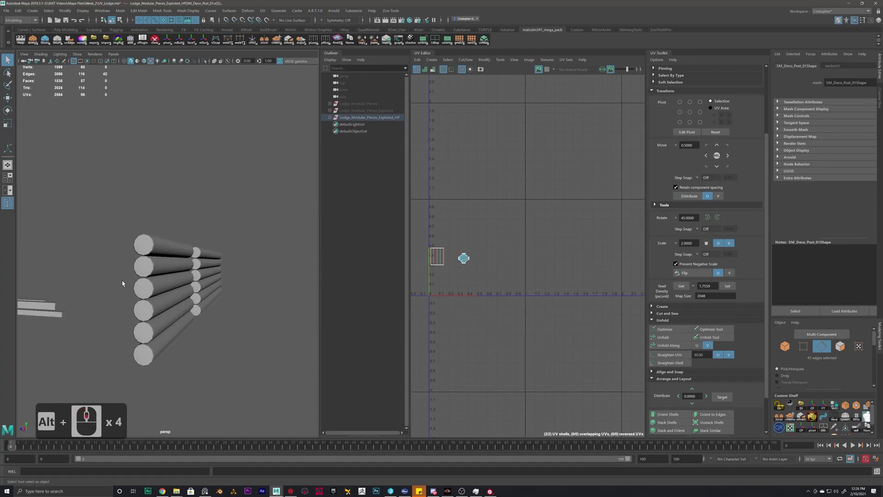
alt+middle_drag(93, 297, 134, 297)
alt+scroll(95, 296, up, 4)
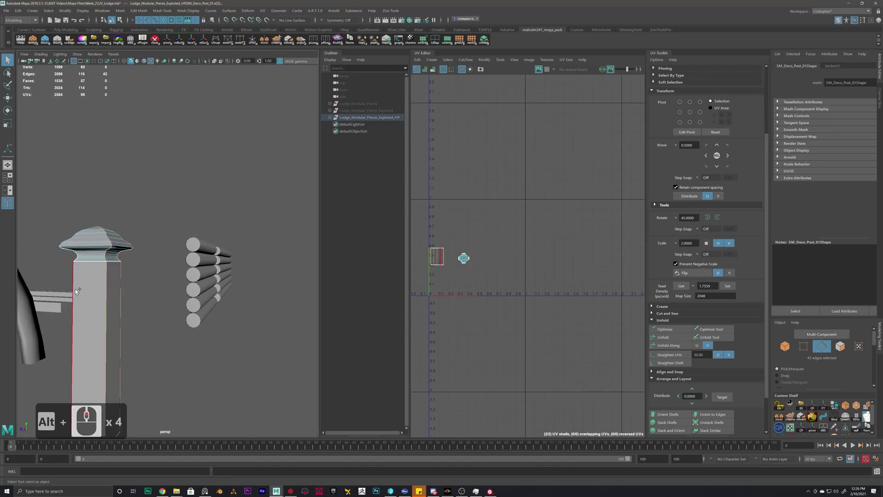
shift+double_click(75, 291)
- Bevel the decorative post's selected corner edges and return the post to object mode
shift+right_click(165, 222)
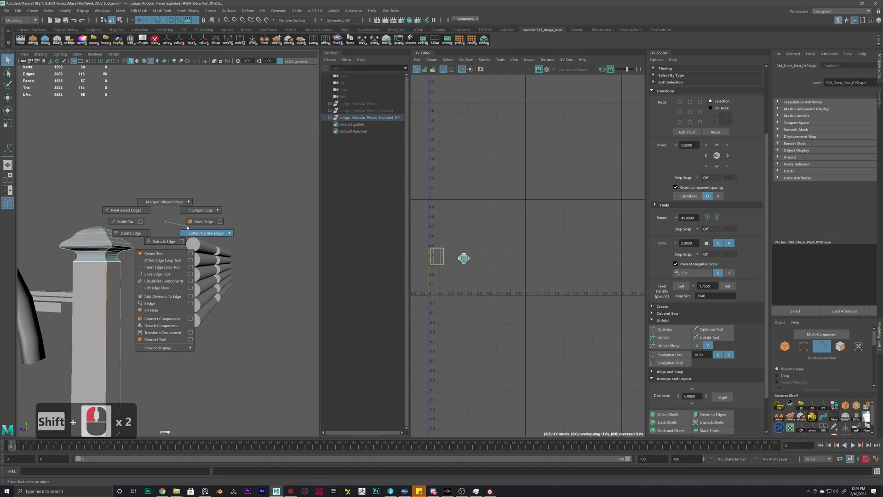
shift+right_drag(187, 227, 199, 233)
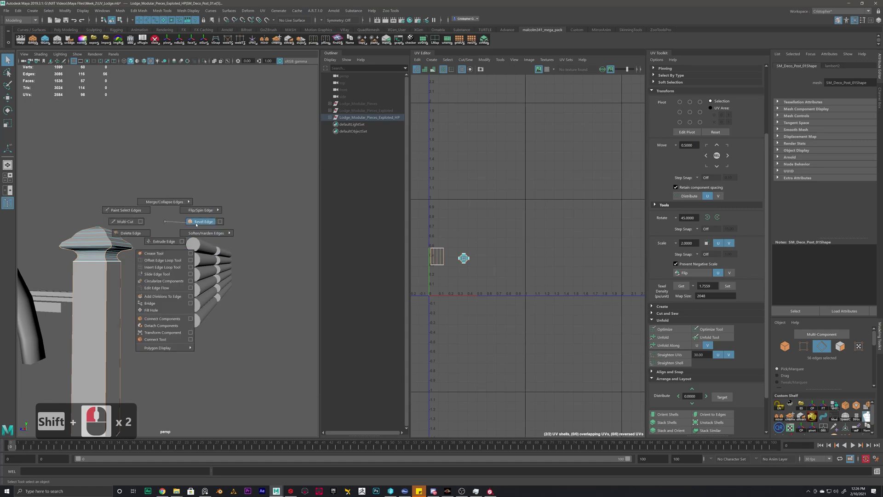
shift+right_drag(196, 225, 196, 225)
alt+drag(183, 229, 120, 266)
alt+scroll(119, 270, up, 4)
alt+middle_drag(118, 270, 215, 243)
alt+drag(215, 243, 89, 272)
right_drag(159, 281, 242, 311)
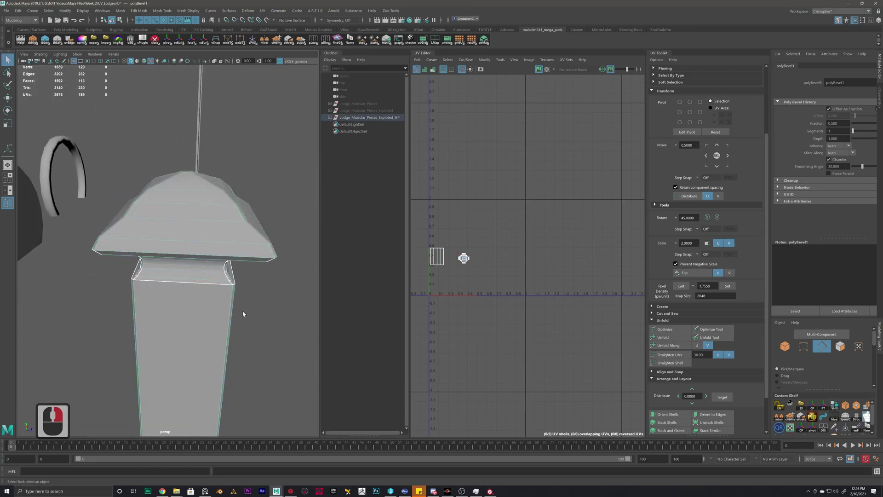
alt+scroll(242, 311, down, 4)
- Select the SM_Roof piece and pick the first edge loops along its outline
alt+drag(229, 311, 219, 277)
click(221, 266)
alt+middle_drag(219, 277, 172, 258)
alt+drag(171, 258, 218, 271)
right_drag(217, 272, 220, 253)
double_click(222, 281)
alt+drag(222, 280, 150, 341)
shift+double_click(172, 321)
- Add the remaining edge loops along the roof's rim and the connecting corner edges to the edge selection
alt+scroll(112, 367, down, 9)
alt+middle_drag(112, 366, 206, 306)
alt+drag(205, 306, 162, 218)
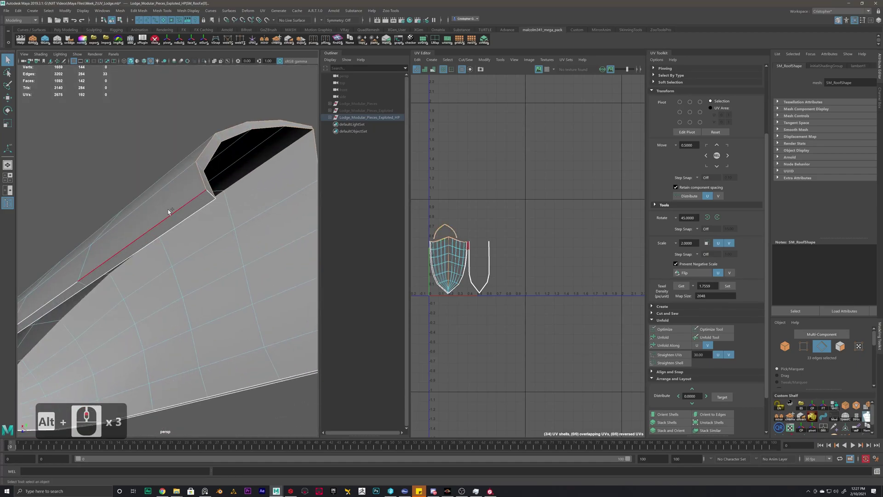
shift+double_click(169, 212)
shift+double_click(195, 214)
shift+click(213, 195)
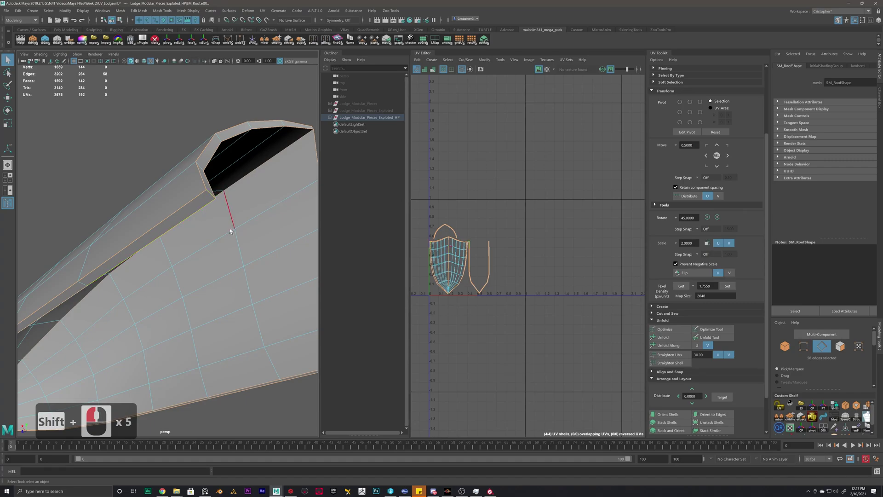
alt+drag(227, 222, 161, 256)
alt+middle_drag(161, 256, 78, 285)
shift+click(255, 379)
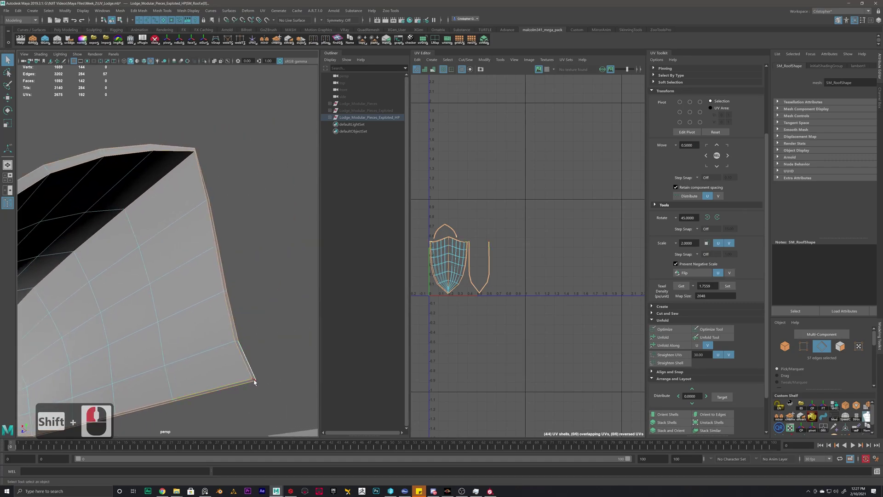
alt+drag(255, 380, 117, 265)
alt+scroll(153, 355, down, 4)
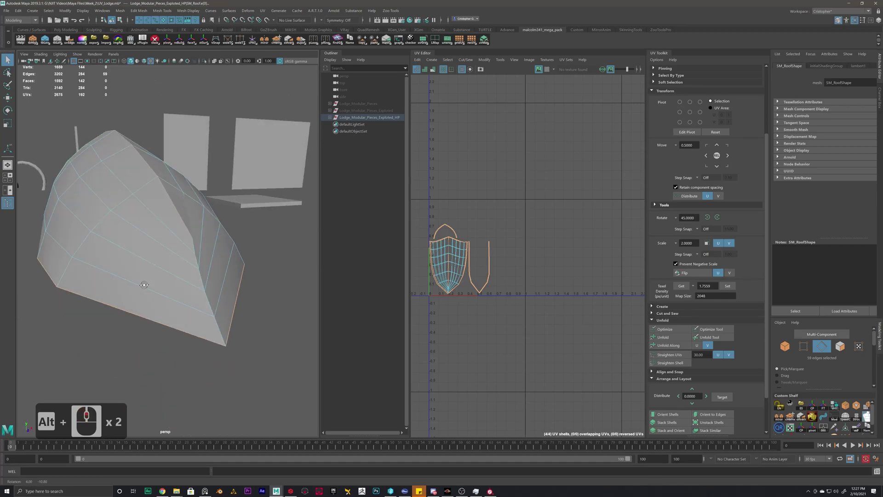
shift+click(193, 243)
- Bevel the selected roof edges, return the roof to object mode and bring the other lodge pieces back into view
shift+right_click(213, 243)
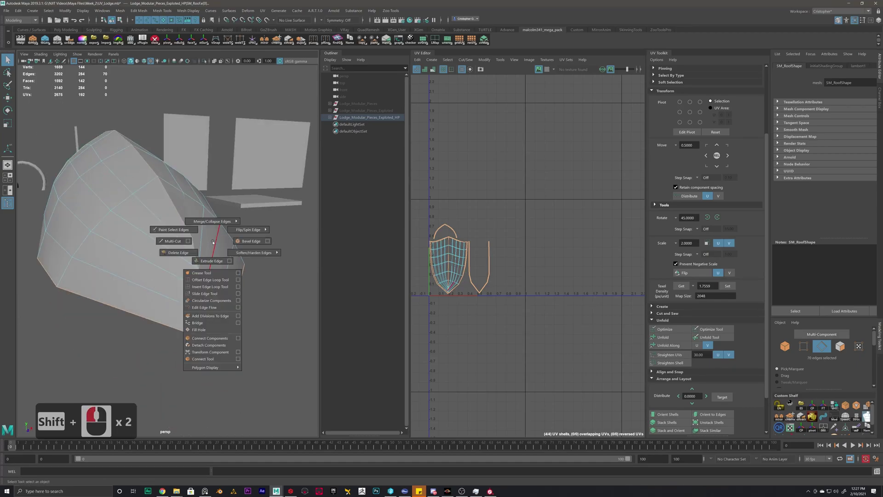
click(250, 243)
alt+drag(209, 184, 177, 250)
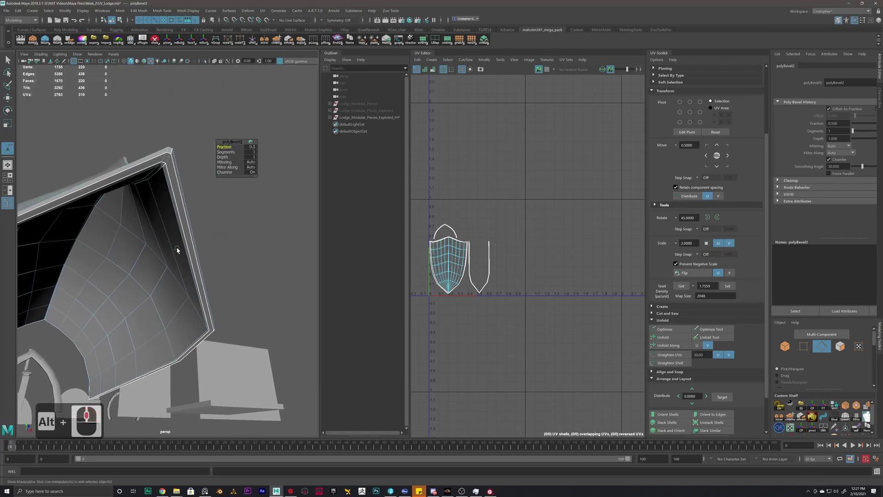
alt+scroll(134, 210, down, 5)
alt+drag(128, 236, 182, 268)
alt+scroll(191, 254, up, 7)
right_drag(181, 268, 209, 253)
click(198, 261)
key(ctrl+1)
scroll(197, 260, down, 8)
click(232, 184)
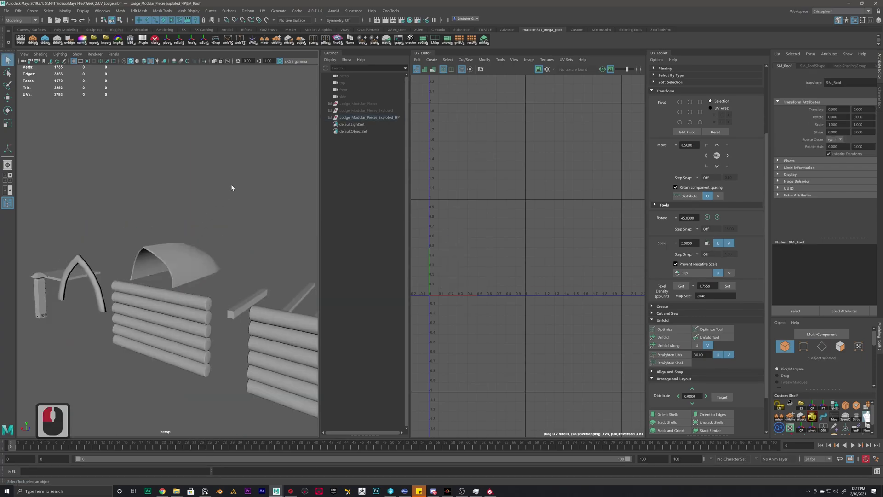
- Soften the roof's edge normals with a 30-degree angle, return it to object mode and deselect it
alt+drag(232, 184, 187, 257)
alt+scroll(197, 281, up, 4)
click(205, 287)
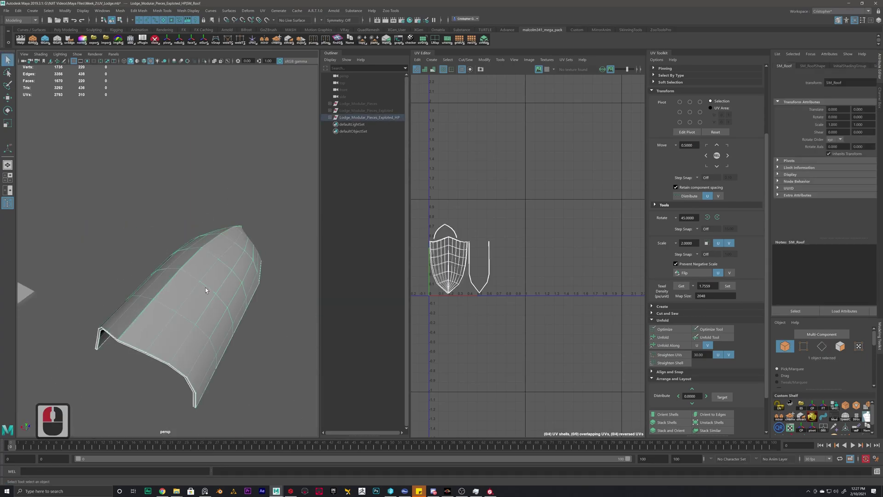
shift+right_click(205, 287)
shift+right_drag(205, 287, 283, 302)
right_click(195, 293)
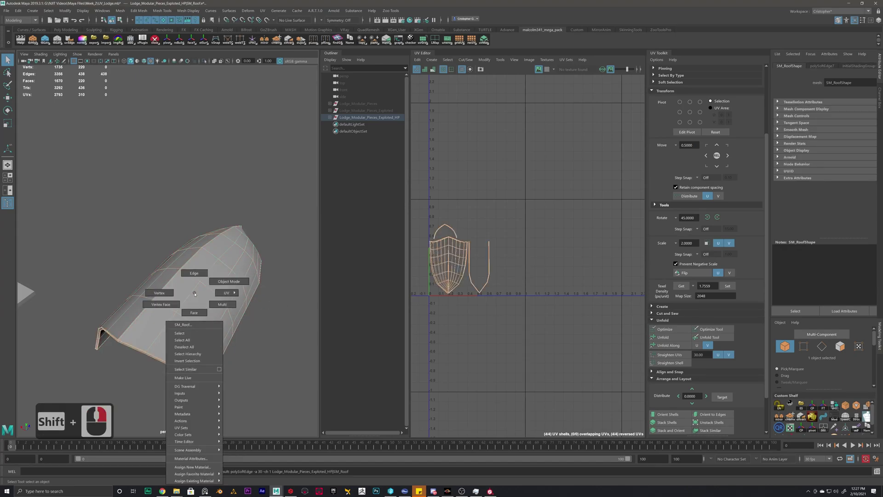
right_drag(229, 278, 230, 278)
click(285, 236)
- Select all edges of the SM_Structure_Support_02 beam beside the roof
scroll(191, 302, down, 4)
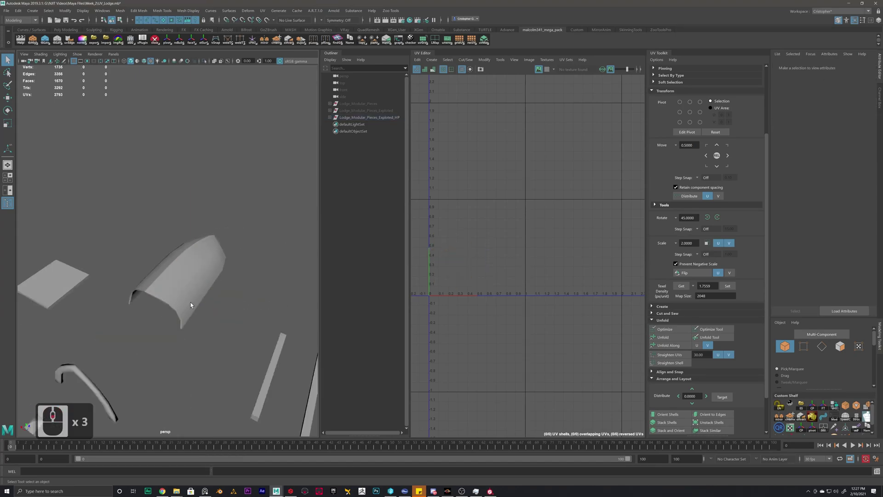
click(191, 273)
mouse_move(248, 297)
alt+mouse_down()
mouse_move(197, 282)
mouse_move(252, 298)
alt+mouse_up()
click(262, 333)
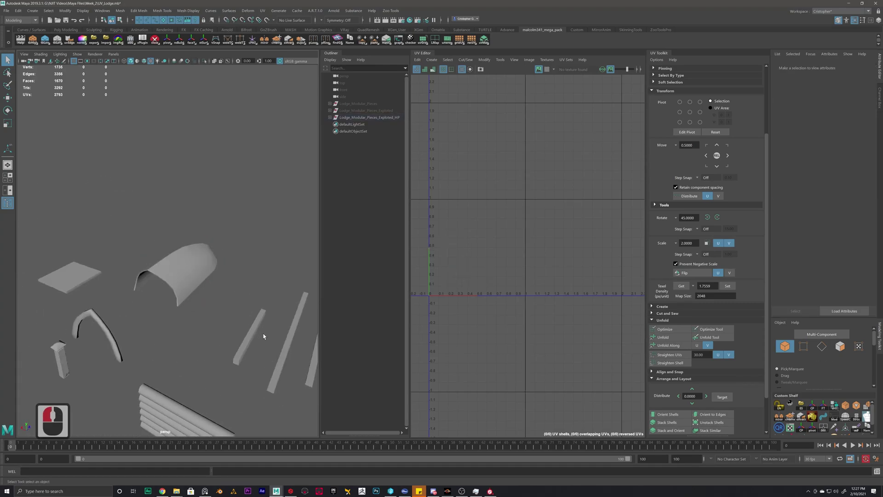
alt+drag(262, 333, 244, 331)
alt+middle_drag(244, 332, 192, 322)
scroll(192, 322, up, 5)
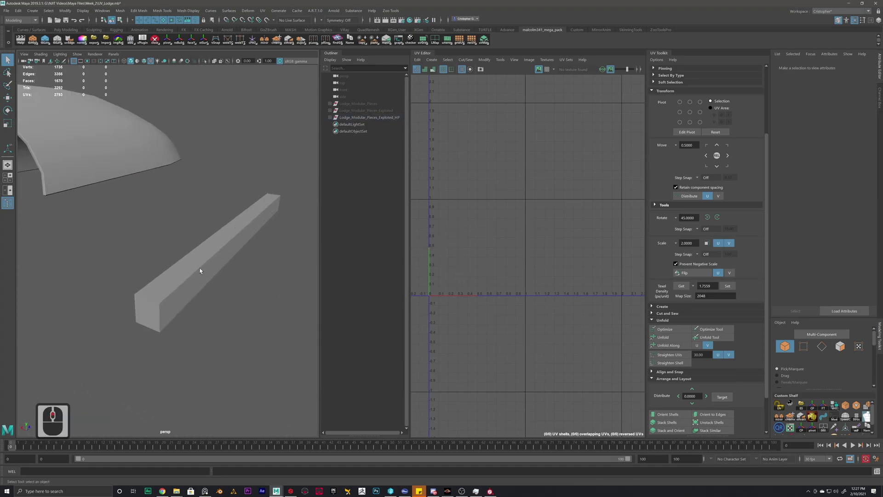
click(221, 263)
right_drag(221, 263, 220, 243)
scroll(220, 235, down, 5)
alt+middle_drag(220, 234, 149, 304)
alt+drag(150, 304, 118, 329)
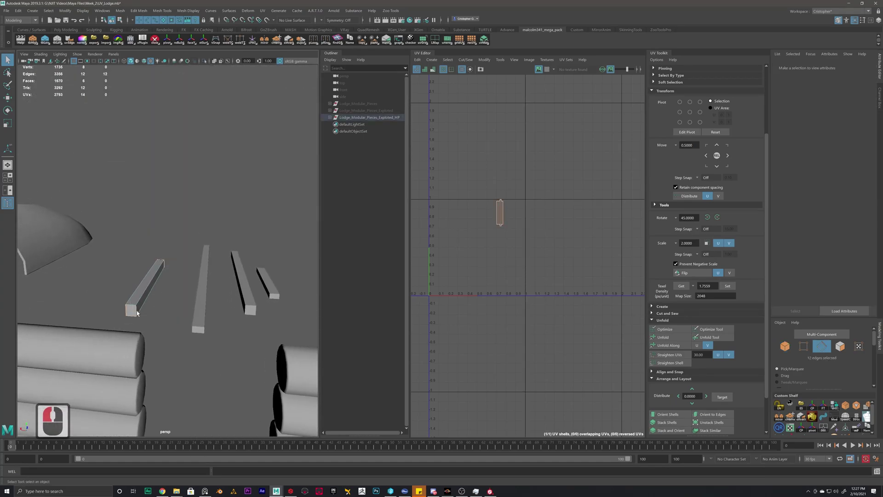
- Bevel the selected SM_Structure_Support_02 edges with a fraction of 0.2
shift+right_drag(168, 208, 205, 209)
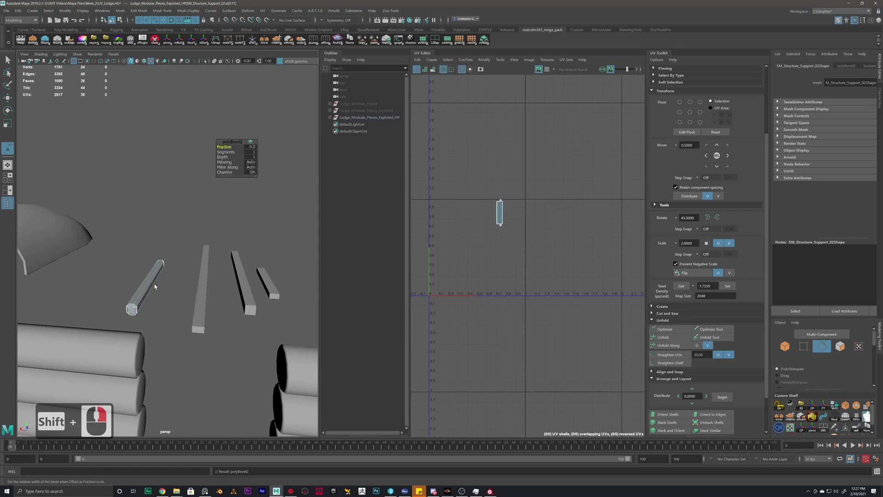
alt+middle_drag(156, 283, 173, 252)
click(248, 147)
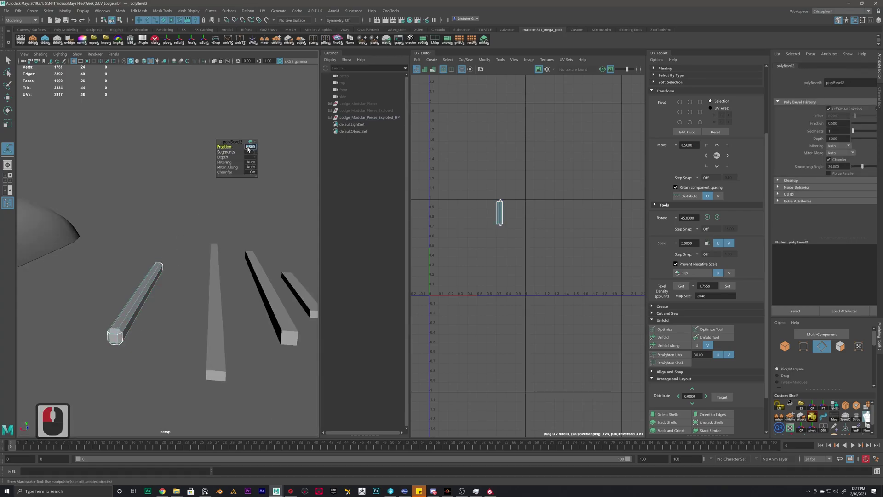
text(.2)
key(Return)
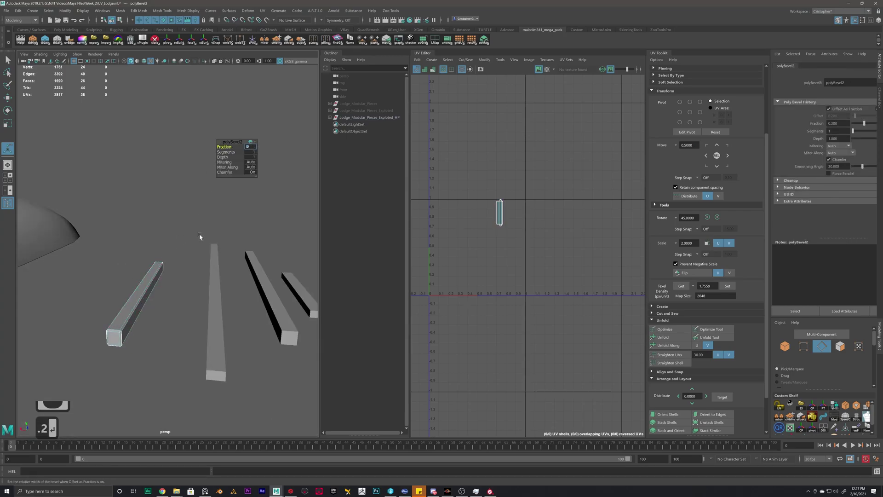
click(222, 149)
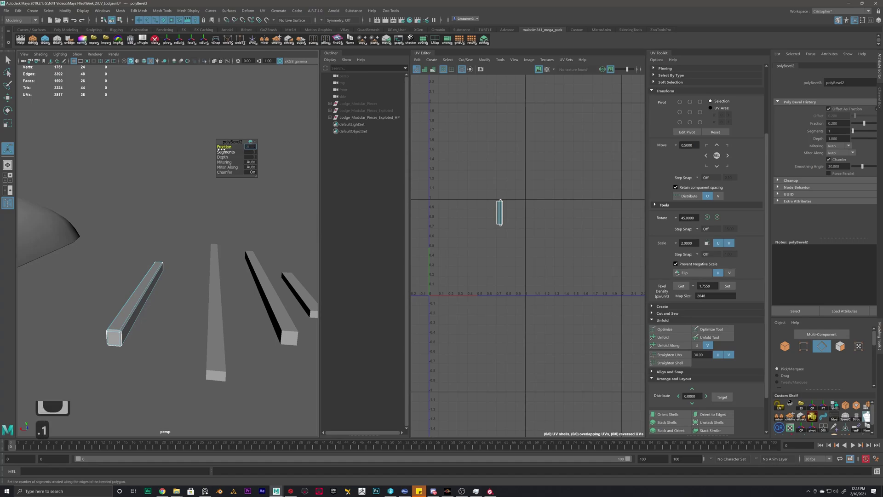
click(179, 306)
- Bevel all edges of the long SM_Roof_SupportBeam_01 beam with a fraction of 0.2
right_drag(212, 293, 232, 277)
click(211, 260)
click(216, 260)
right_click(211, 268)
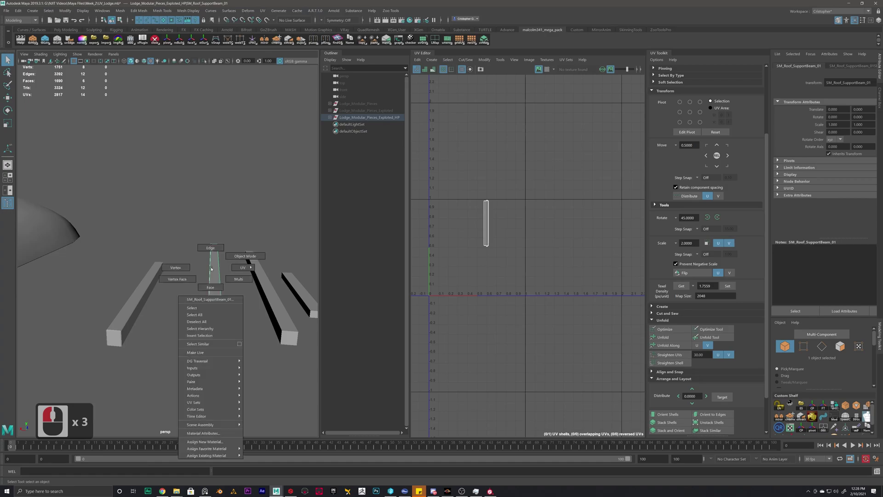
click(218, 248)
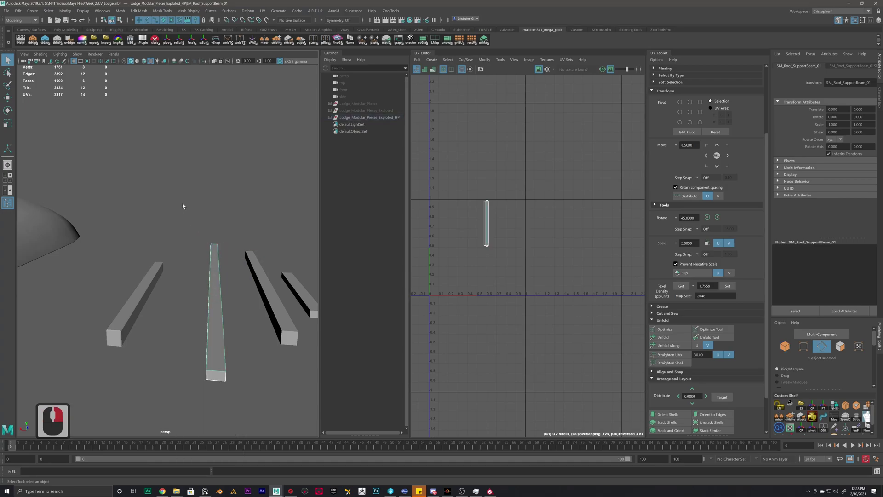
drag(236, 390, 202, 239)
shift+right_drag(219, 220, 249, 224)
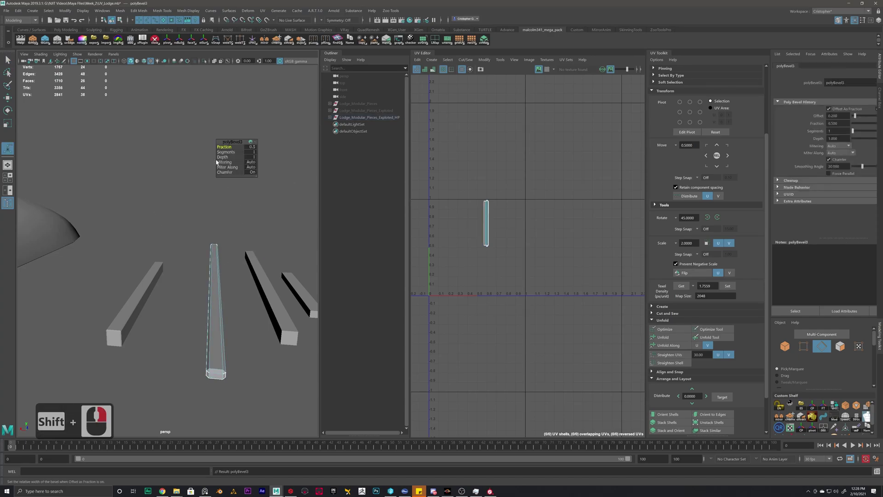
click(252, 147)
text(.2)
key(Return)
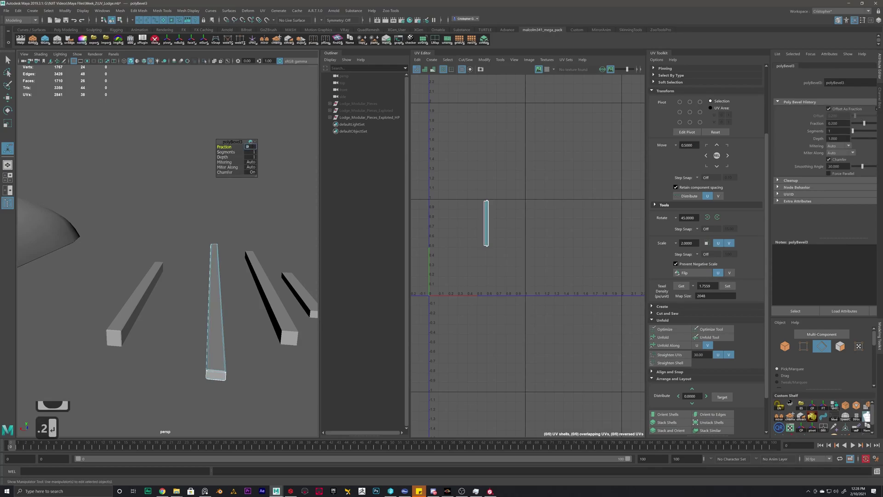
- Repeat the bevel on the SM_BuildingSupport_05 beam and set its fraction to 0.2
alt+drag(246, 267, 200, 268)
click(182, 278)
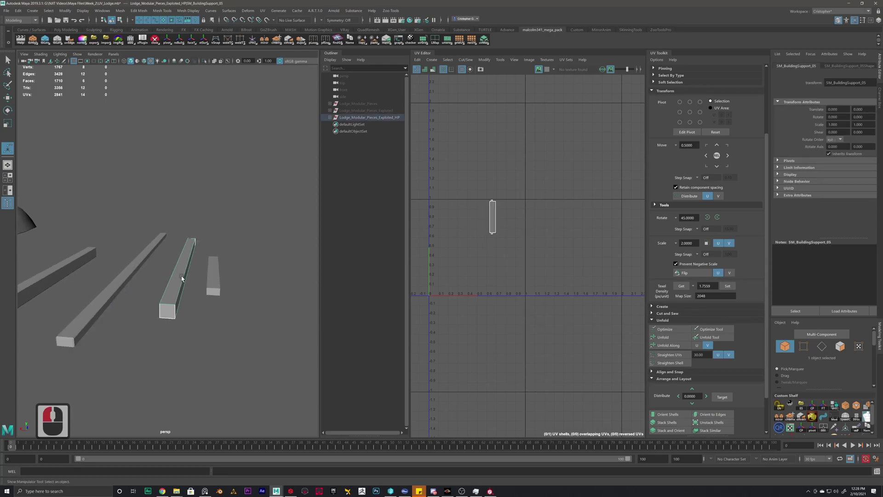
key(g)
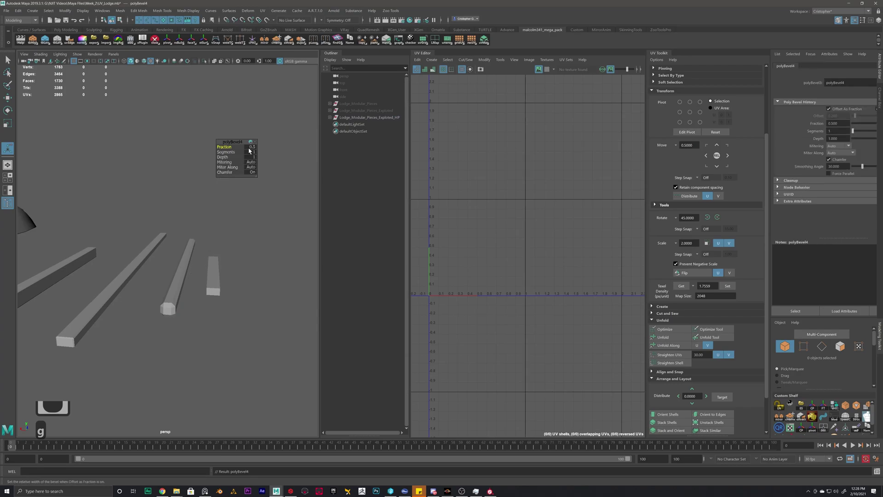
click(250, 147)
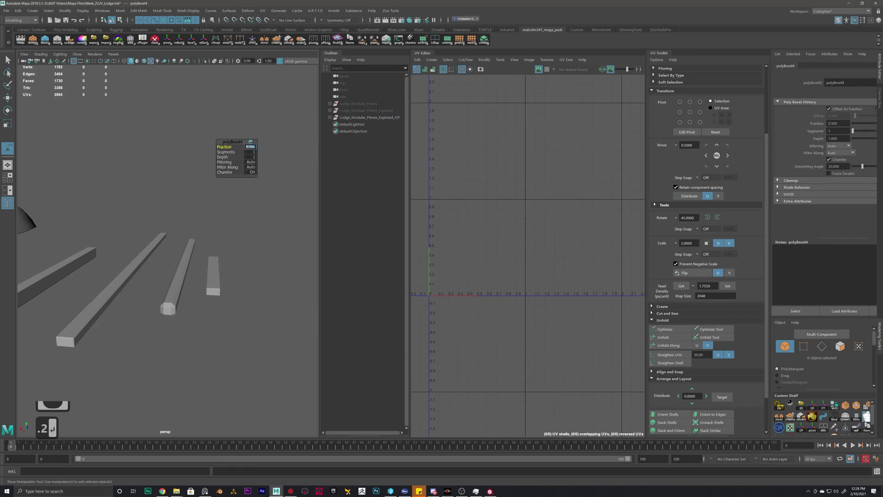
click(182, 268)
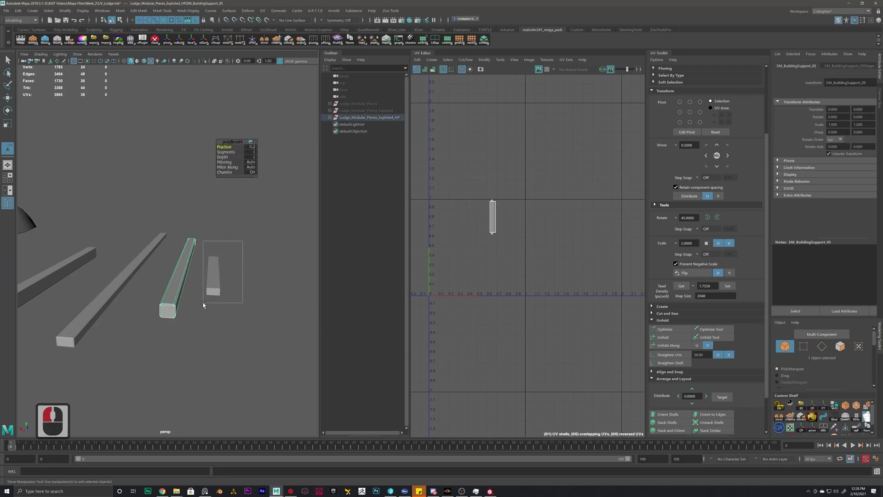
- Repeat the bevel on the short SM_BuildingSupport_06 beam and set its fraction to 0.2
drag(204, 304, 204, 304)
key(g)
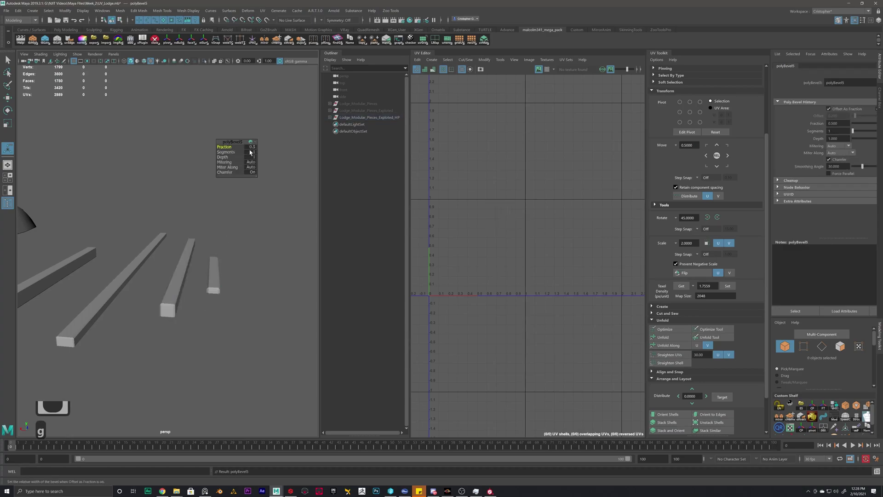
click(250, 147)
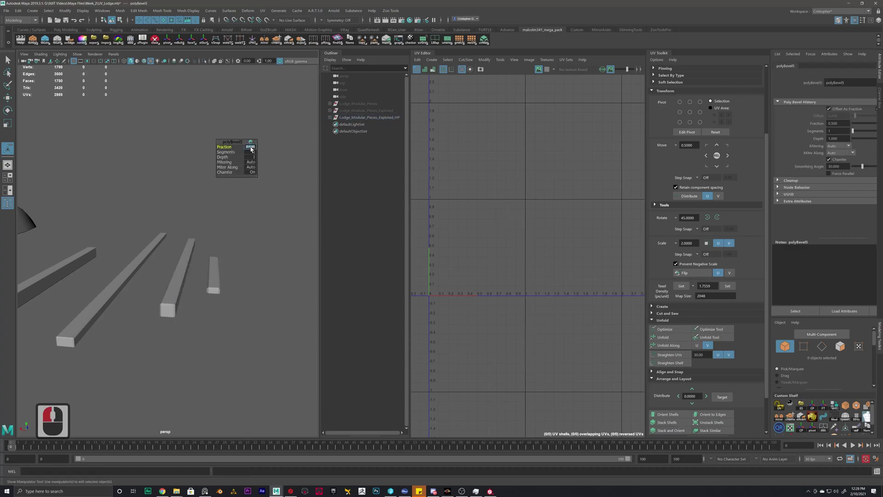
click(235, 254)
click(210, 283)
- Inspect all the high-poly lodge pieces from several angles for any that still need bevelling
alt+drag(240, 274, 181, 283)
alt+scroll(181, 283, down, 4)
alt+middle_drag(150, 288, 197, 264)
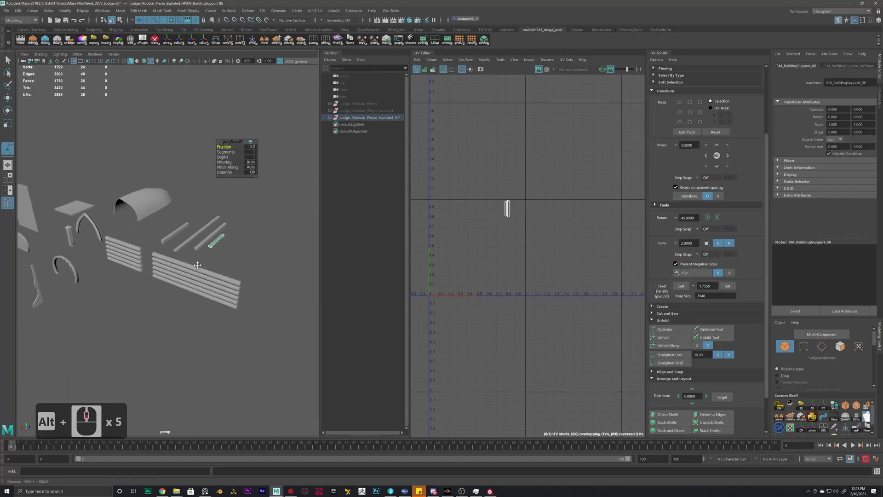
alt+drag(202, 267, 243, 272)
alt+drag(184, 230, 193, 253)
alt+scroll(168, 233, up, 3)
alt+drag(125, 263, 144, 244)
alt+middle_drag(180, 244, 120, 245)
alt+scroll(138, 251, down, 3)
alt+drag(137, 266, 208, 322)
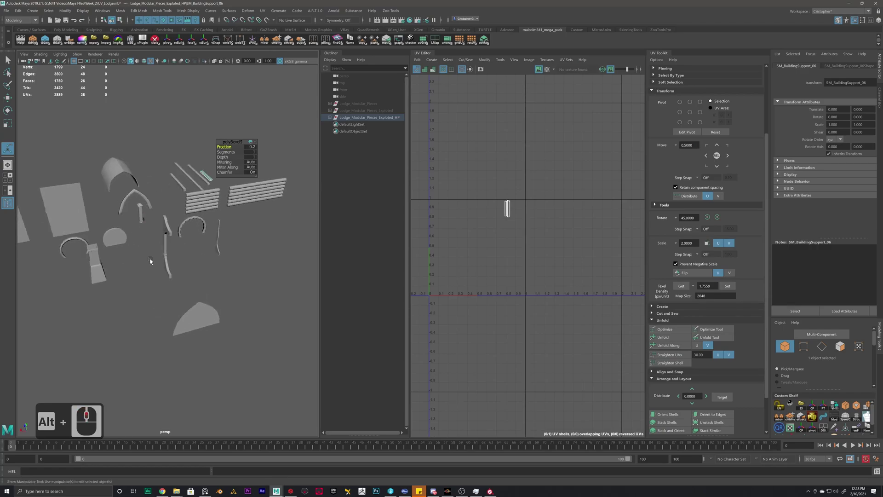
click(208, 322)
click(208, 321)
scroll(231, 278, down, 2)
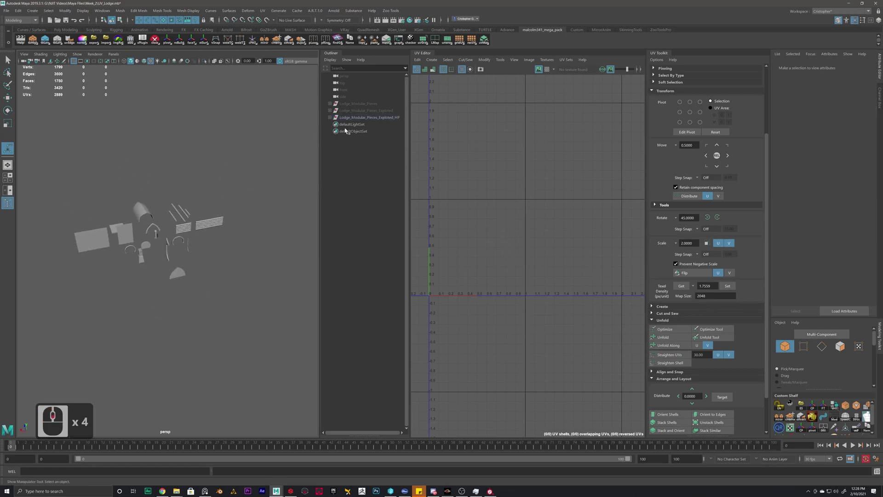
- Select the Lodge_Modular_Pieces_Exploted_HP group and open the export dialog for the selection
click(352, 118)
click(6, 10)
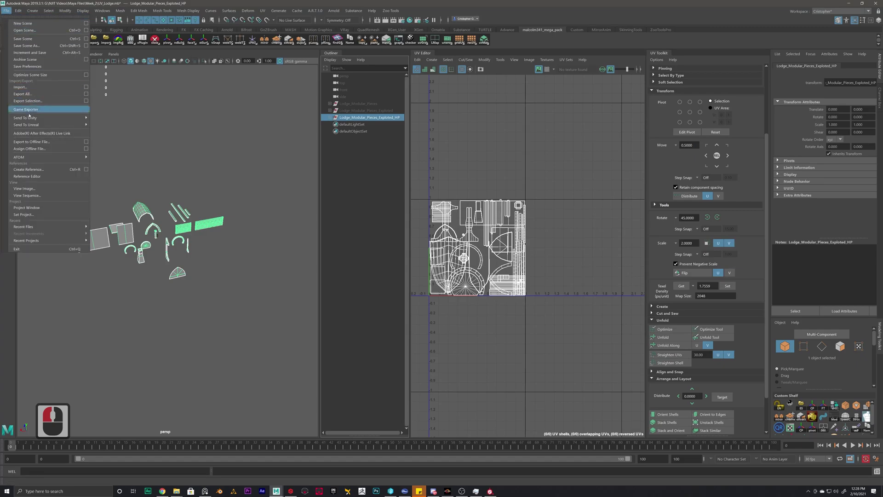
click(167, 201)
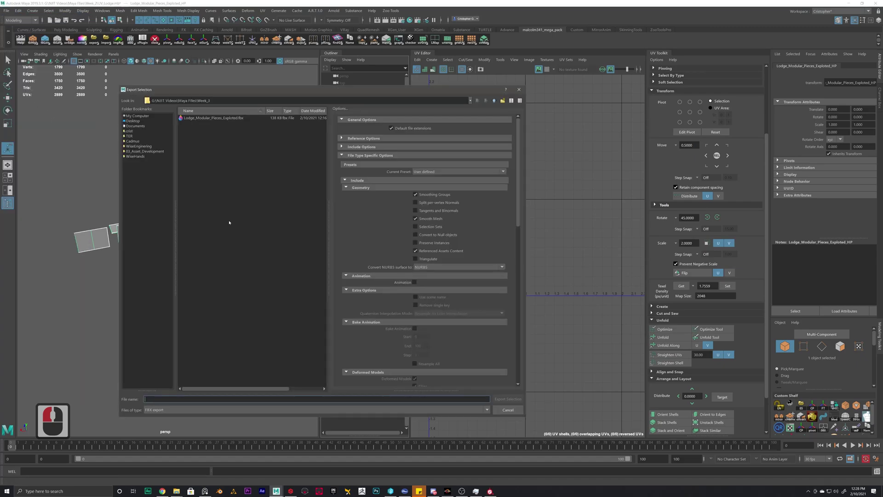
- Export the selected group as an FBX file named Lodge_Modular_Pieces_Exploted_HP and save the scene
click(224, 118)
click(212, 400)
key(BackSpace)
key(BackSpace)
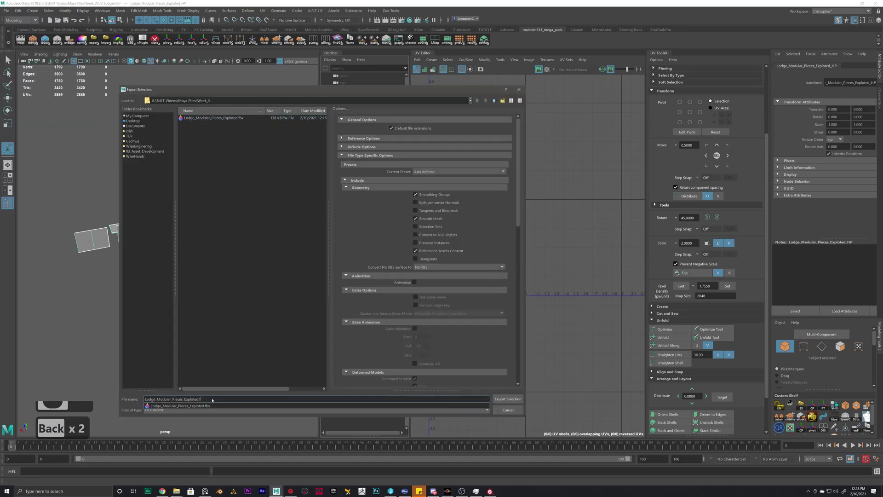
text(_)
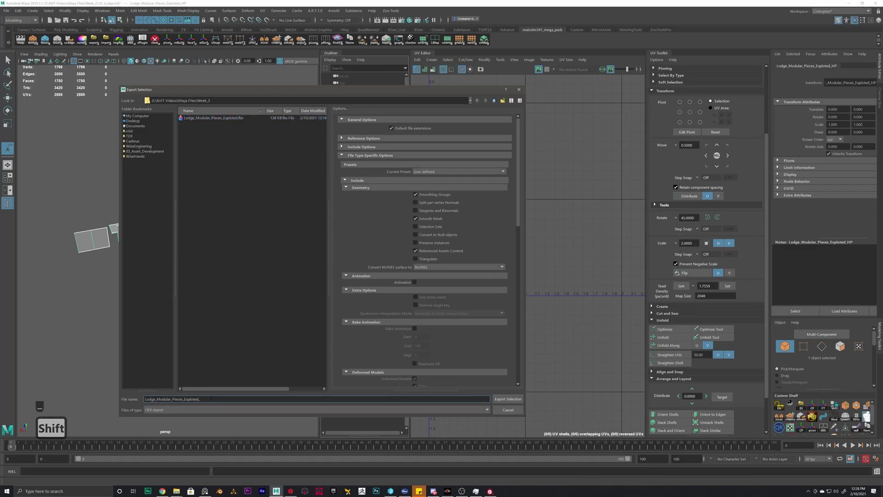
text(PH)
key(BackSpace)
key(BackSpace)
text(HP)
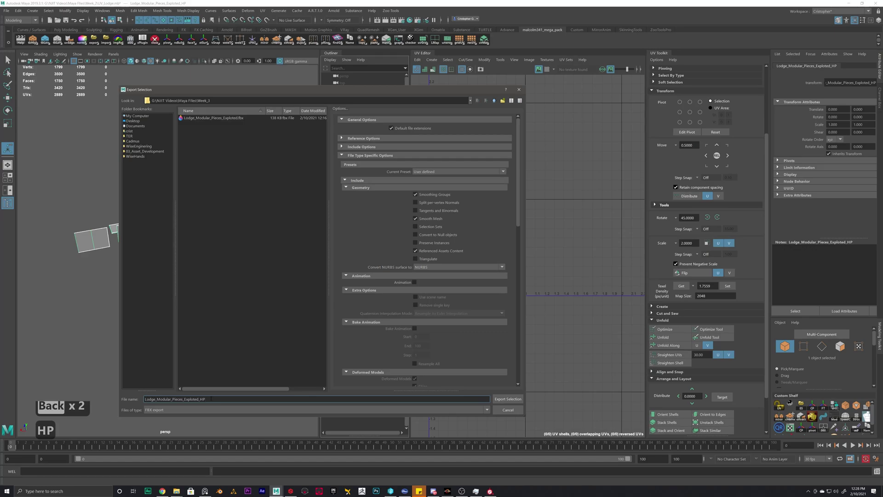
key(Return)
click(244, 333)
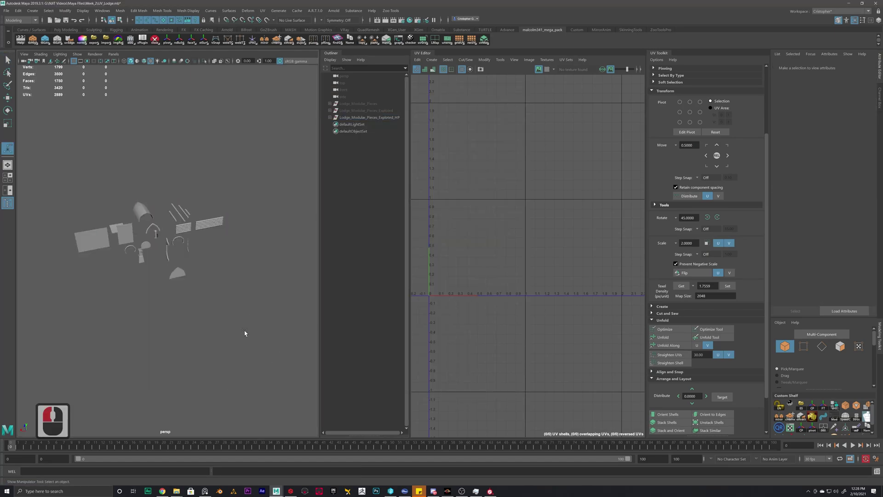
key(ctrl+s)
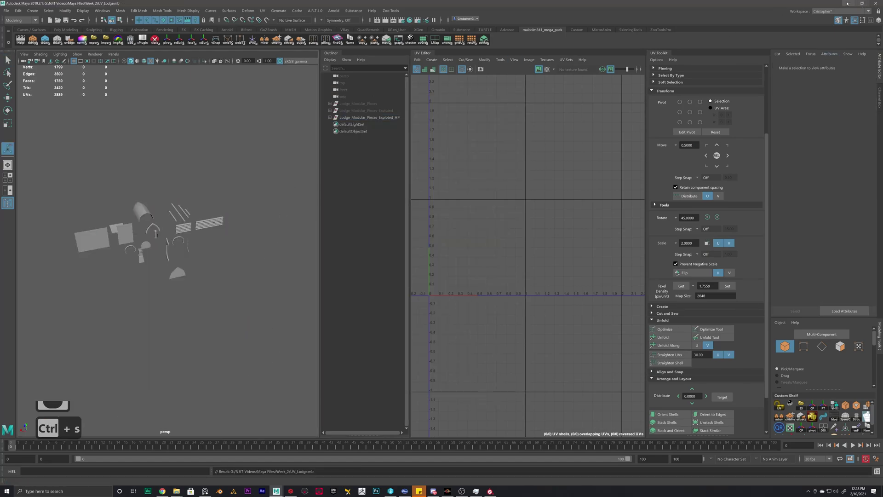